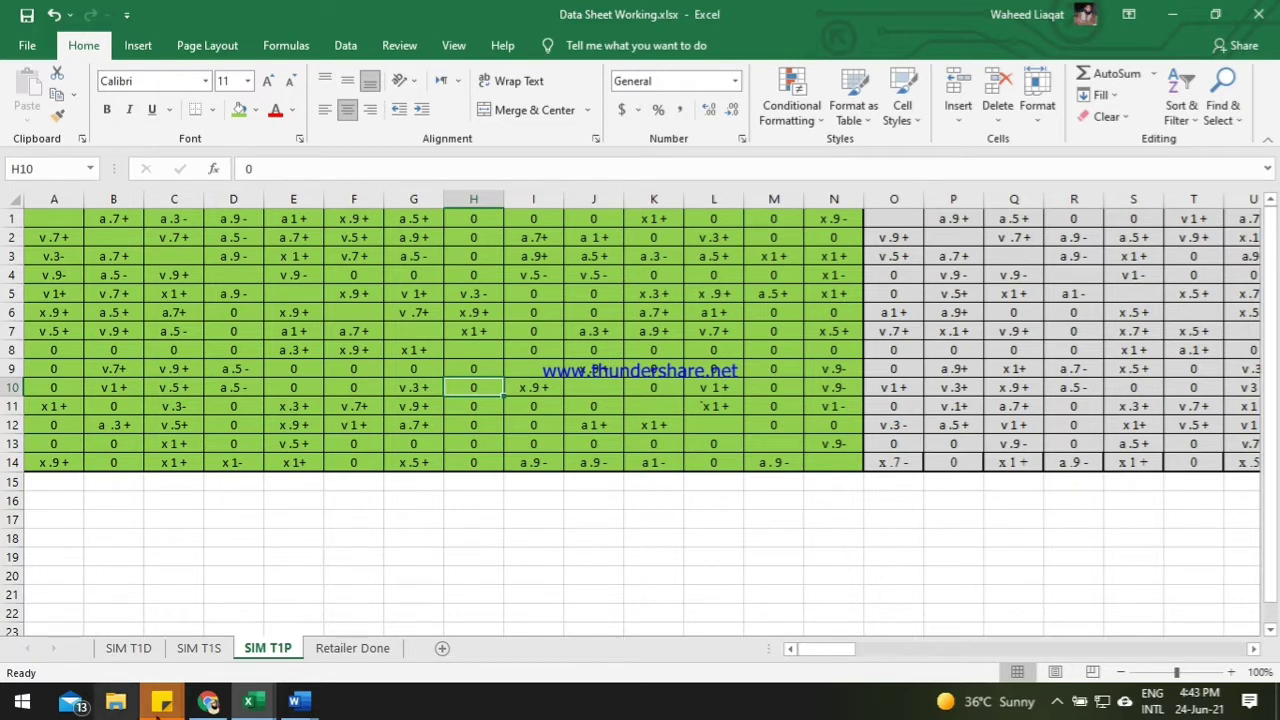
Step: Switch to the ism-1 workbook and look through the respondent matrices from the Retailer sheet back to SFE Specialist
mouse_move(248, 703)
click(560, 648)
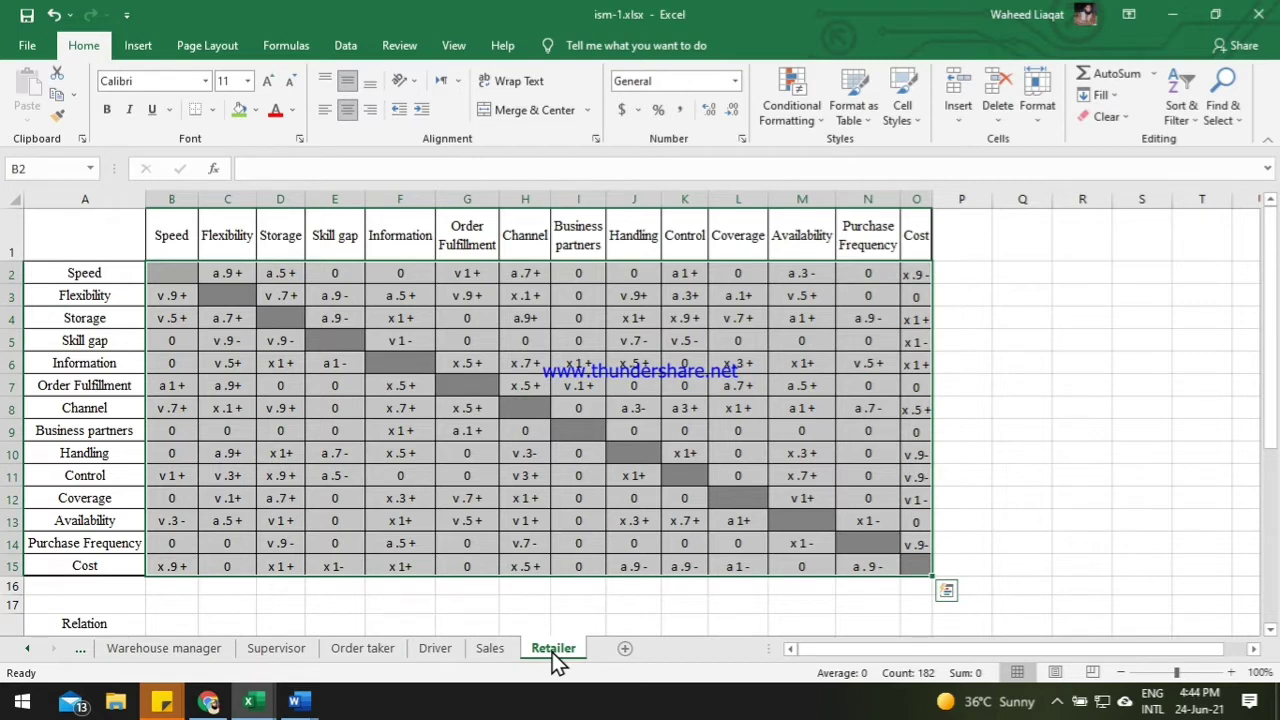
click(490, 648)
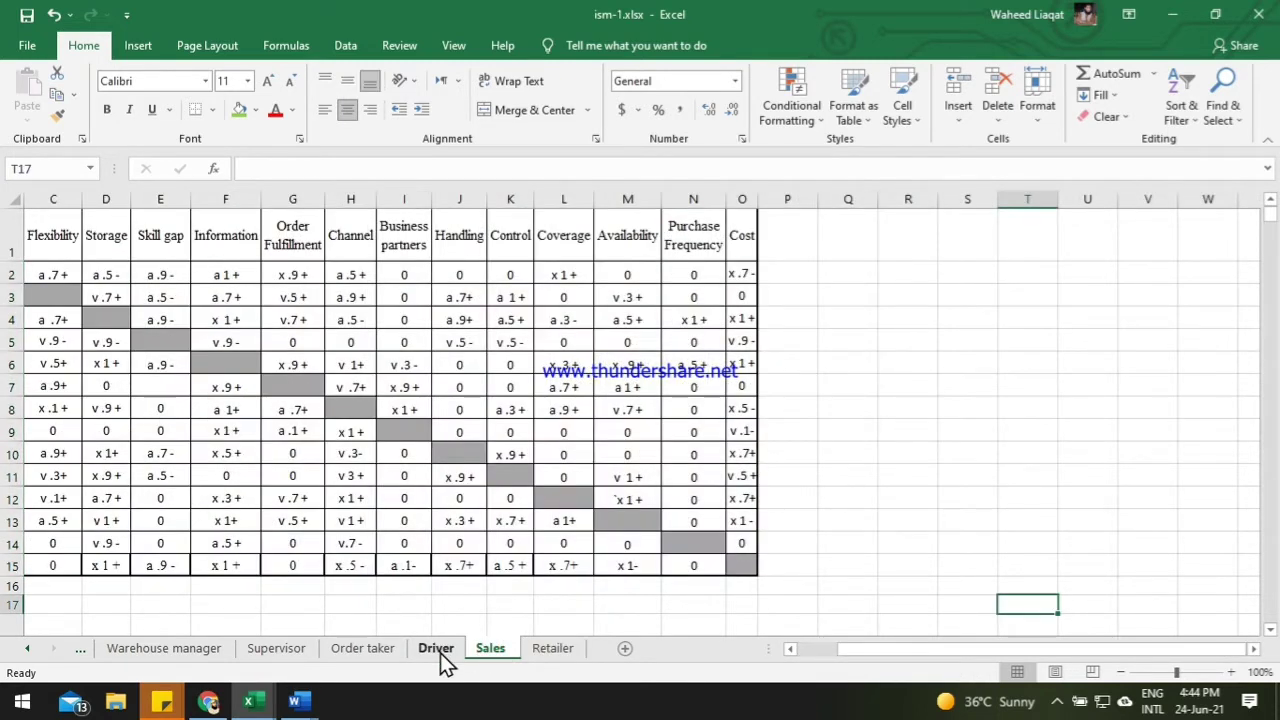
click(440, 653)
click(363, 650)
click(287, 652)
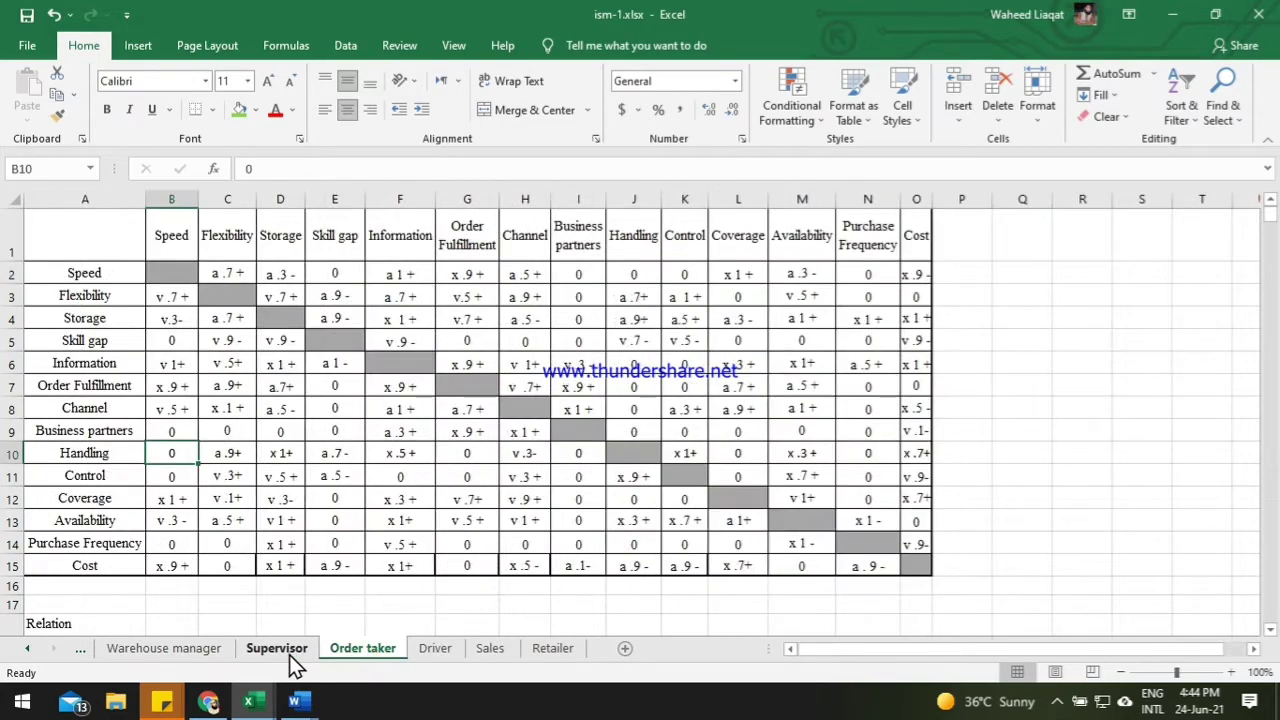
click(166, 652)
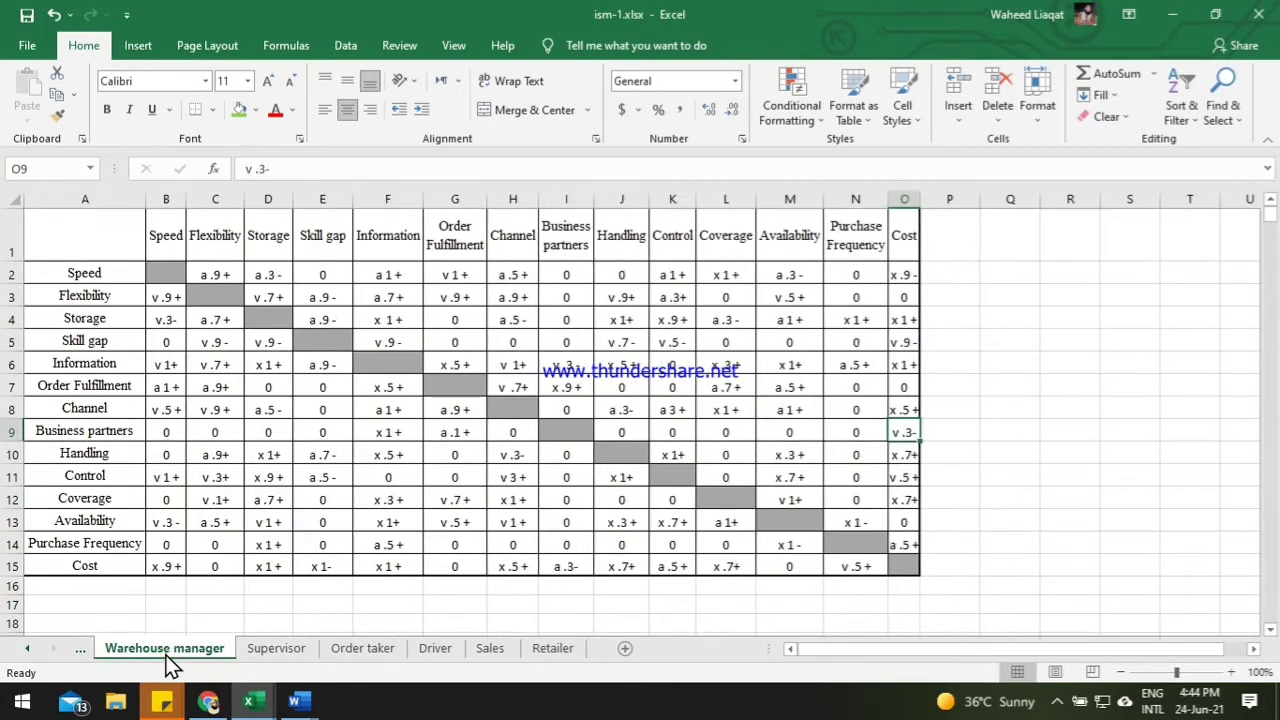
click(82, 650)
click(73, 650)
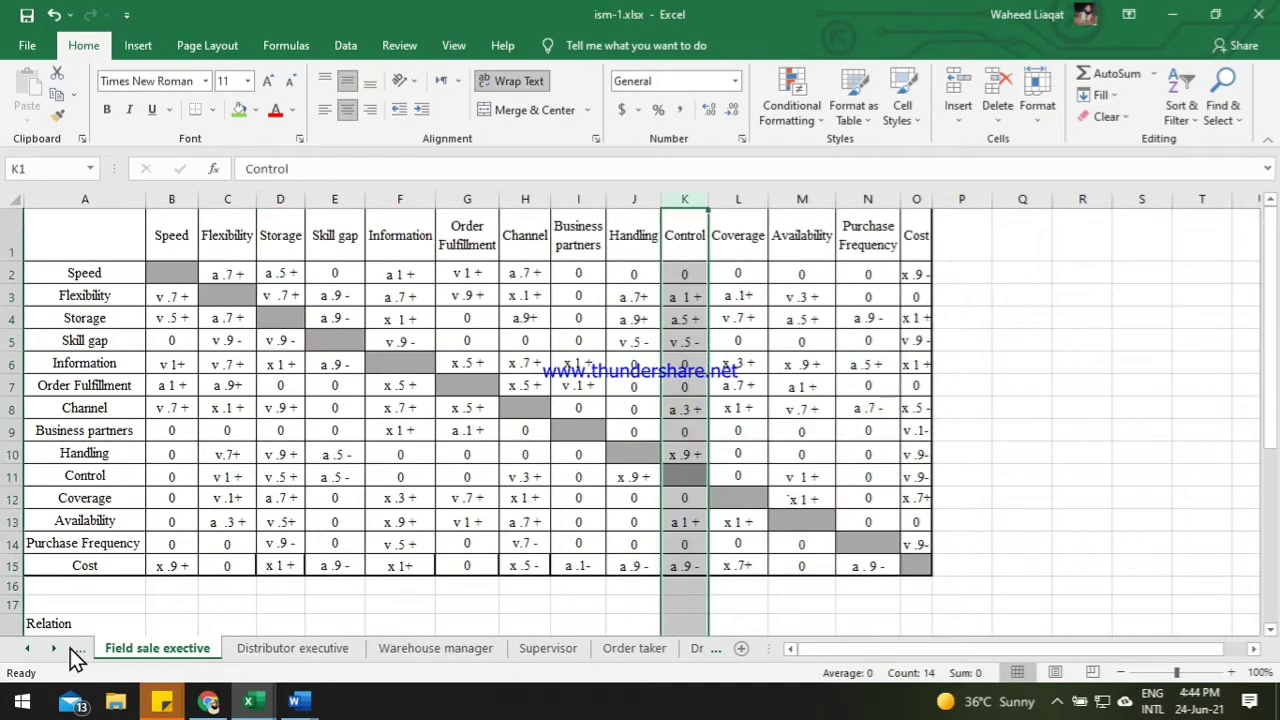
click(77, 652)
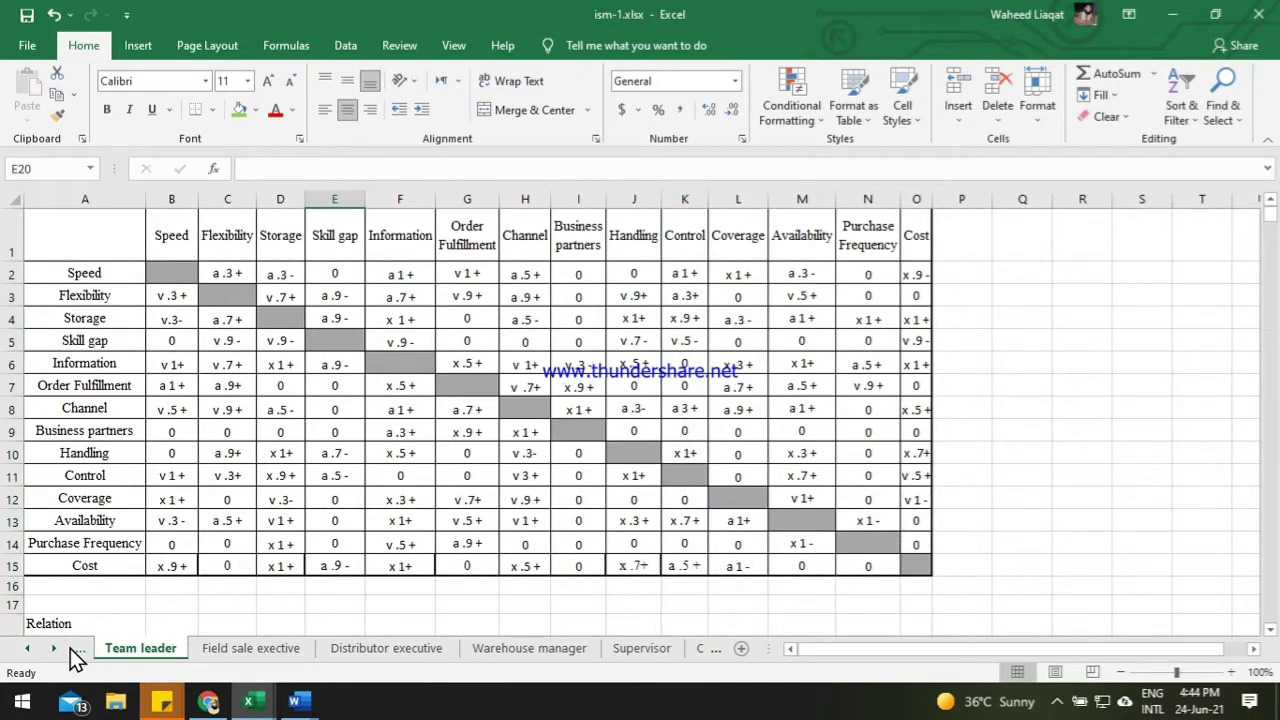
click(80, 649)
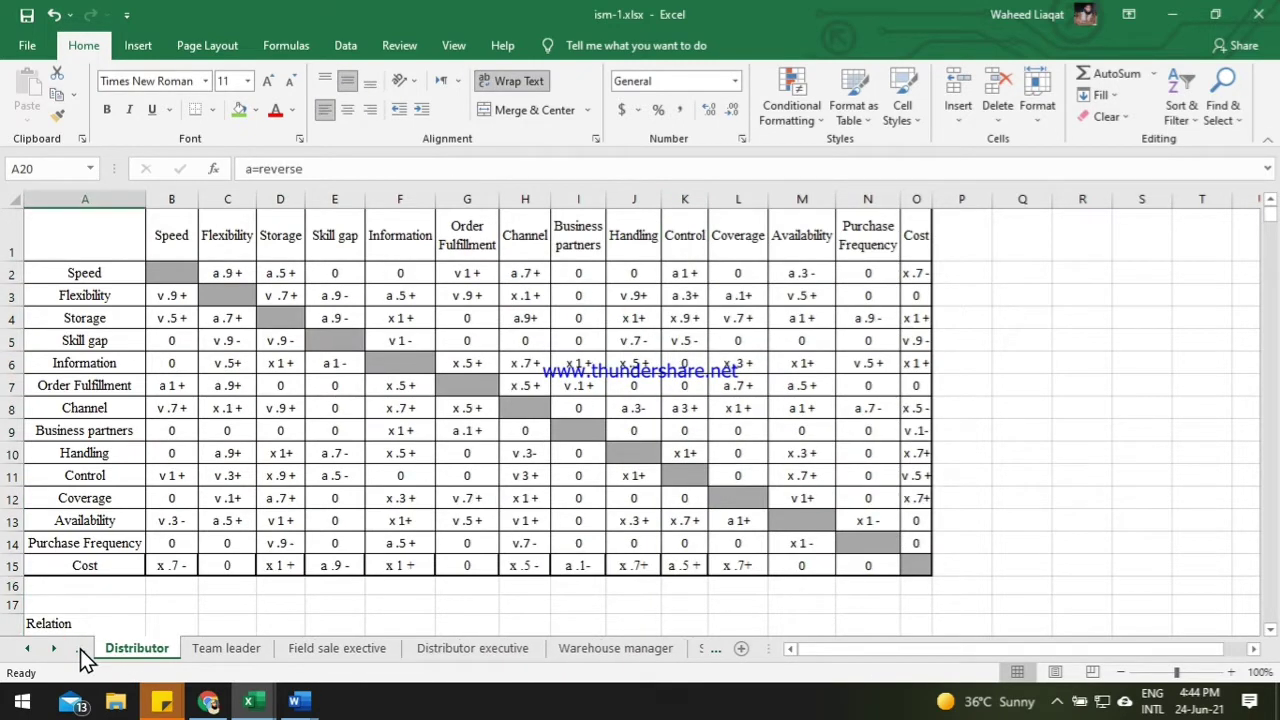
click(84, 650)
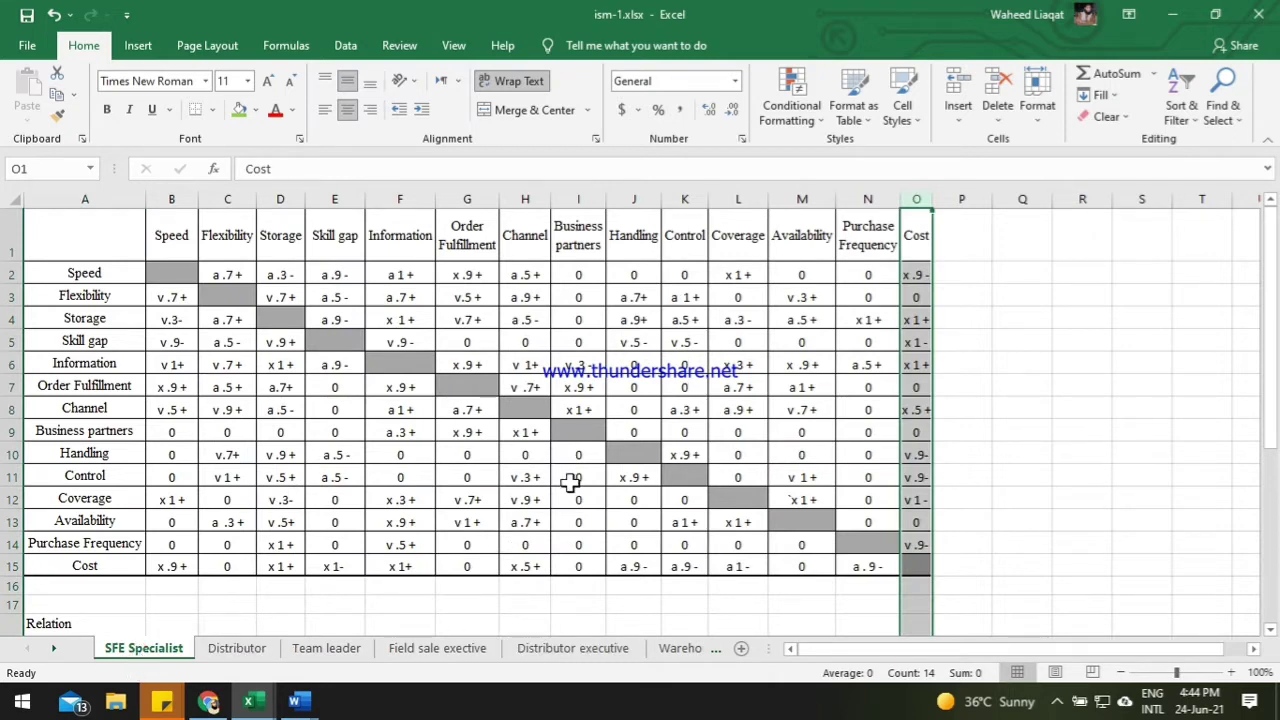
Step: Copy the matrix values in B2:O15 of the SFE Specialist sheet
click(738, 479)
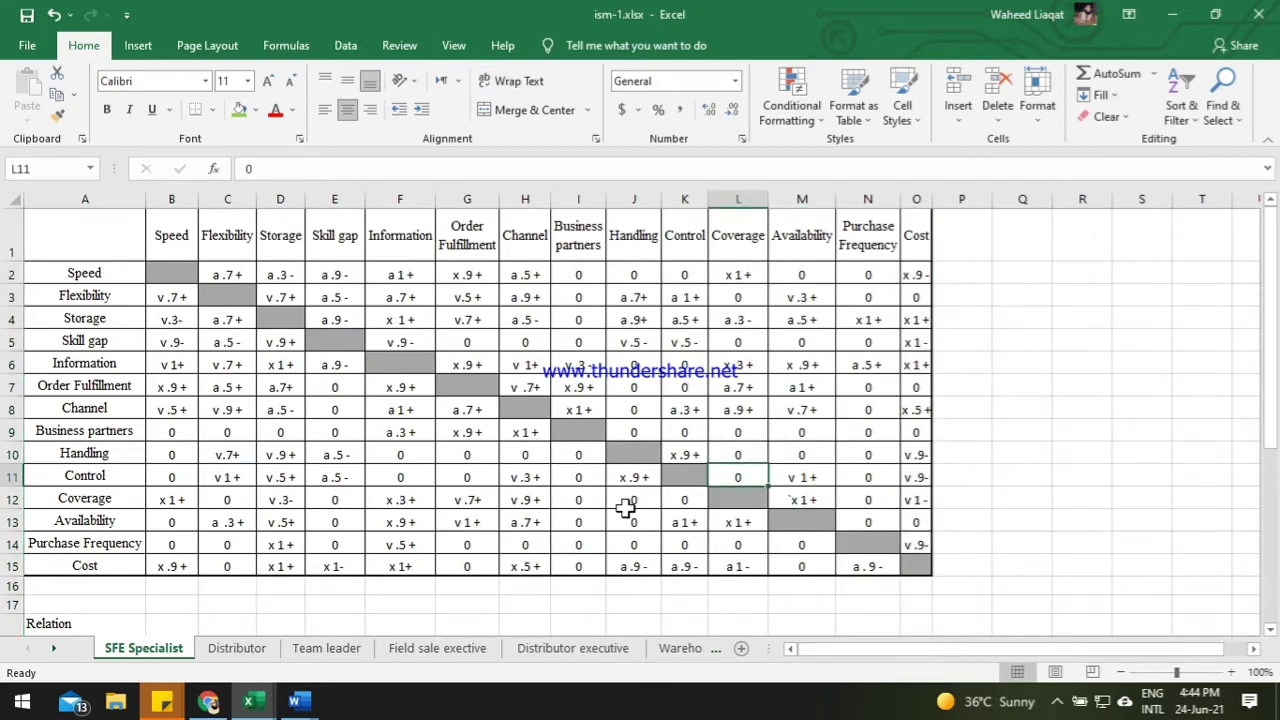
drag(176, 278, 915, 562)
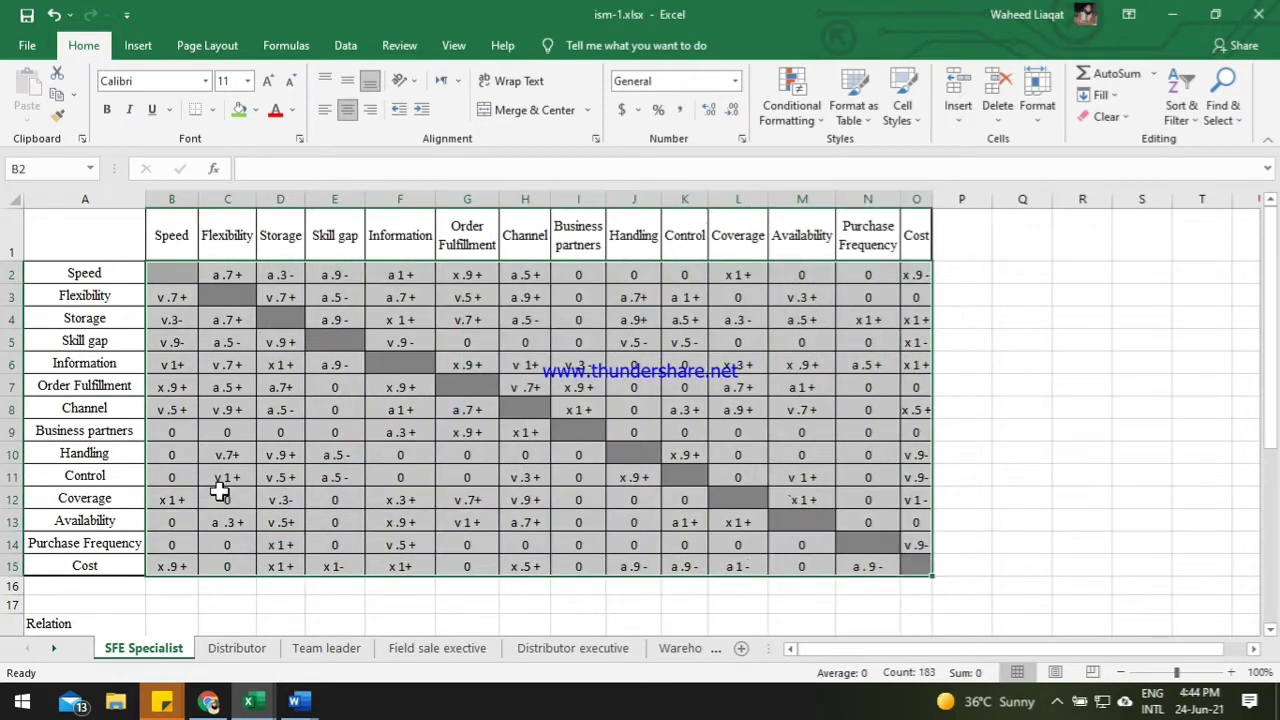
right_click(182, 316)
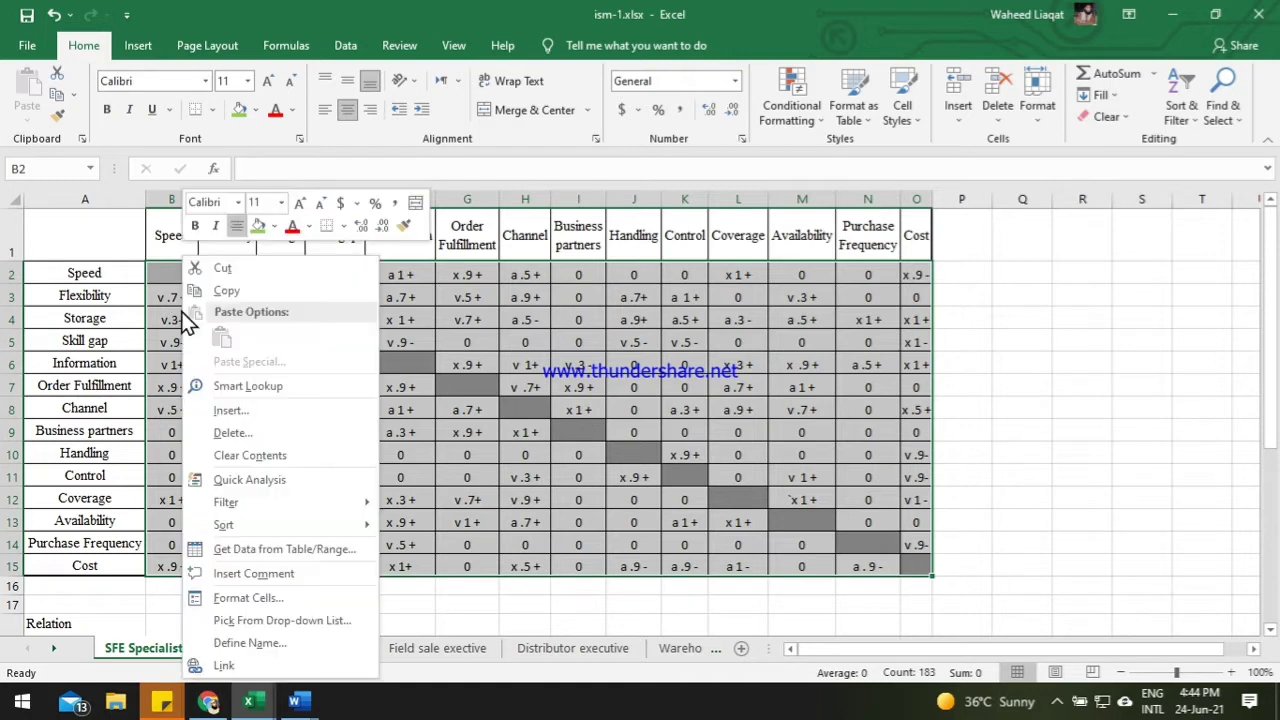
click(238, 292)
click(294, 411)
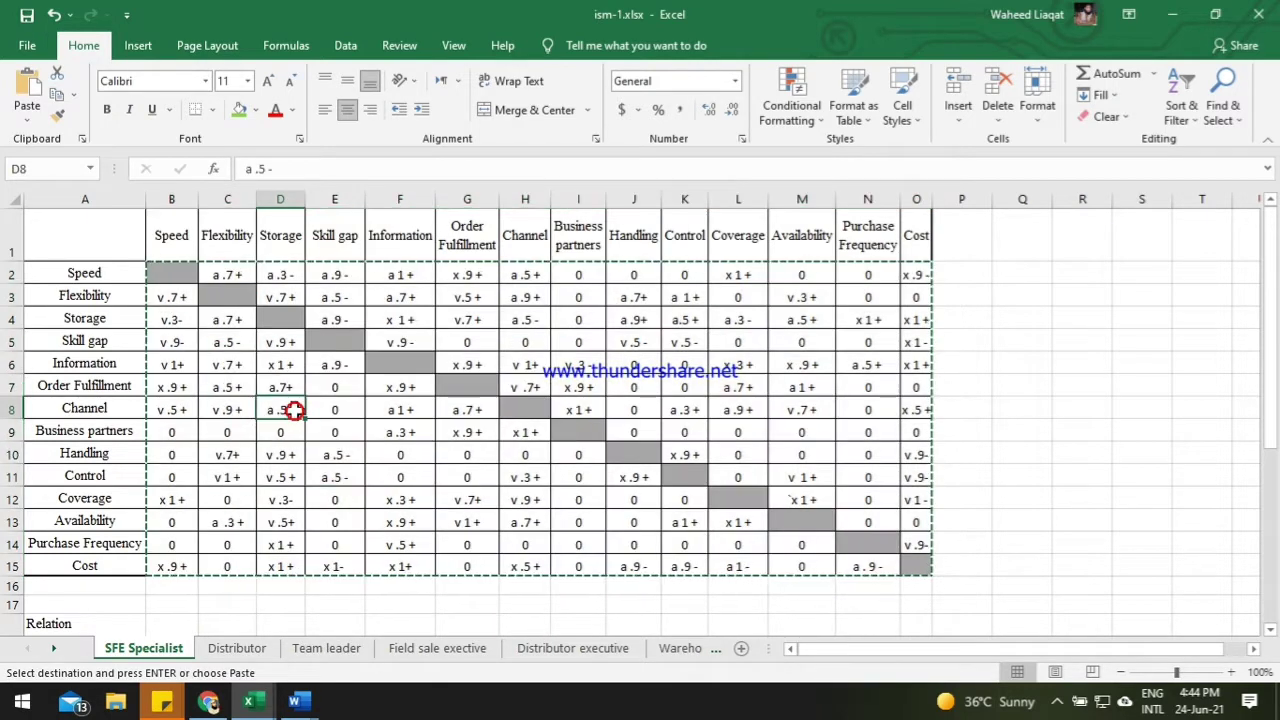
Step: Switch to the Data Sheet Working workbook and check the green block from A1 to N14 on SIM T1P as the paste destination
mouse_move(250, 700)
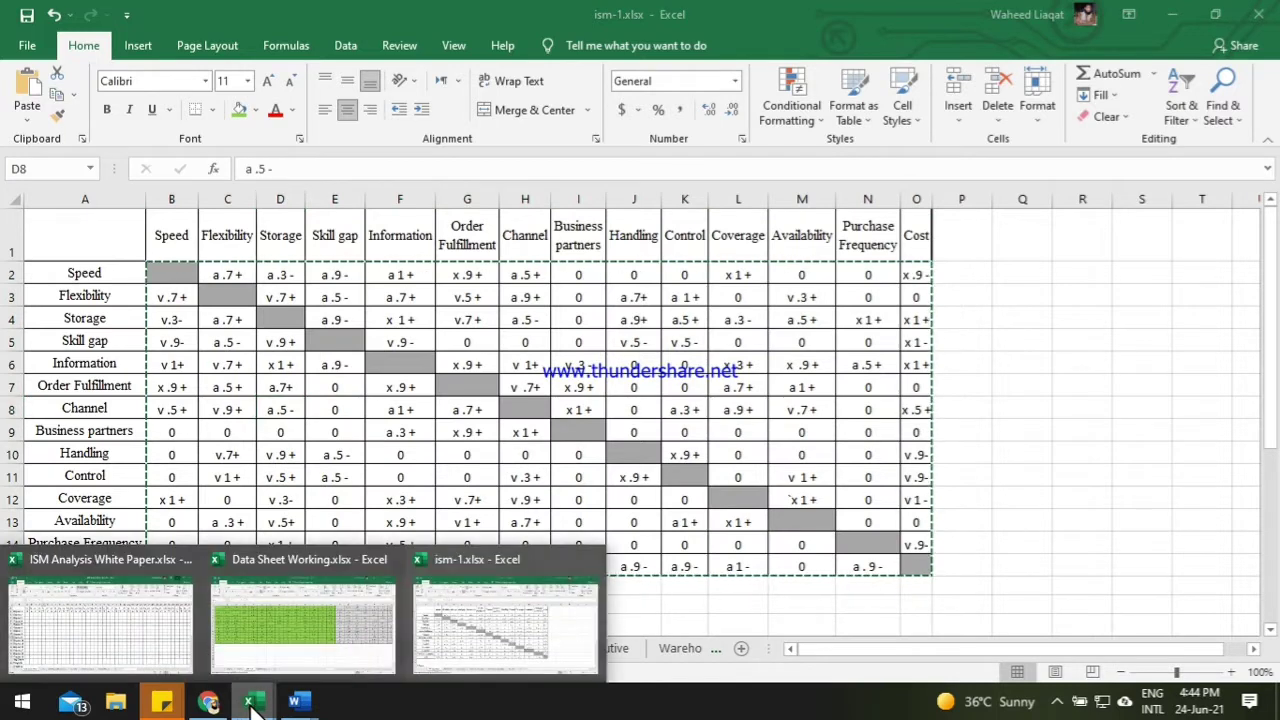
click(296, 672)
drag(832, 652, 834, 656)
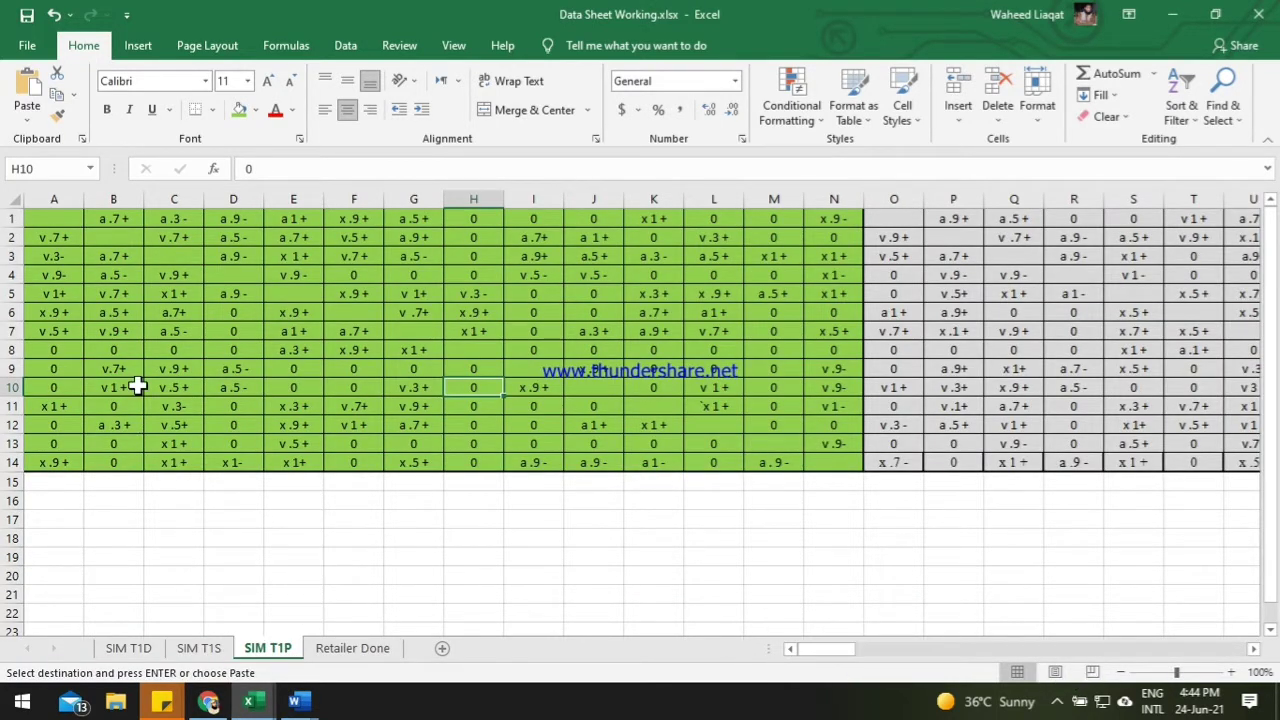
click(46, 215)
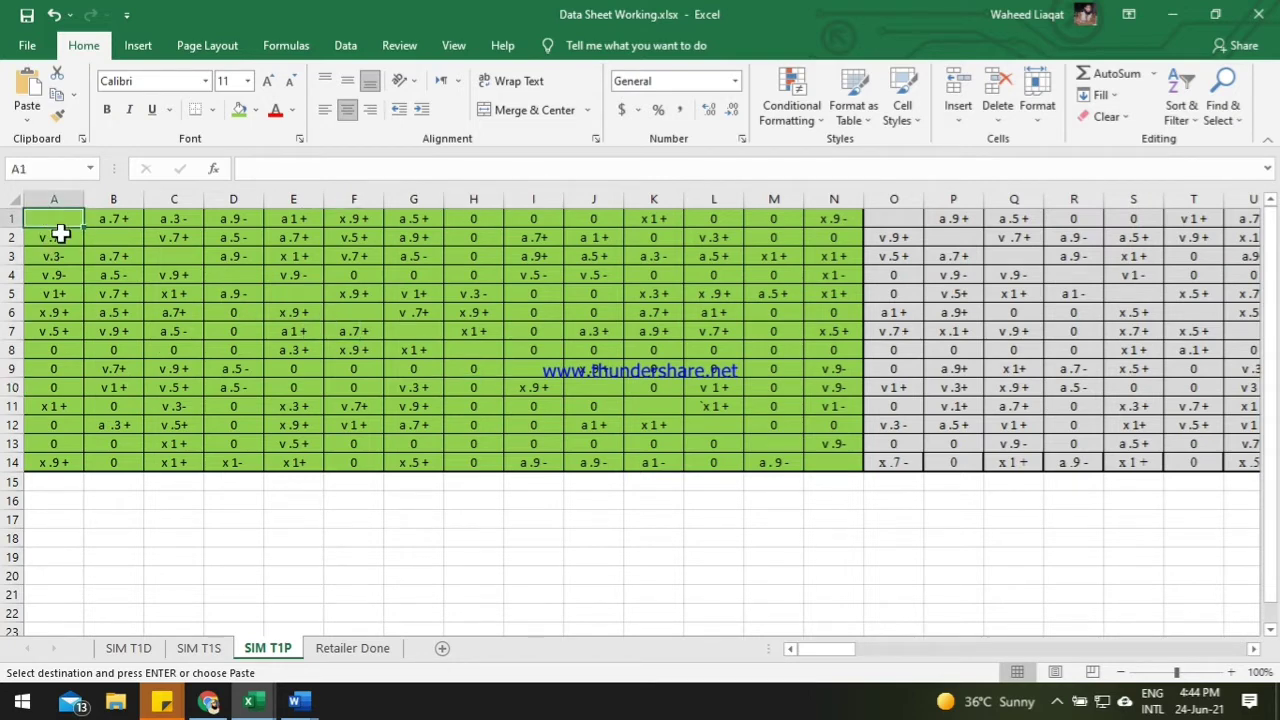
right_click(65, 216)
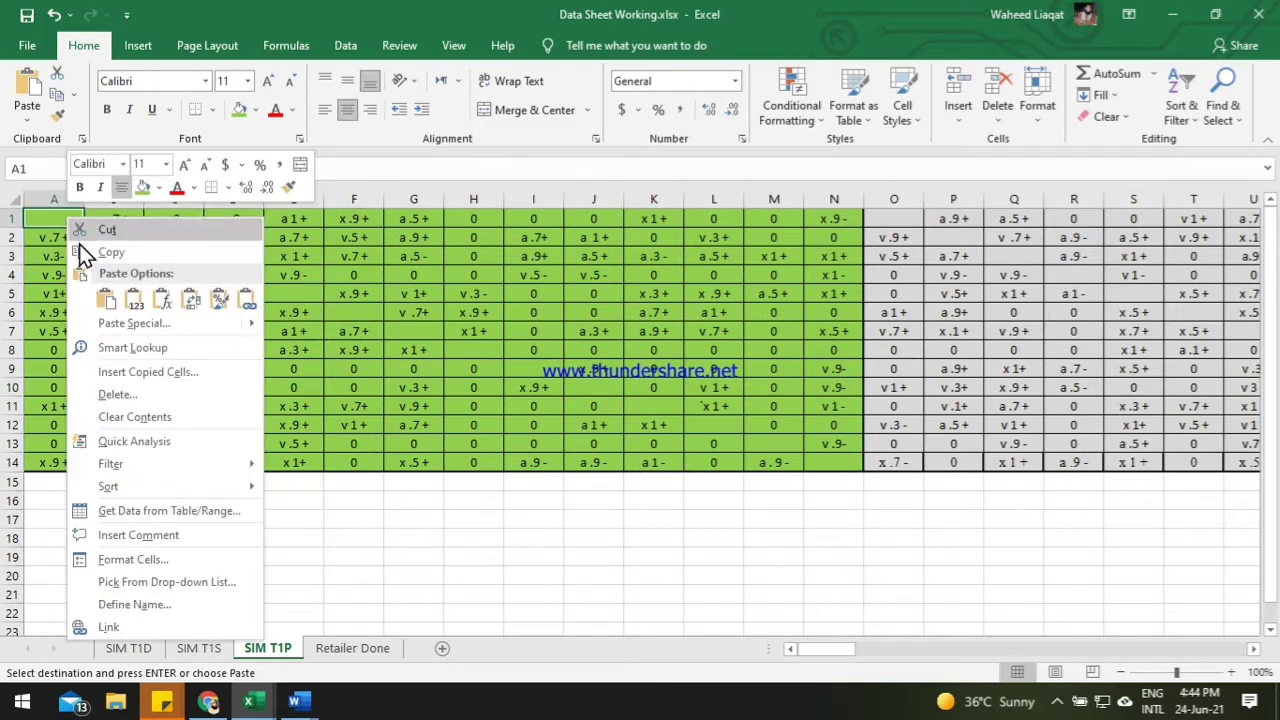
key(Escape)
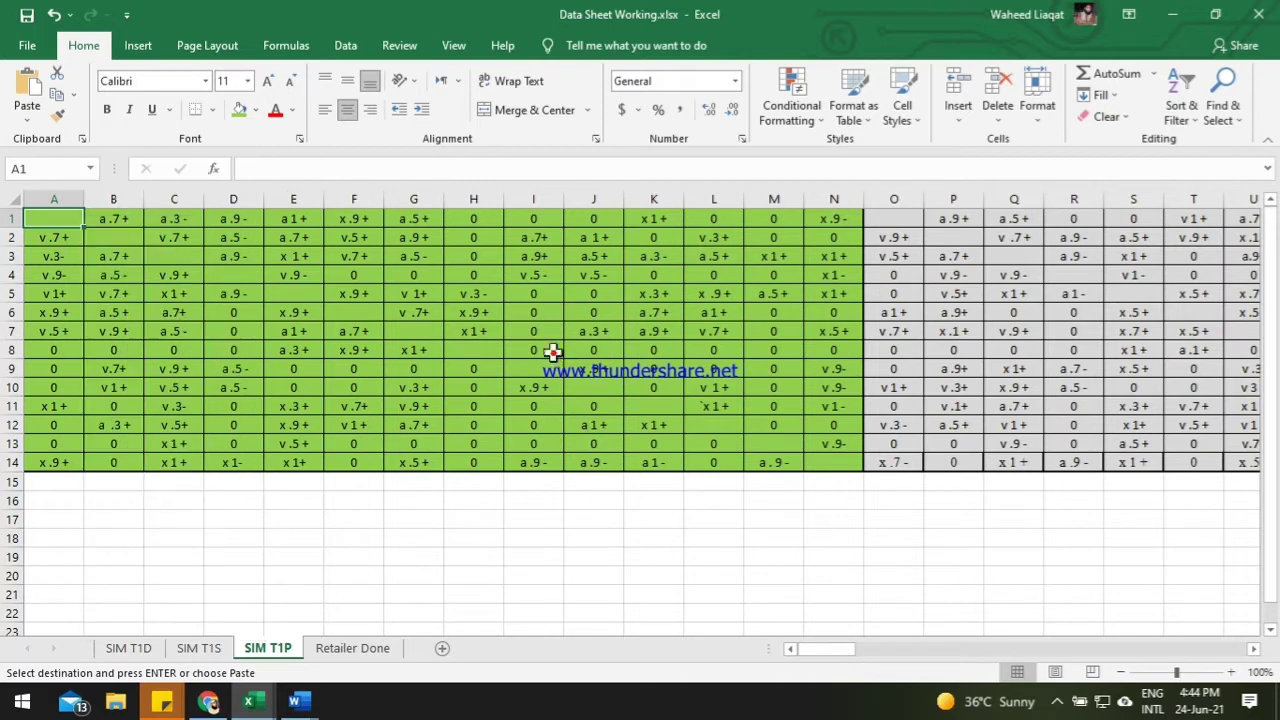
click(822, 462)
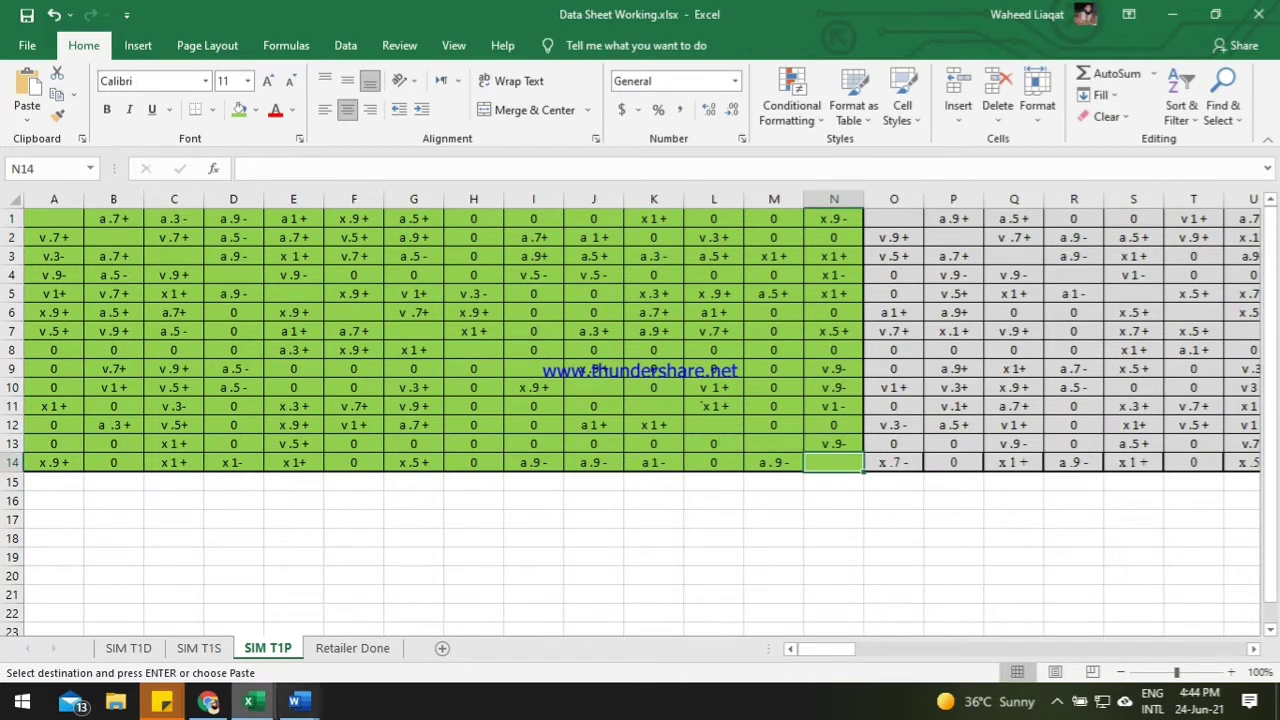
Step: View the Team leader matrix in the ism-1 workbook, then return to Data Sheet Working
mouse_move(250, 700)
click(510, 625)
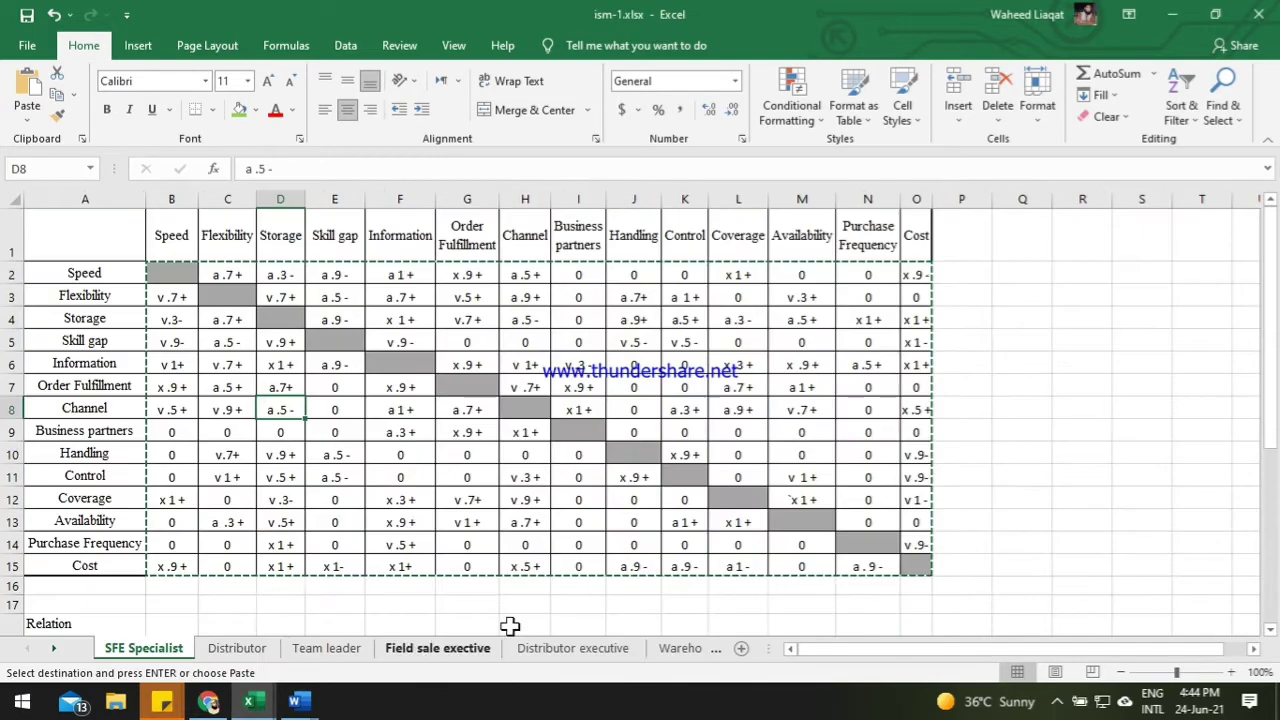
click(322, 650)
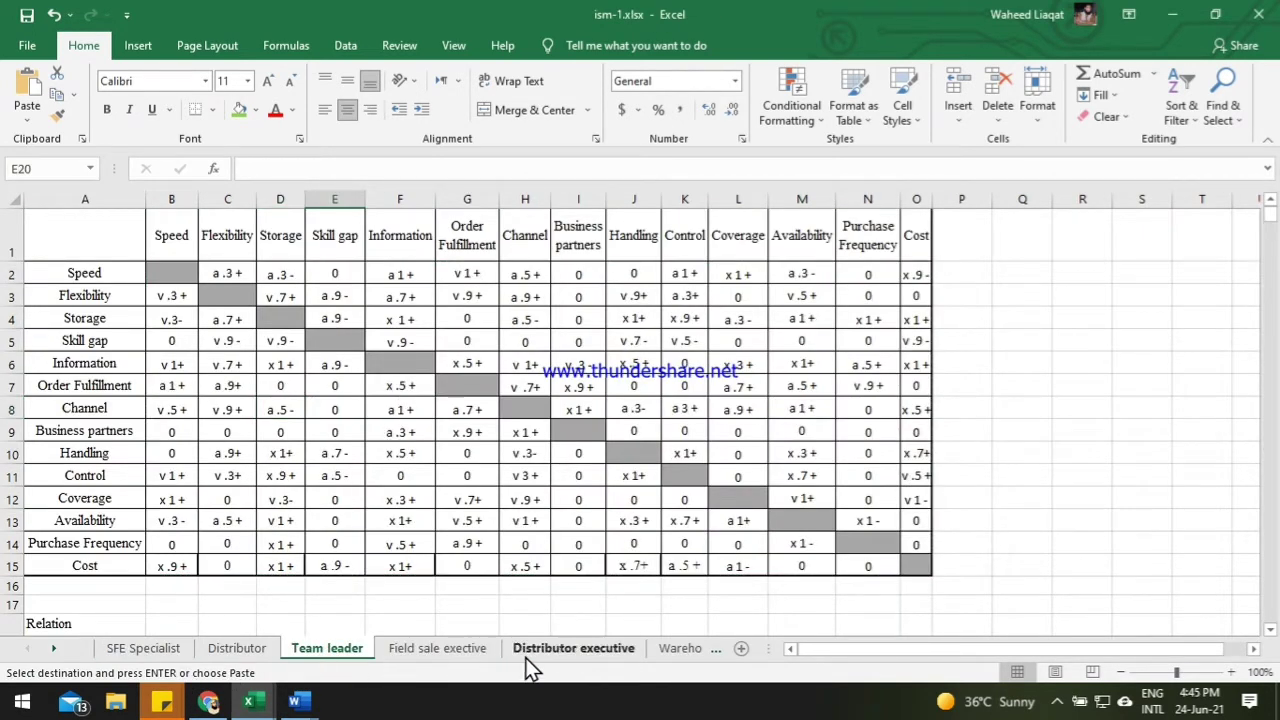
click(1177, 14)
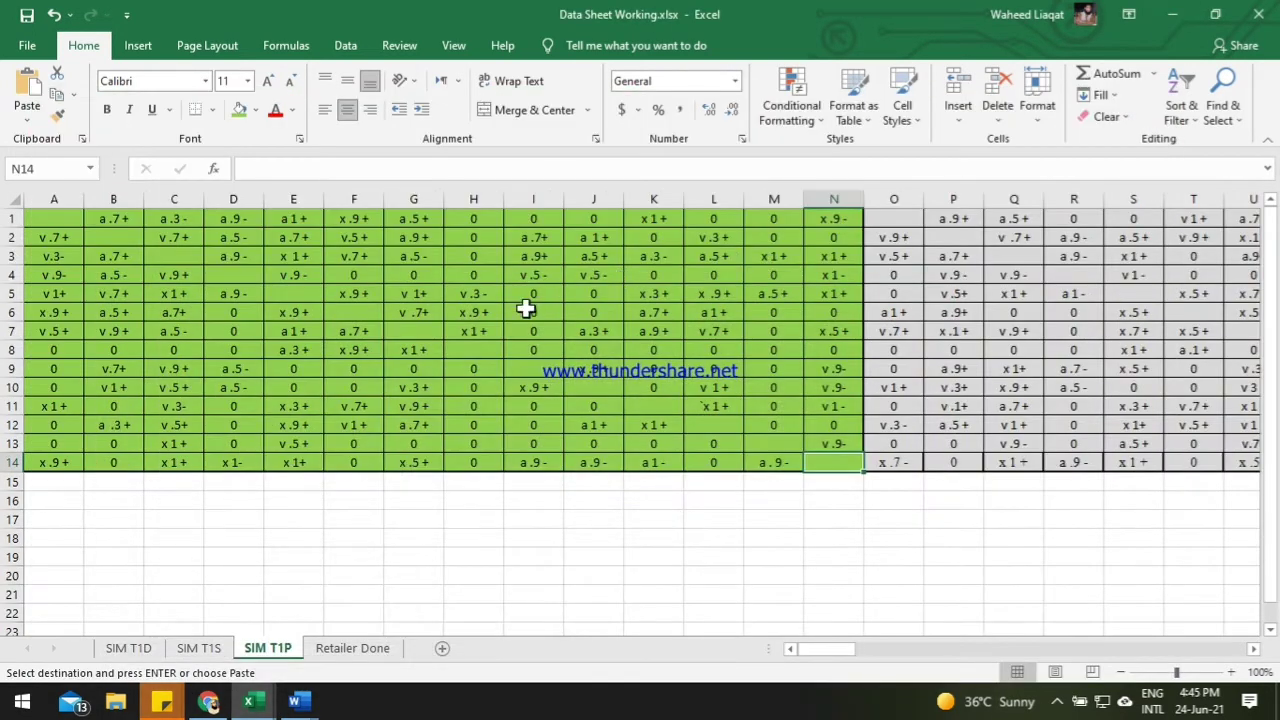
Step: Highlight the green block A1:N14 and the adjoining grey block starting at O1 on SIM T1P to compare their positions
click(893, 220)
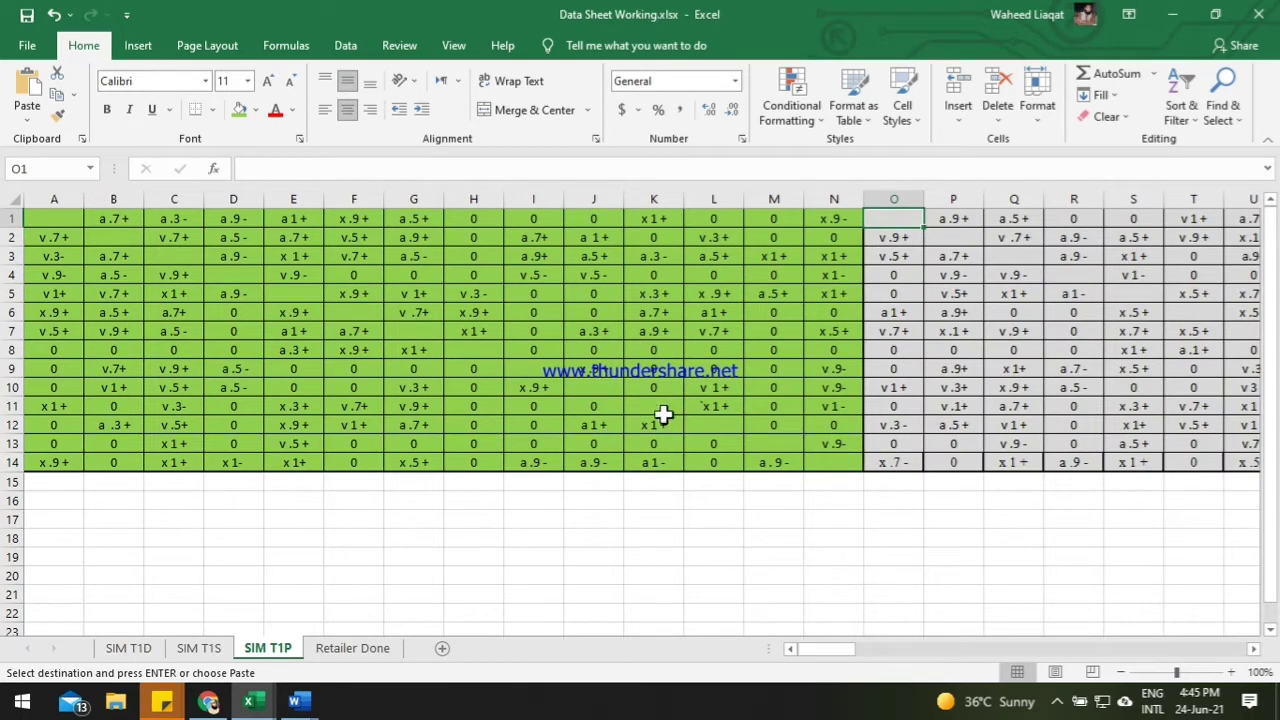
drag(833, 462, 5, 196)
key(ctrl+v)
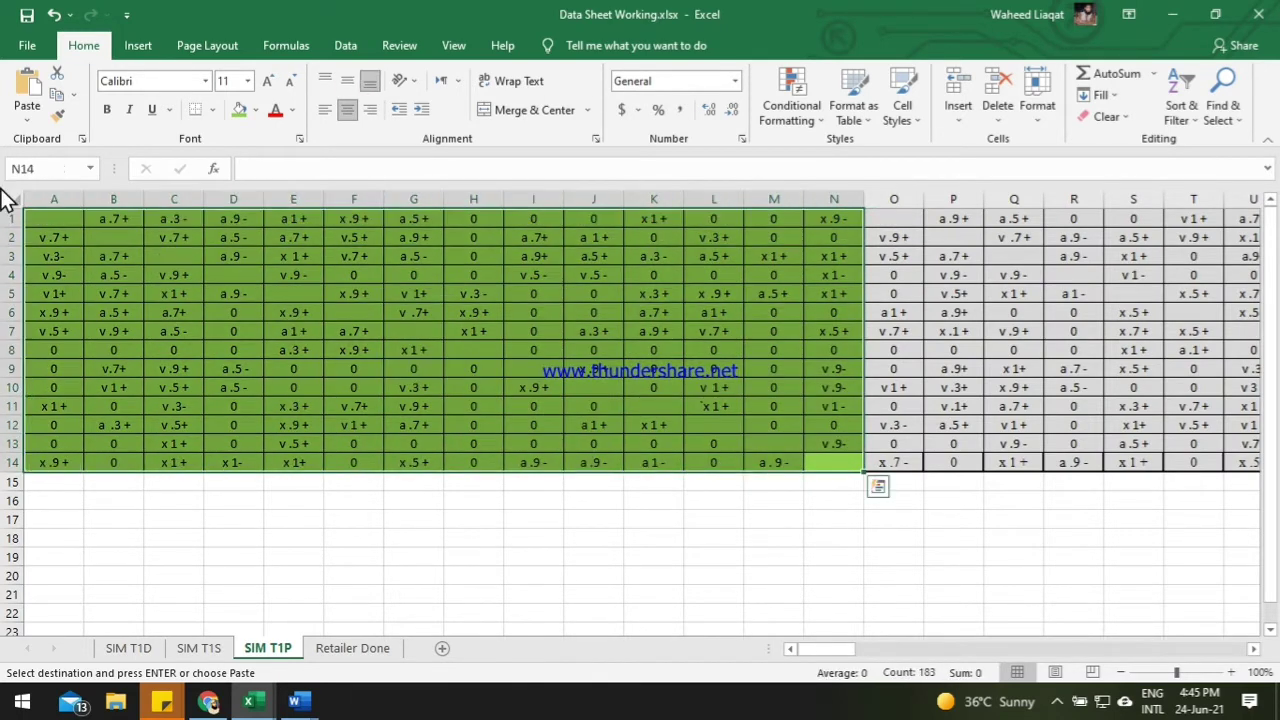
drag(894, 218, 1225, 414)
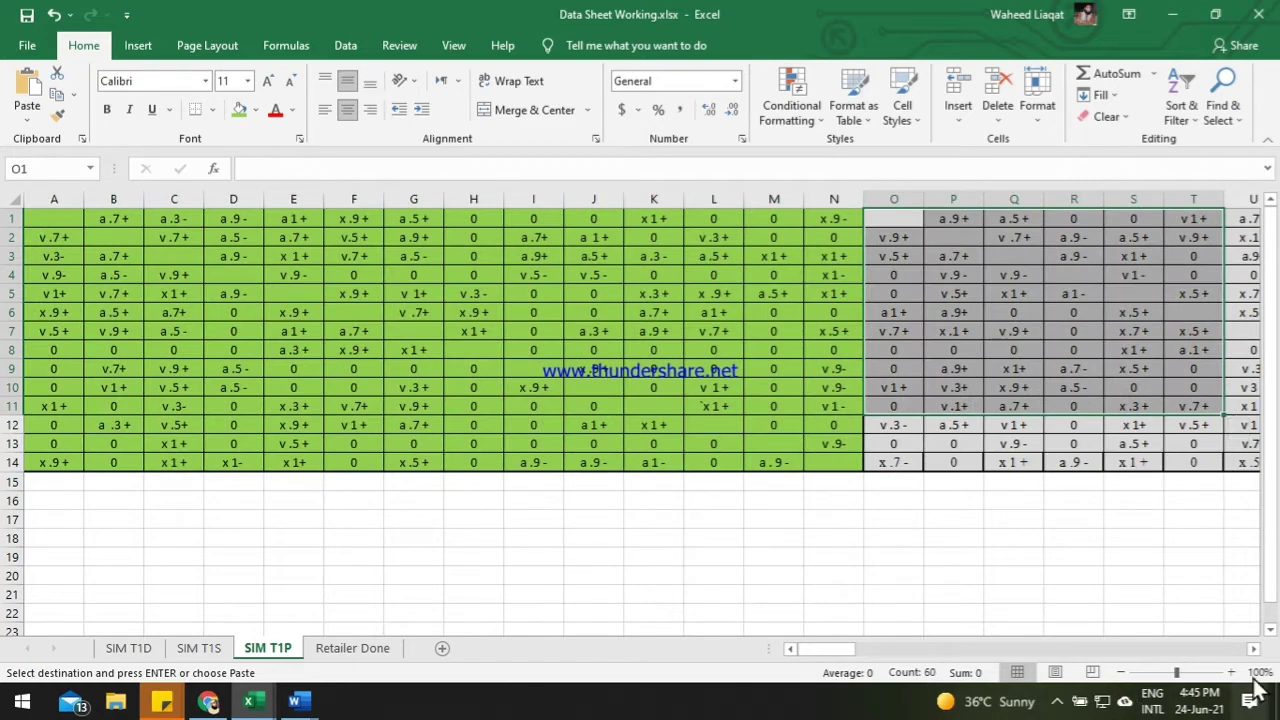
Step: Examine how the alternately coloured respondent blocks are laid out side by side across the whole SIM T1P sheet
scroll(848, 438, down, 4)
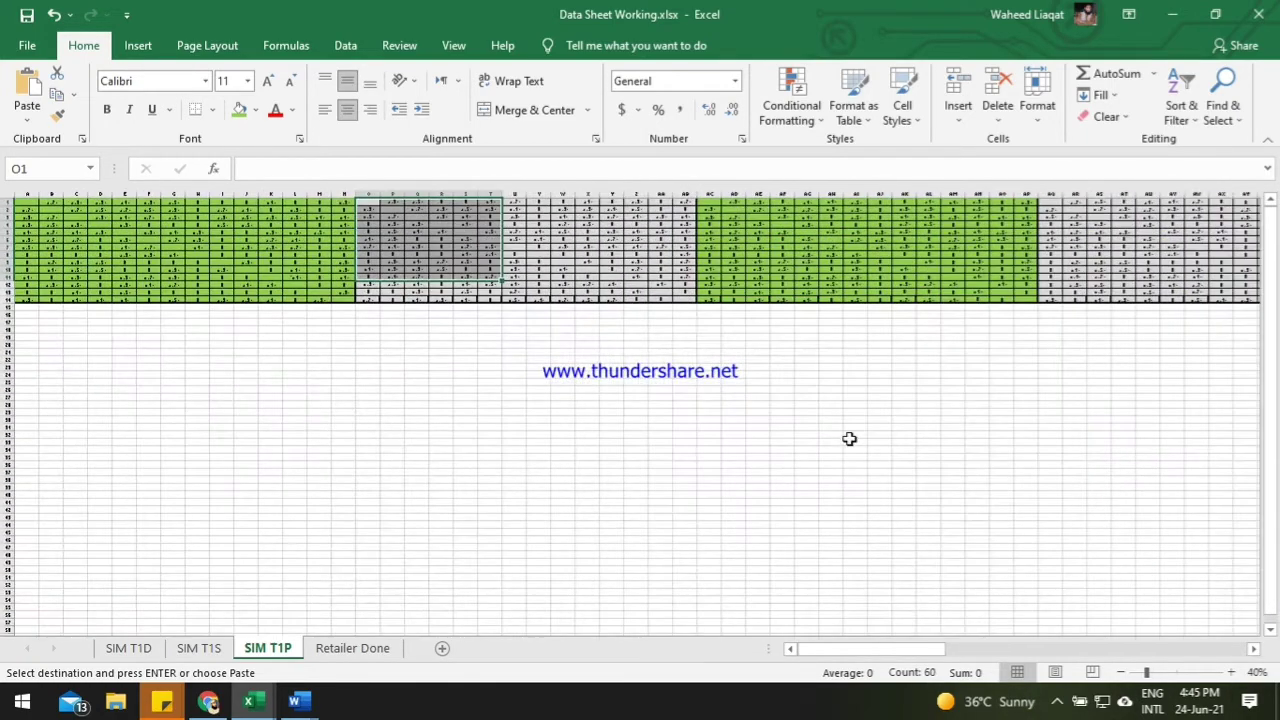
click(303, 256)
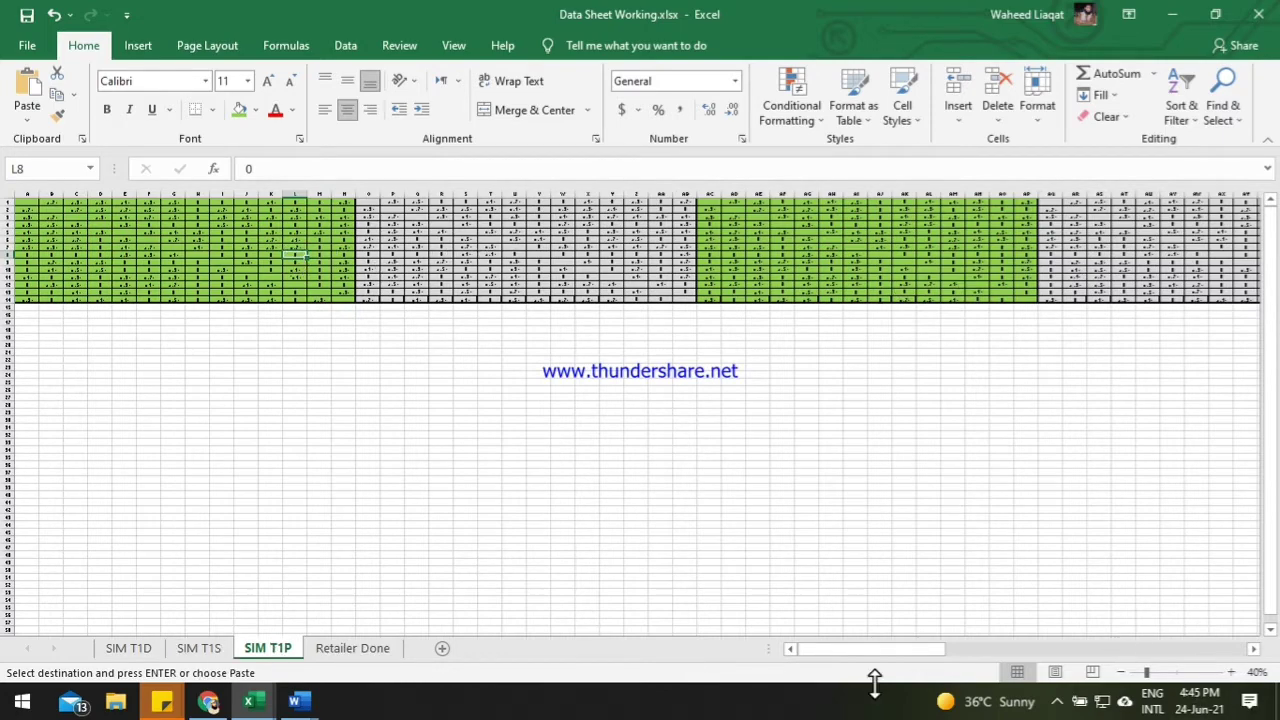
drag(878, 650, 1246, 617)
click(1153, 254)
drag(1140, 650, 799, 651)
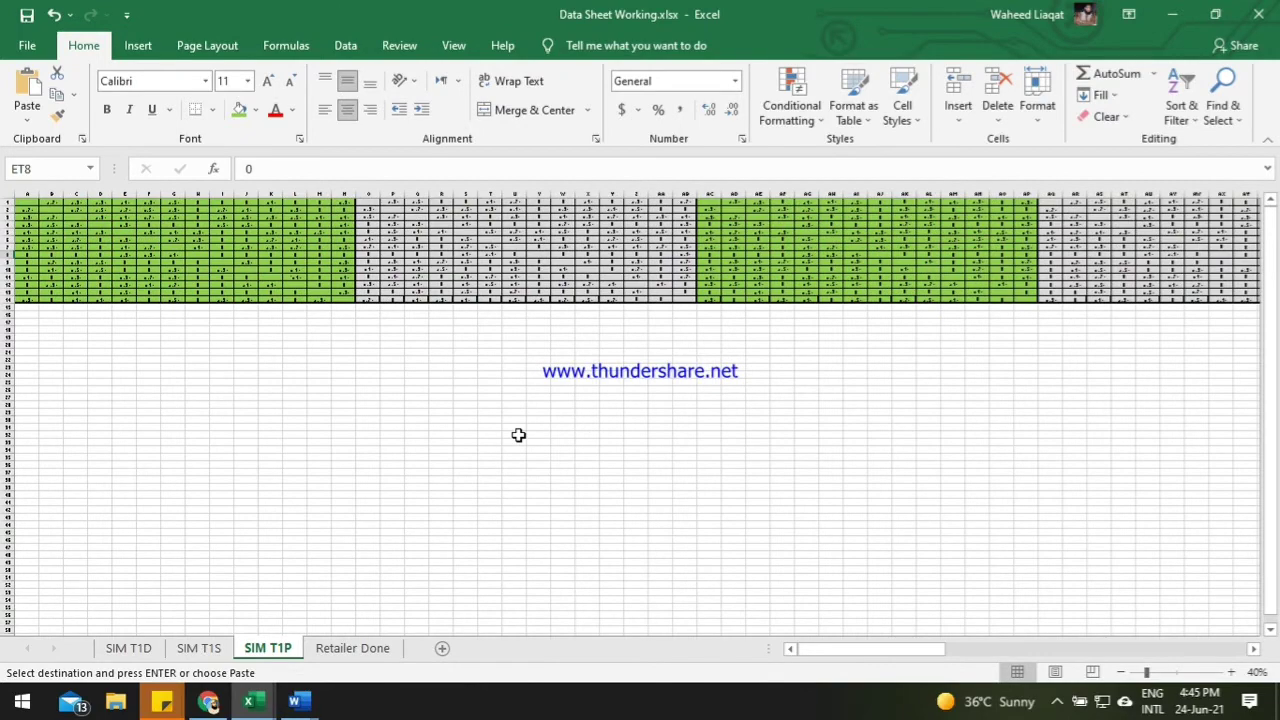
ctrl+scroll(518, 435, up, 5)
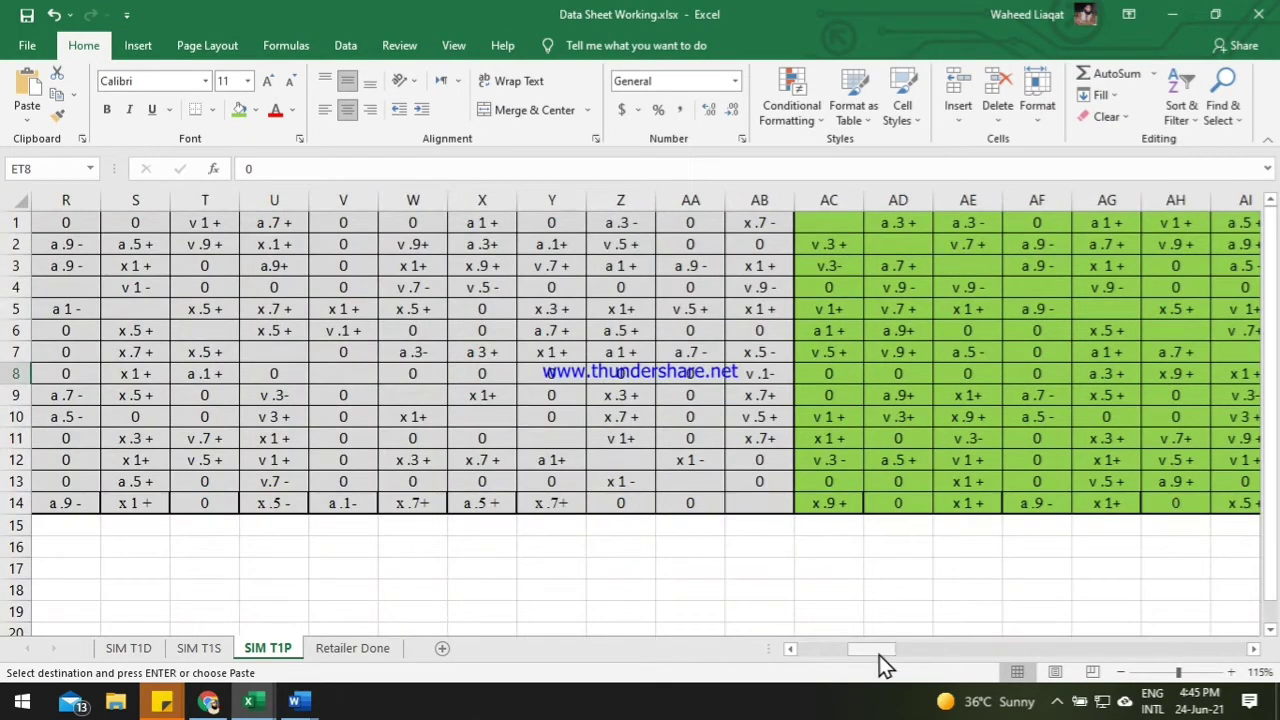
drag(879, 655, 840, 651)
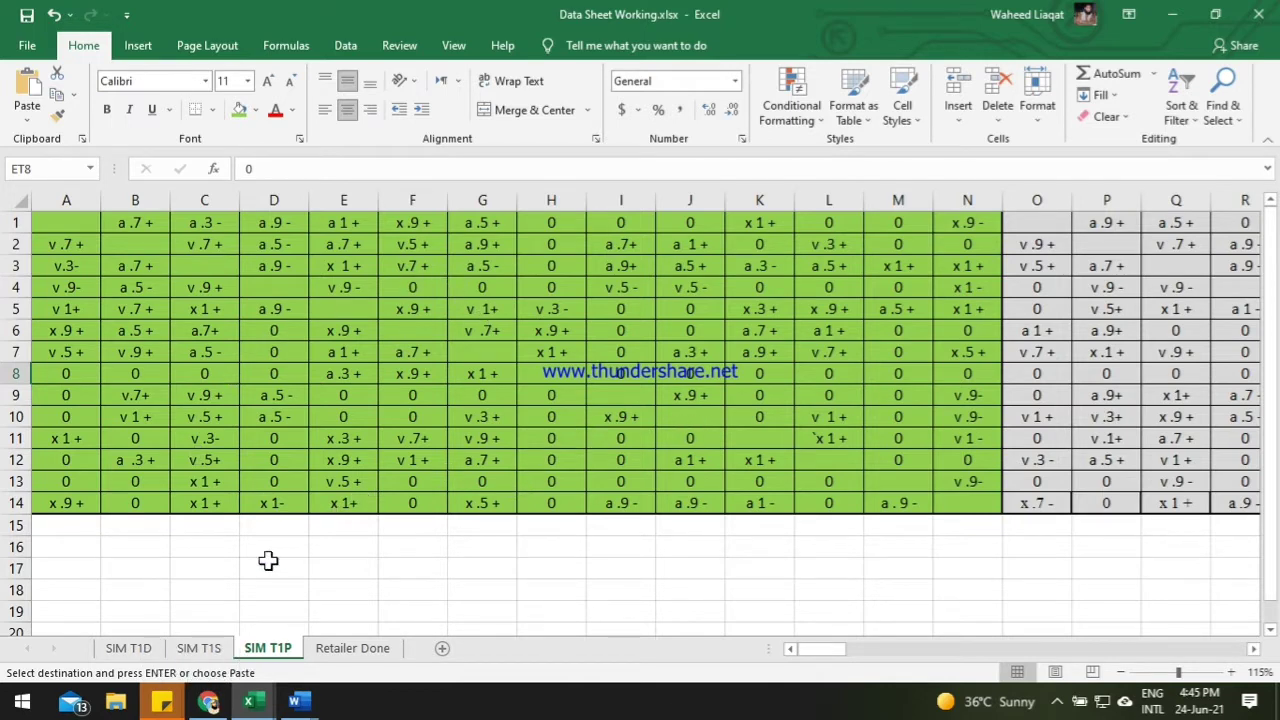
Step: On the SIM T1D sheet, list the relation symbols V, A, O and X in cells DT16 to DT19 below the matrices
click(122, 652)
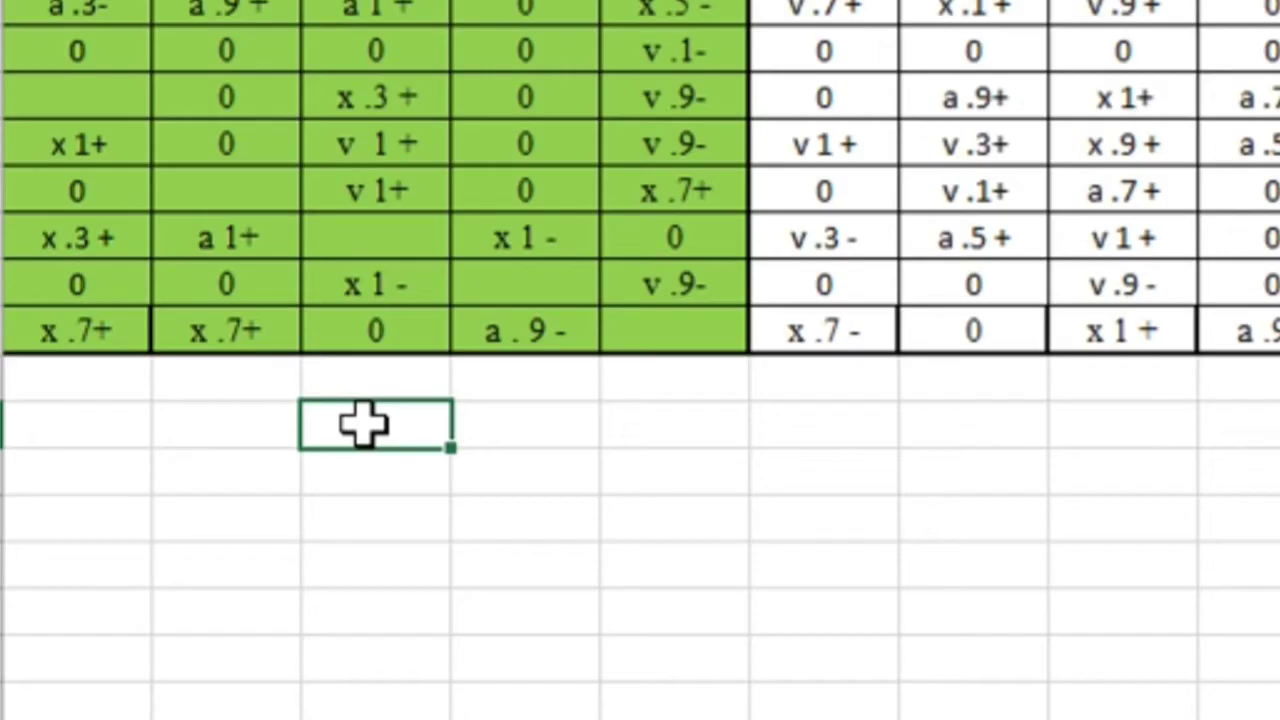
text(v)
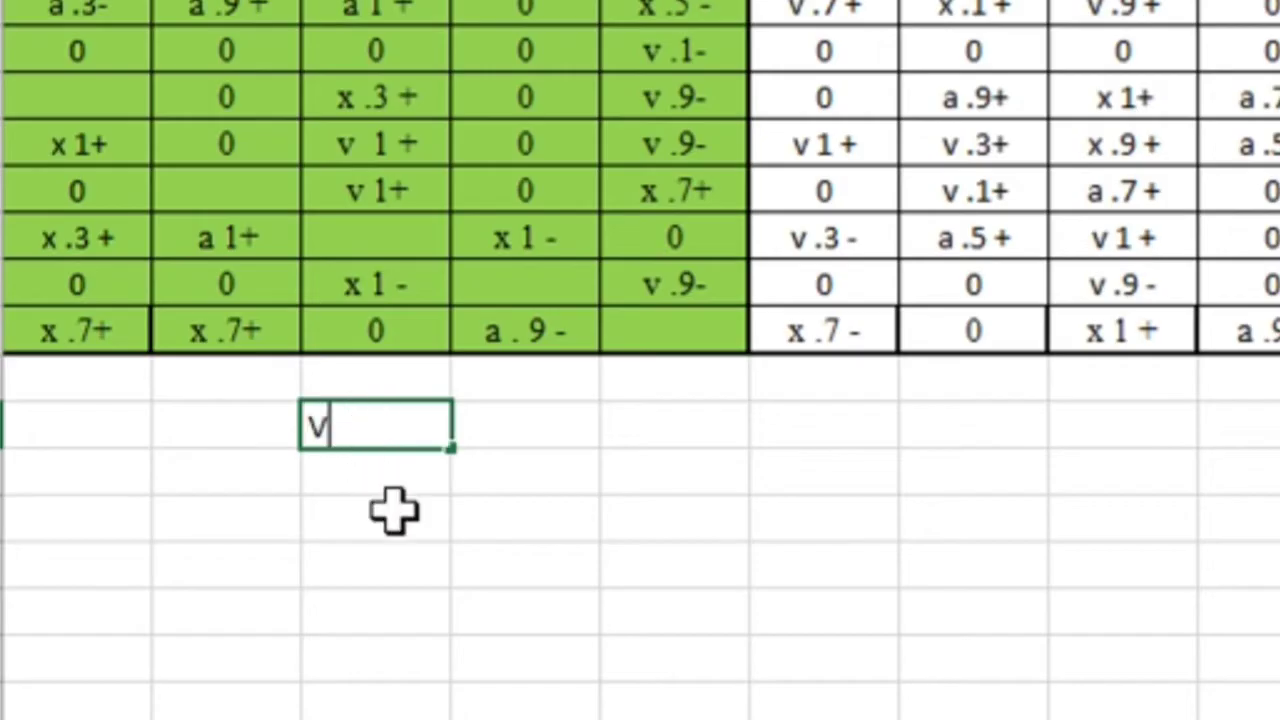
click(366, 471)
text(A)
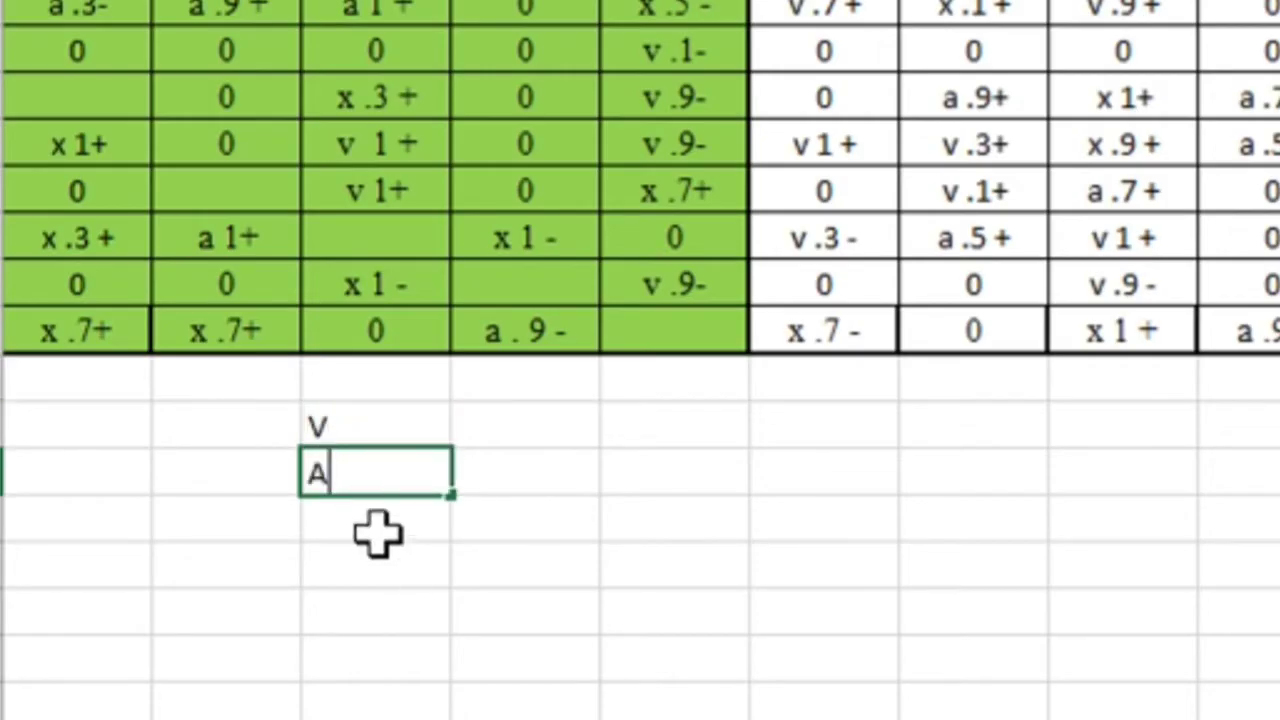
click(375, 519)
text(O)
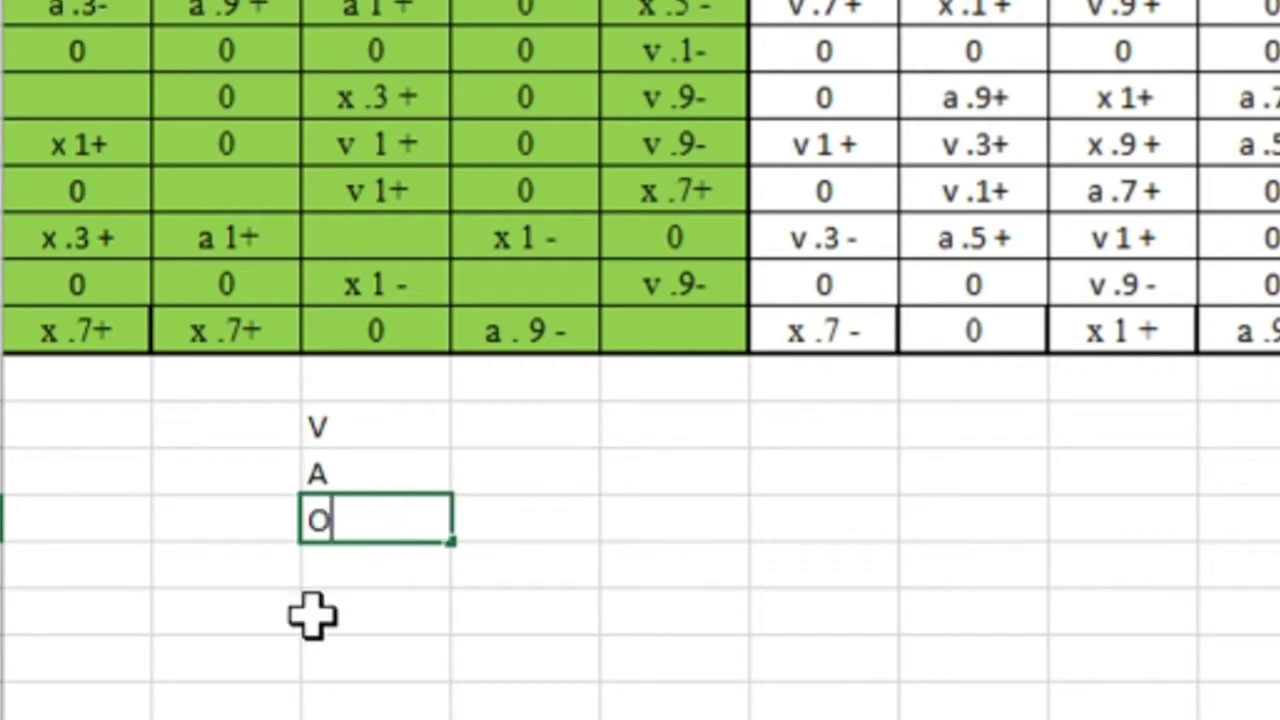
click(331, 563)
text(X)
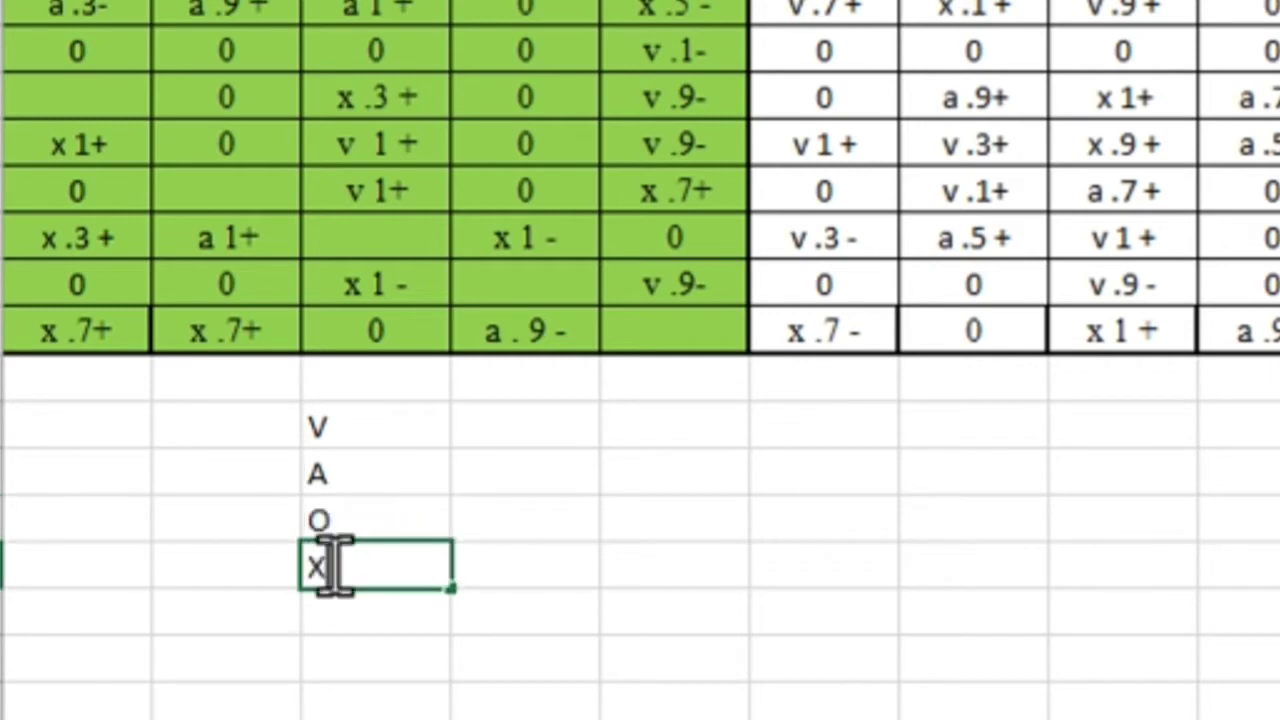
click(745, 657)
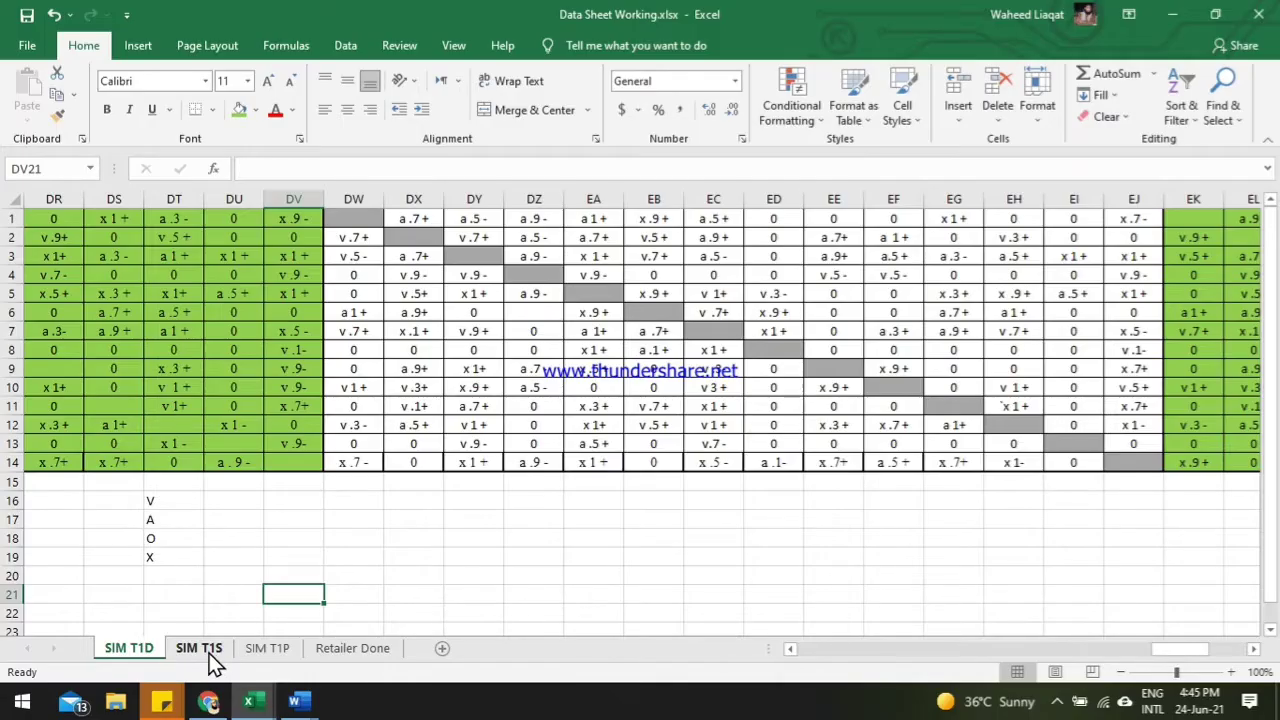
Step: On the SIM T1S sheet, enter 1 in cell D16 and 0 in cell E16 below the matrices
click(199, 648)
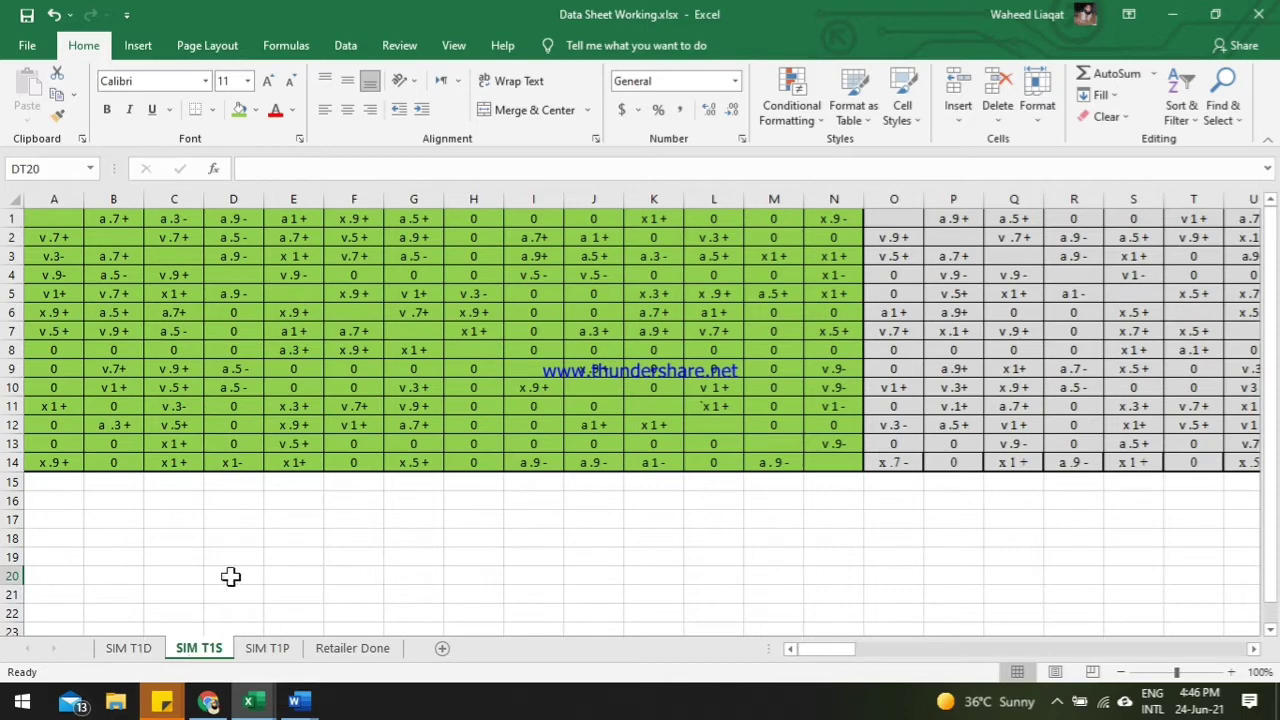
click(230, 501)
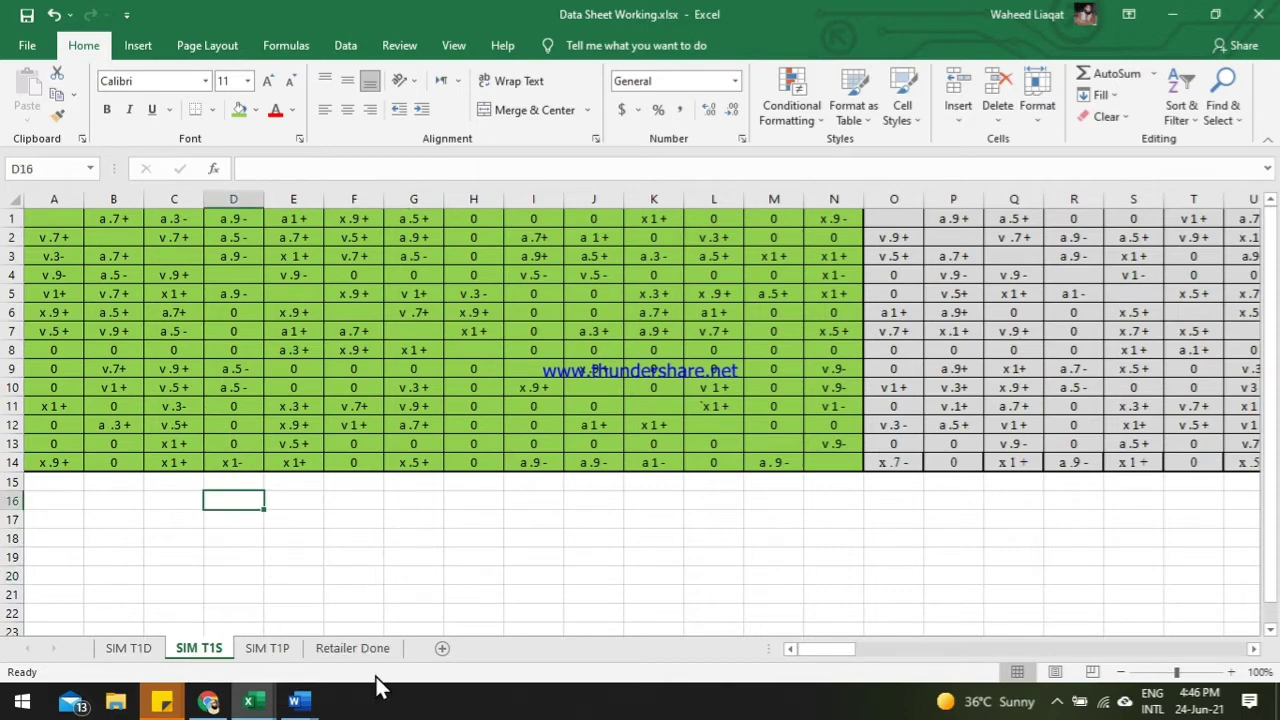
key(Tab)
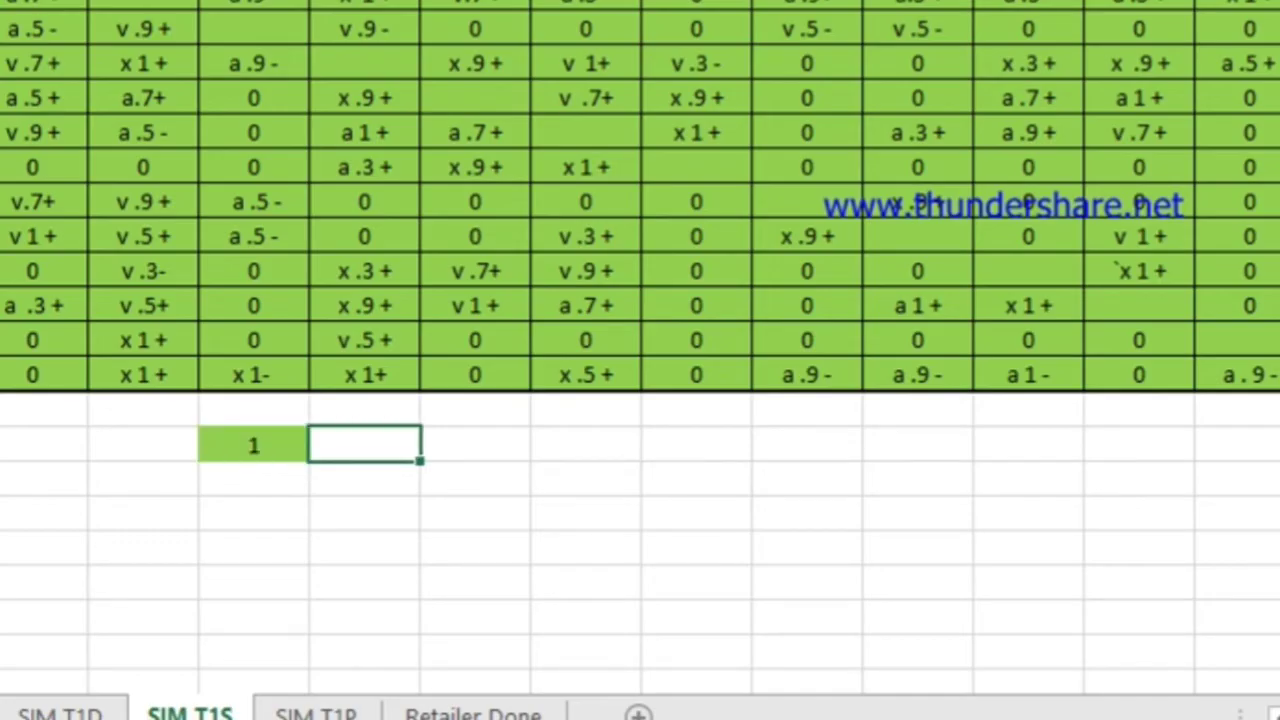
text(0)
key(Return)
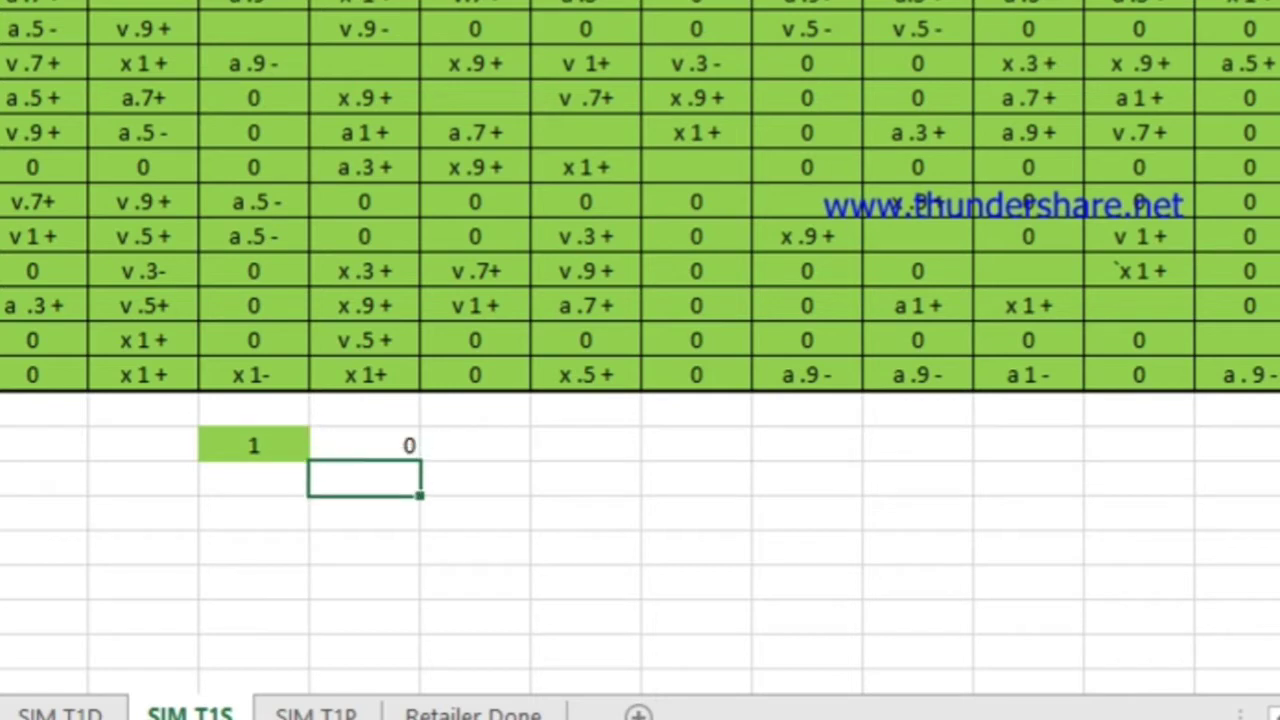
Step: List the strength values 0.9, 0.7, 0.5, 0.3 and 0.1 in cells D17 to D21, below the 1
click(253, 478)
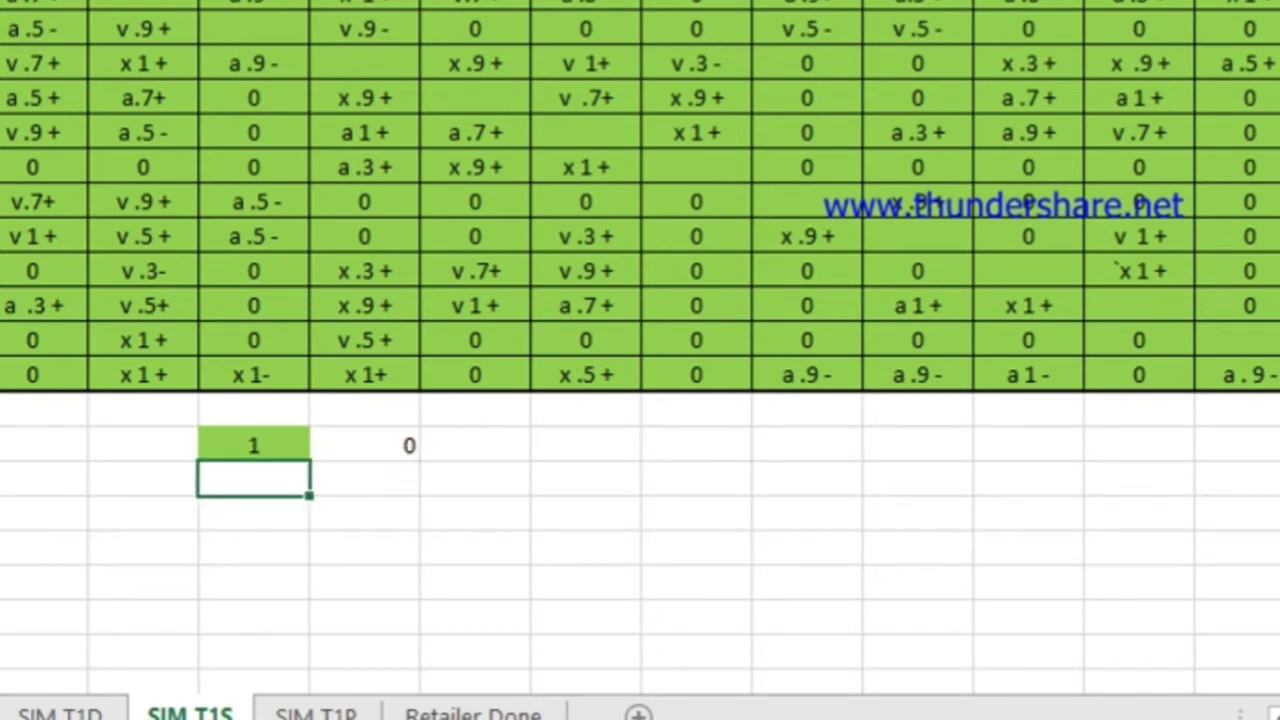
text(.9)
key(Return)
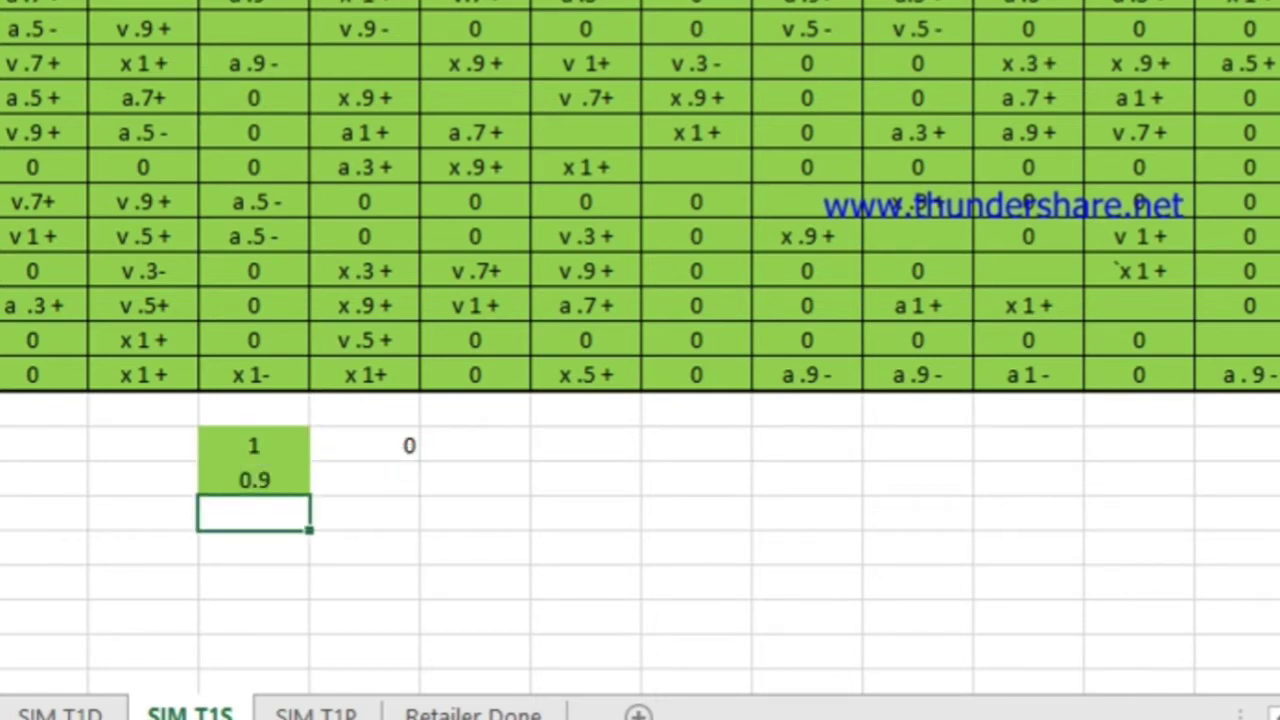
text(.7)
key(Return)
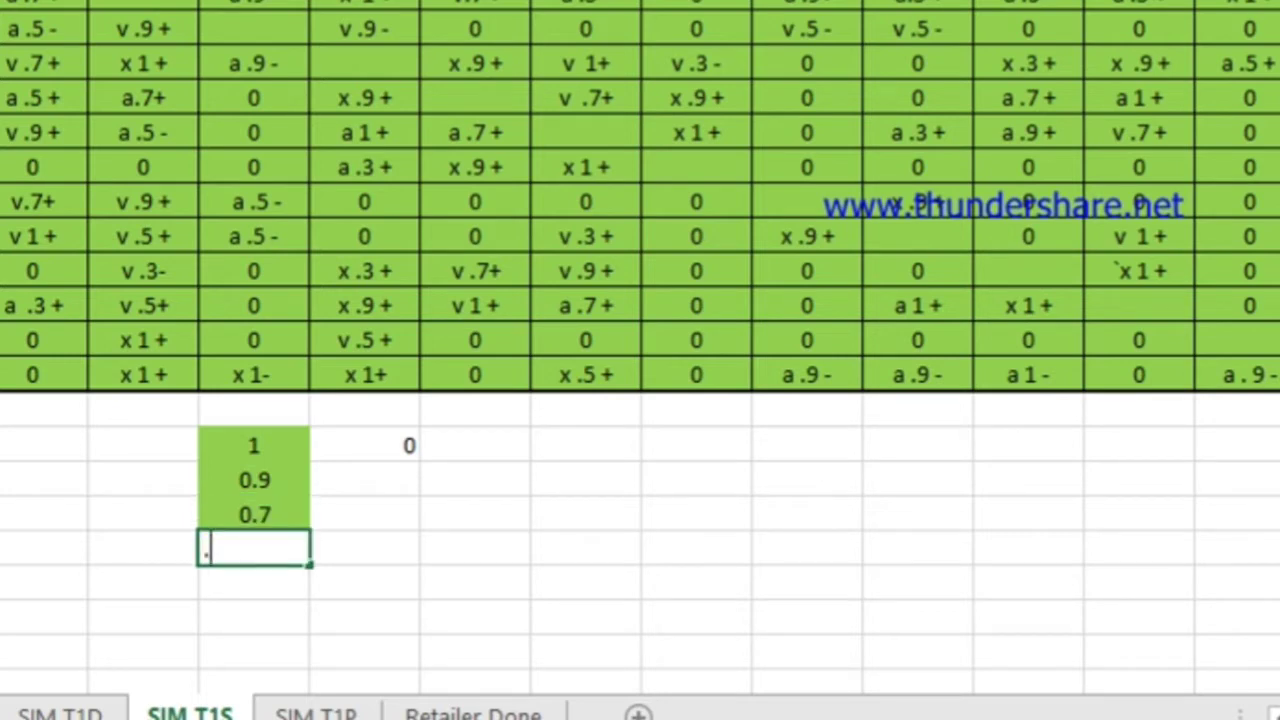
text(.5)
key(Return)
text(.)
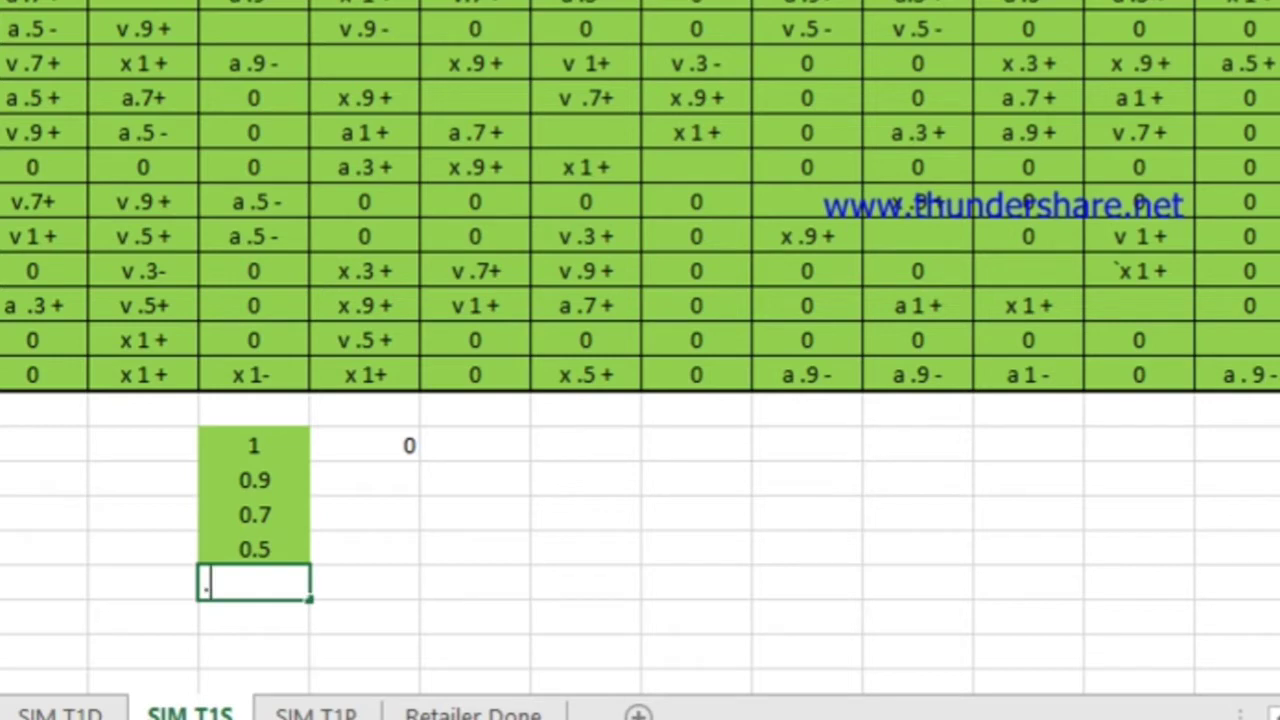
text(3)
key(Return)
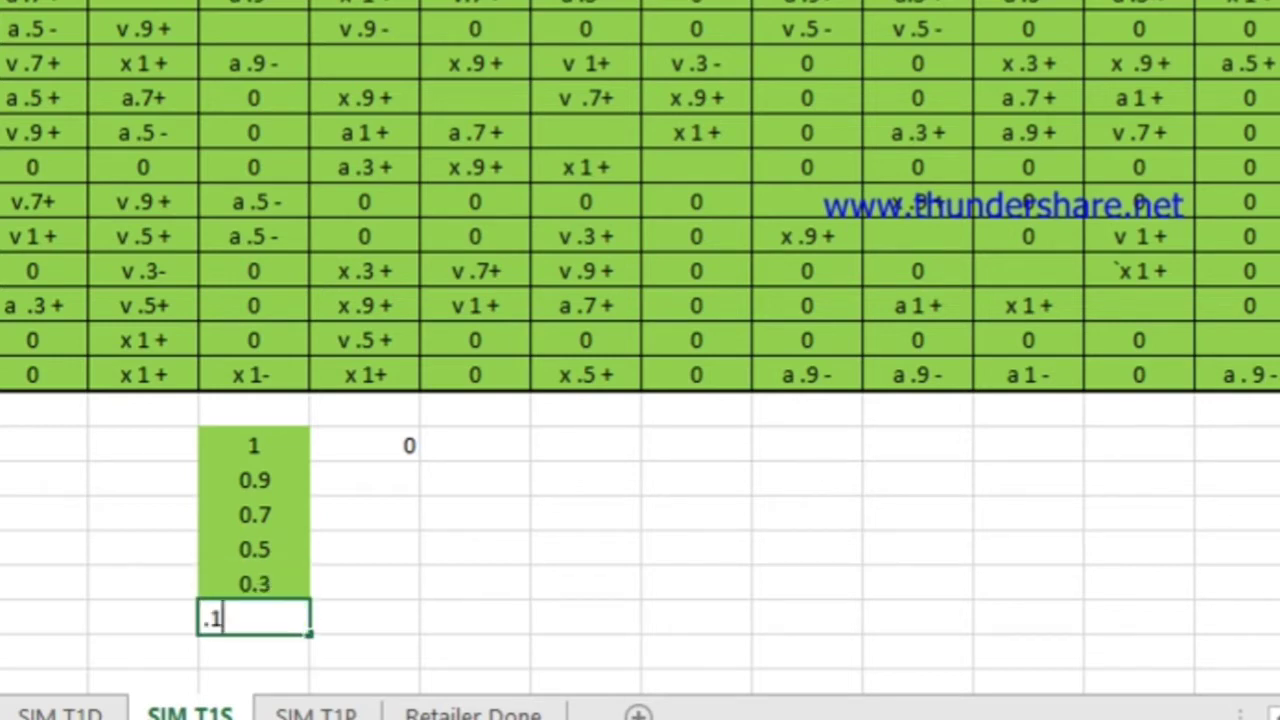
key(Return)
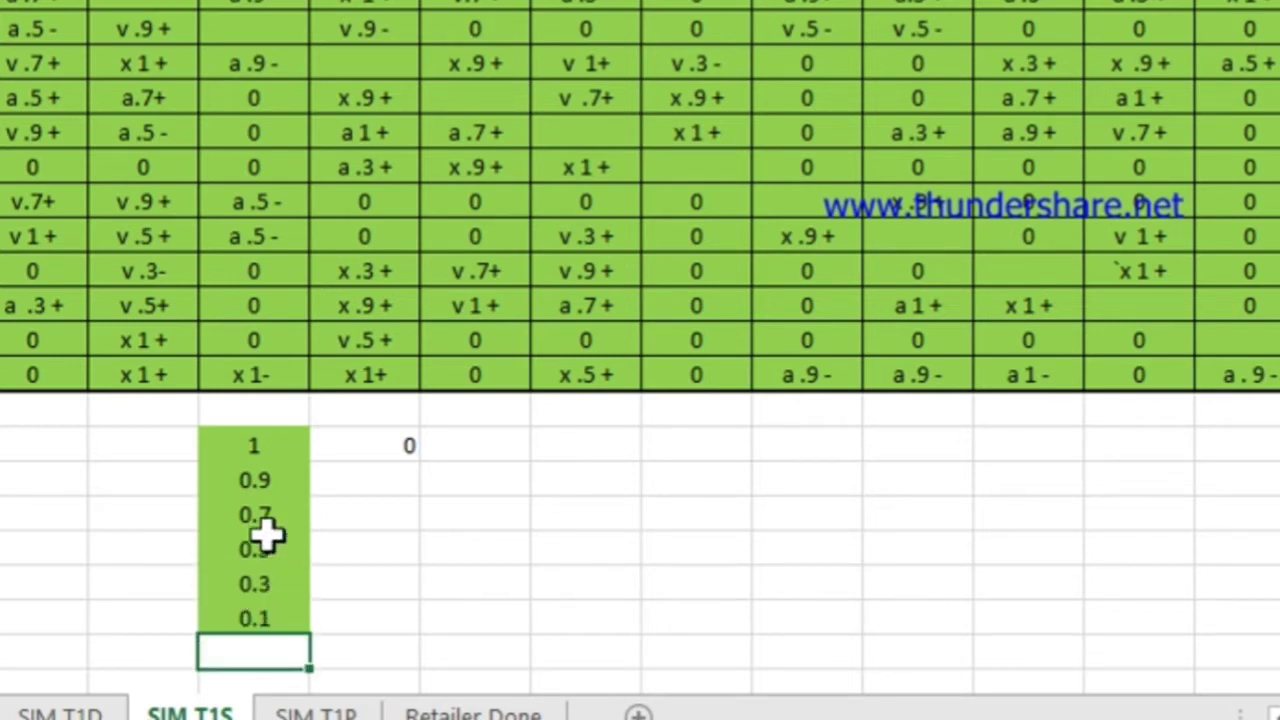
Step: Highlight the listed strength values, then delete the contents of D16:E21
drag(272, 447, 277, 653)
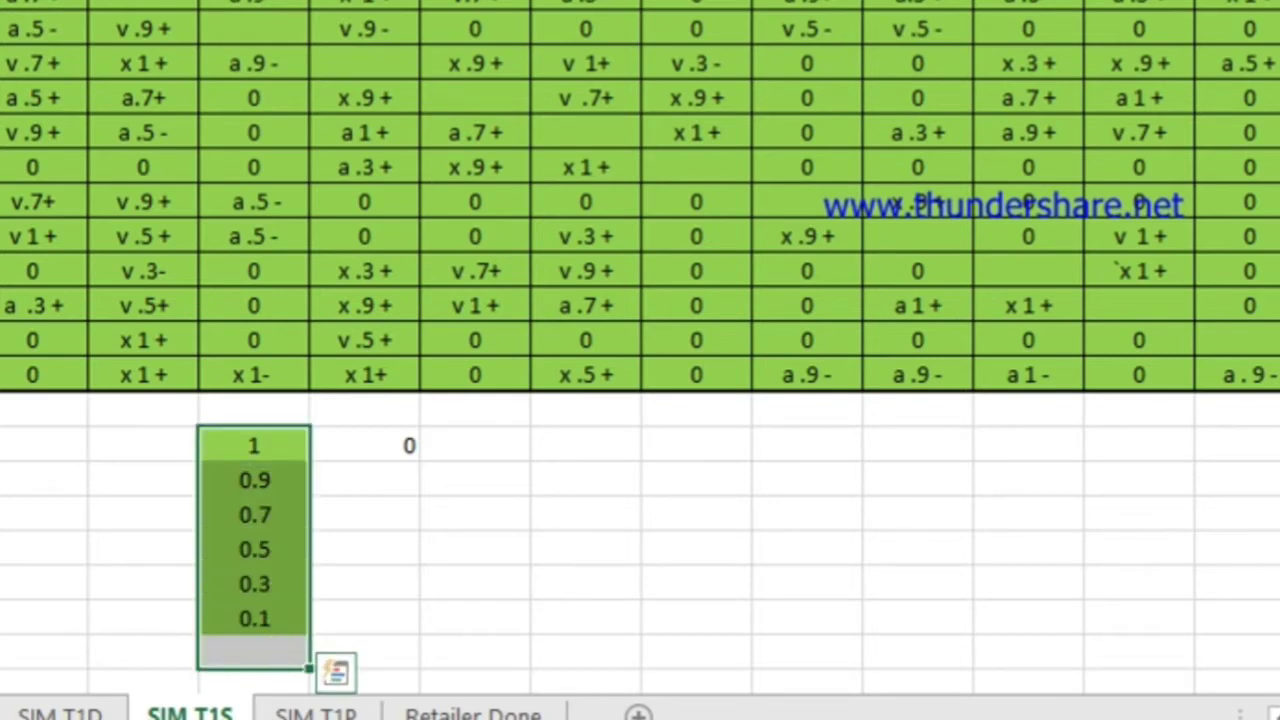
click(397, 510)
drag(295, 456, 394, 638)
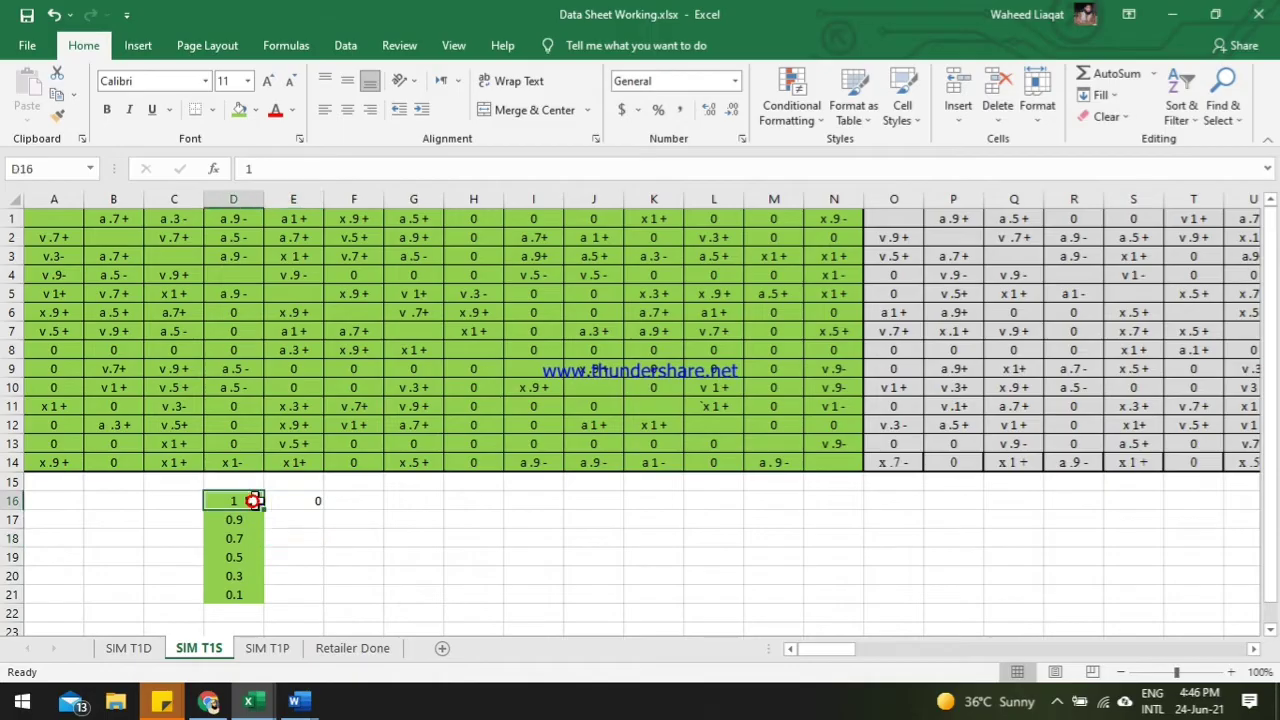
key(Delete)
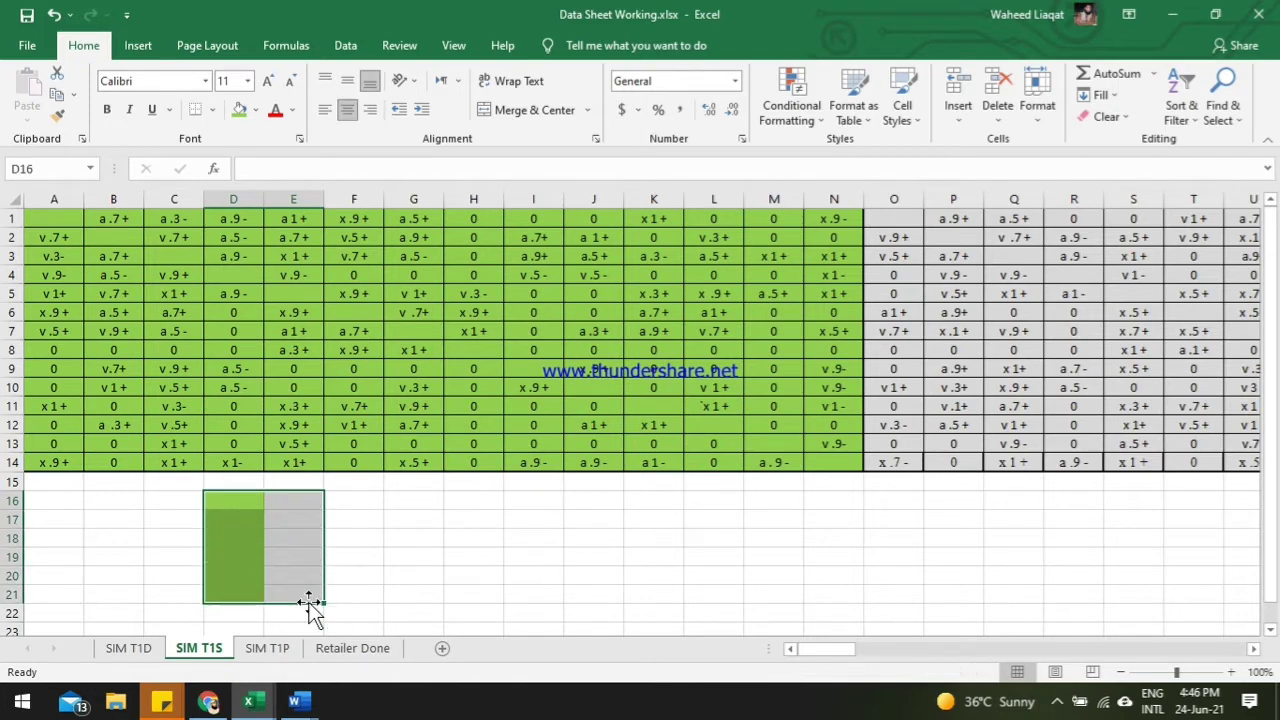
click(394, 557)
Step: Clear the green fill from D16:D21 by extending the blank formatting of column C over those cells
click(187, 498)
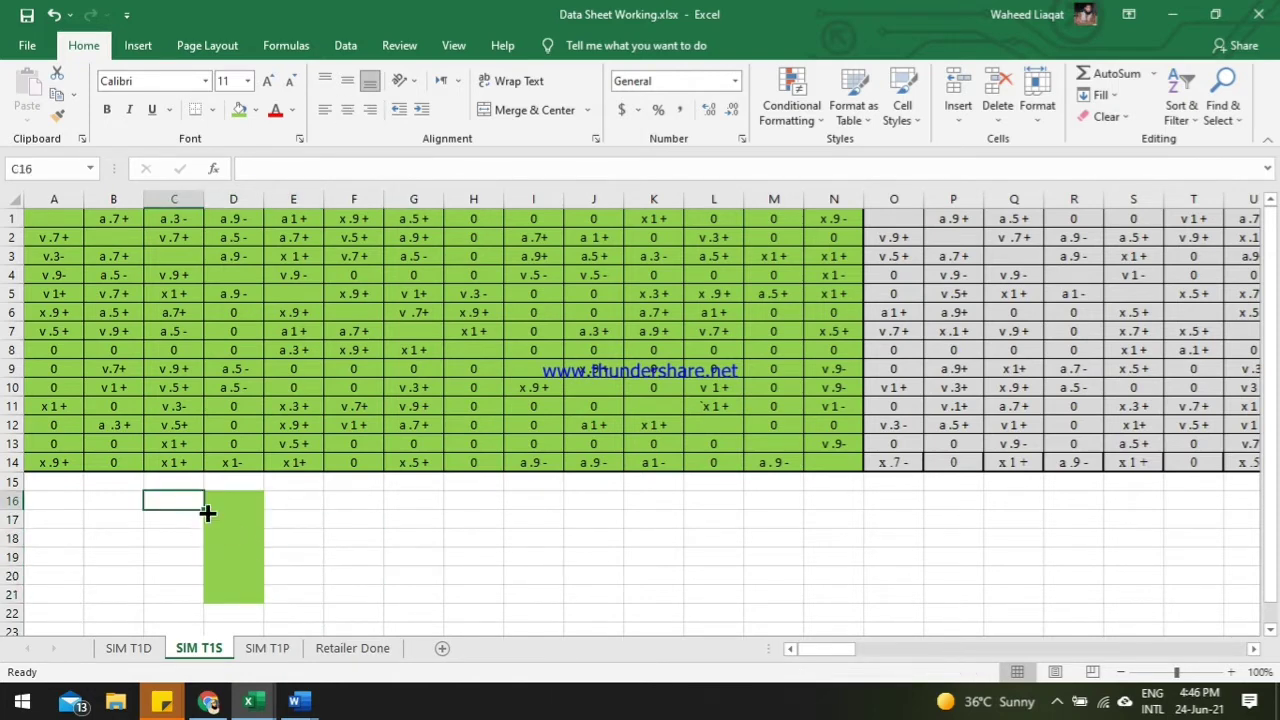
drag(204, 510, 229, 595)
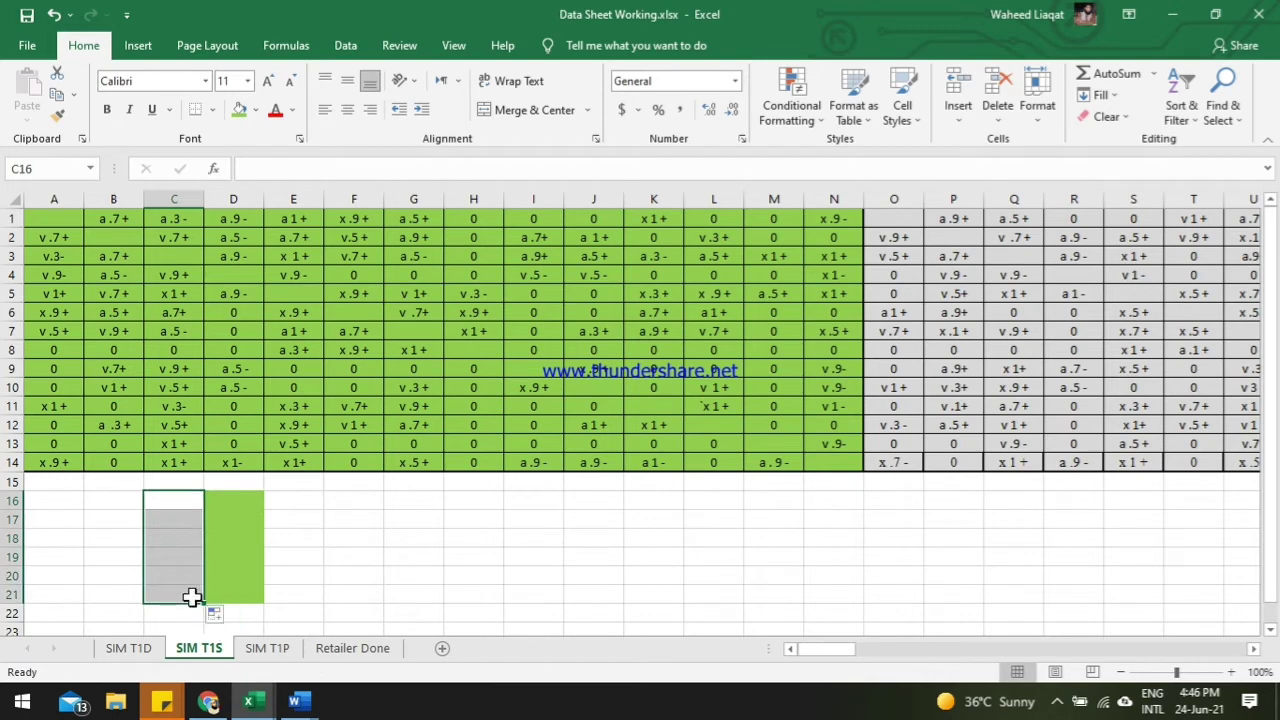
drag(202, 604, 266, 605)
click(350, 572)
Step: View the SIM T1P sheet, then delete the V, A, O and X symbols from DT16:DT19 on SIM T1D
click(276, 647)
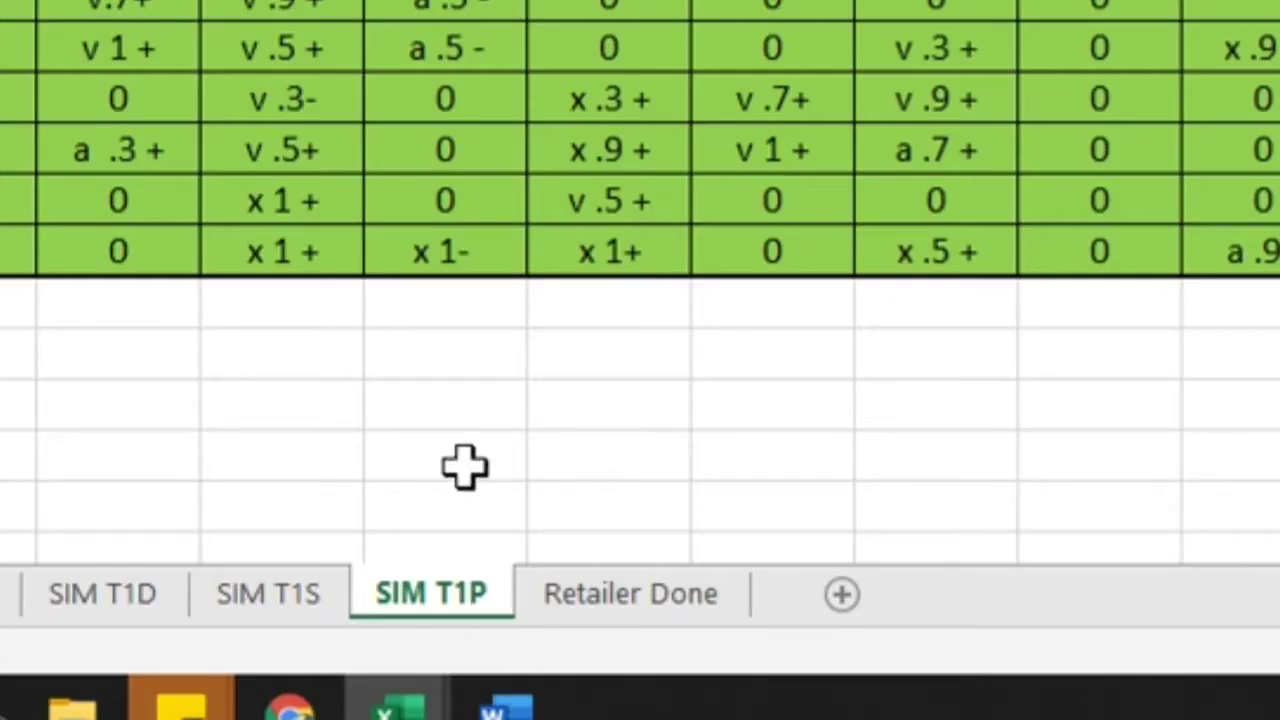
click(278, 541)
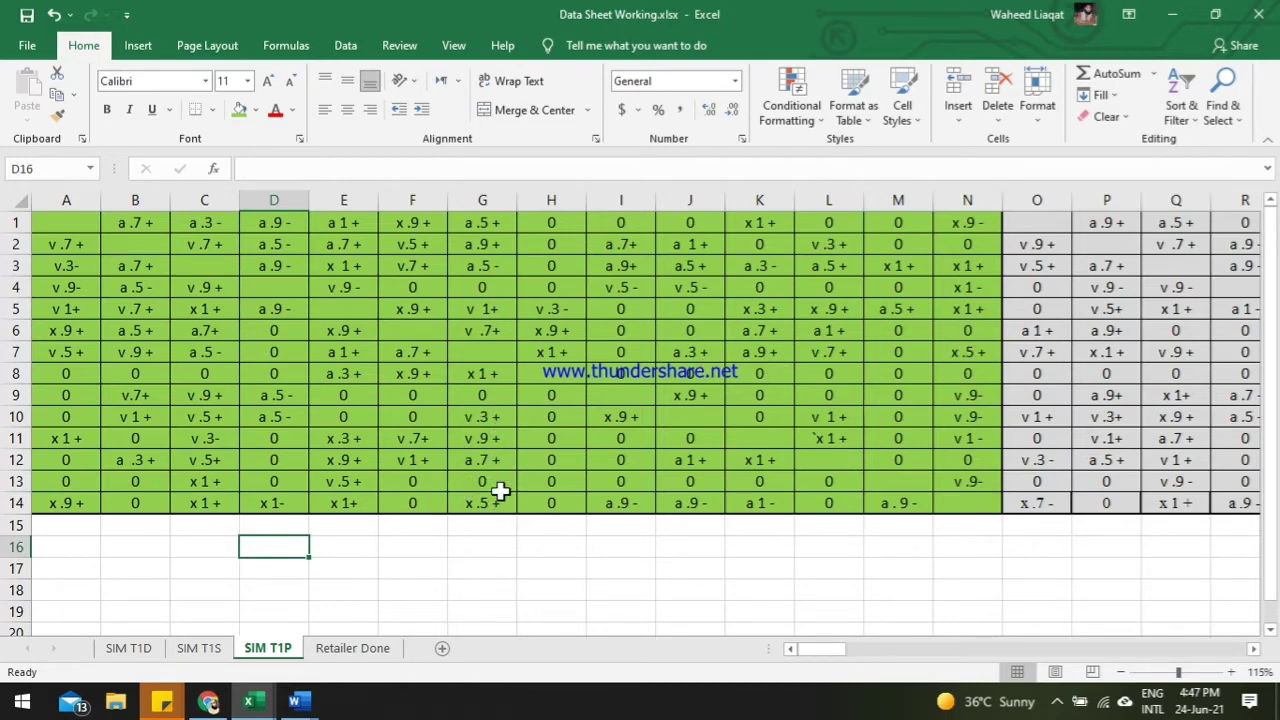
click(129, 648)
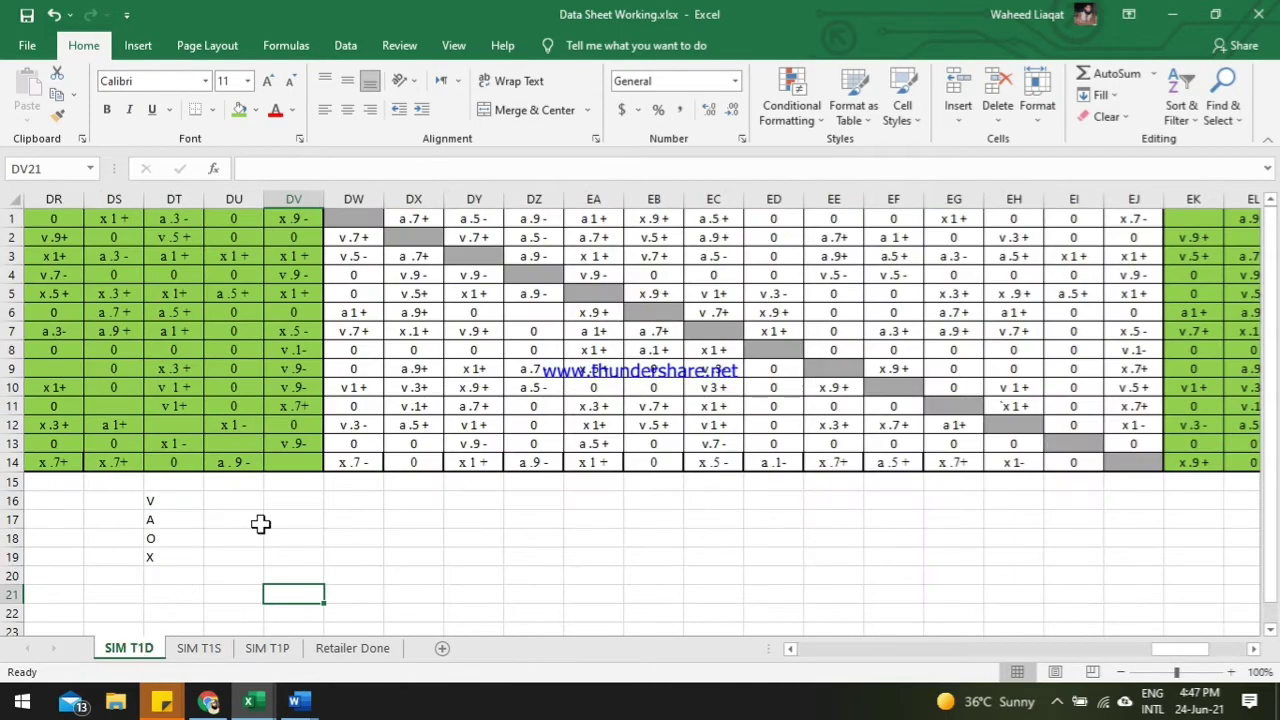
drag(154, 500, 162, 562)
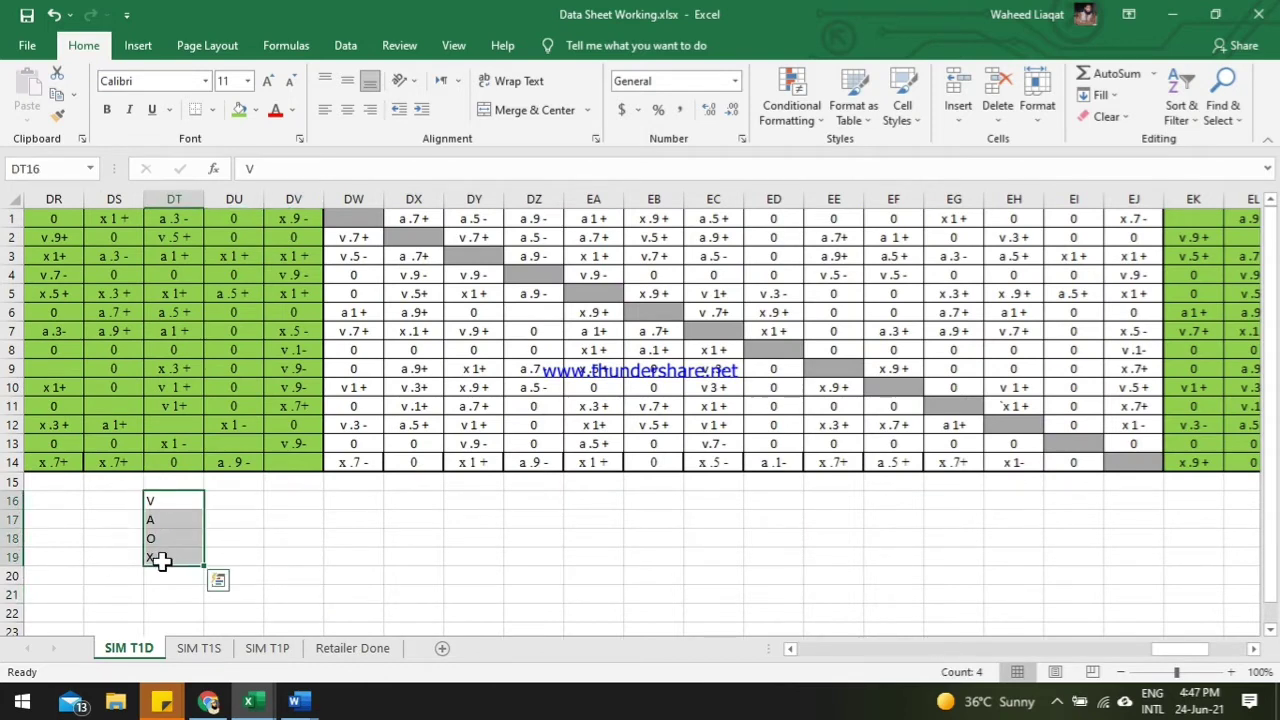
key(Delete)
click(12, 196)
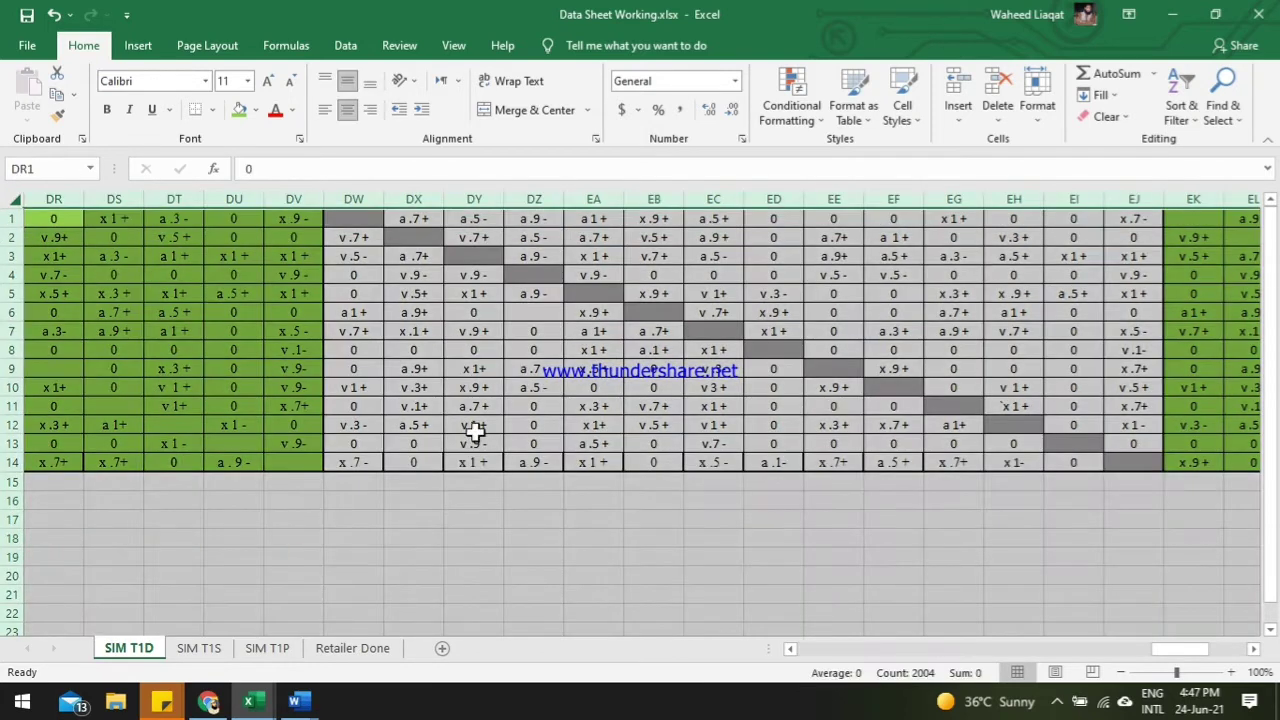
key(ctrl+f)
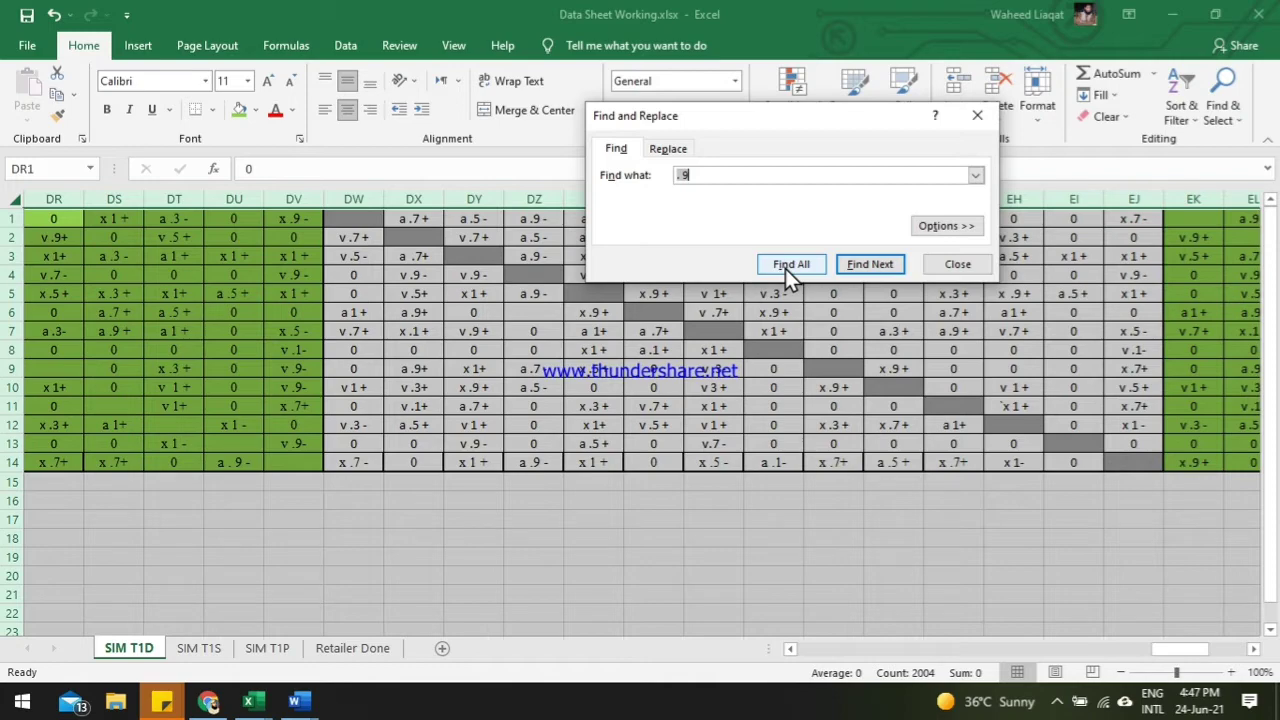
click(978, 268)
click(597, 464)
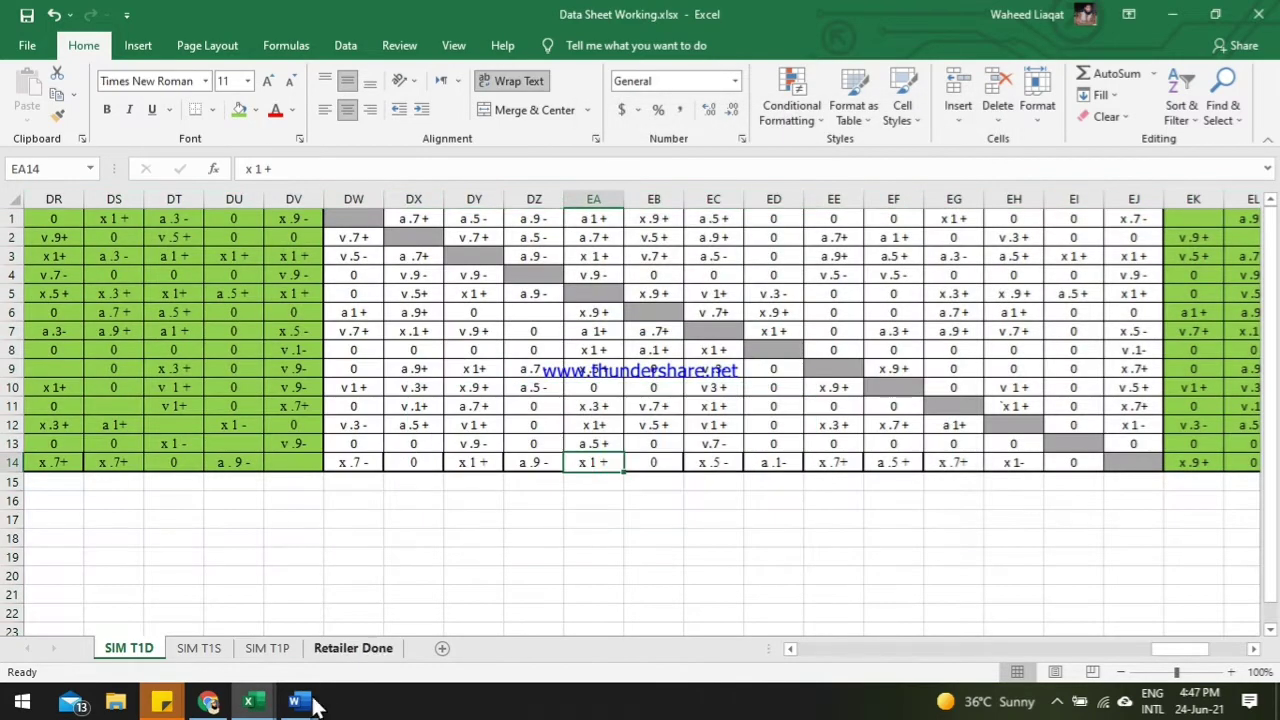
Step: Look through the SIM T1P and SIM T1S sheets and return to SIM T1D
click(262, 650)
click(195, 650)
click(143, 650)
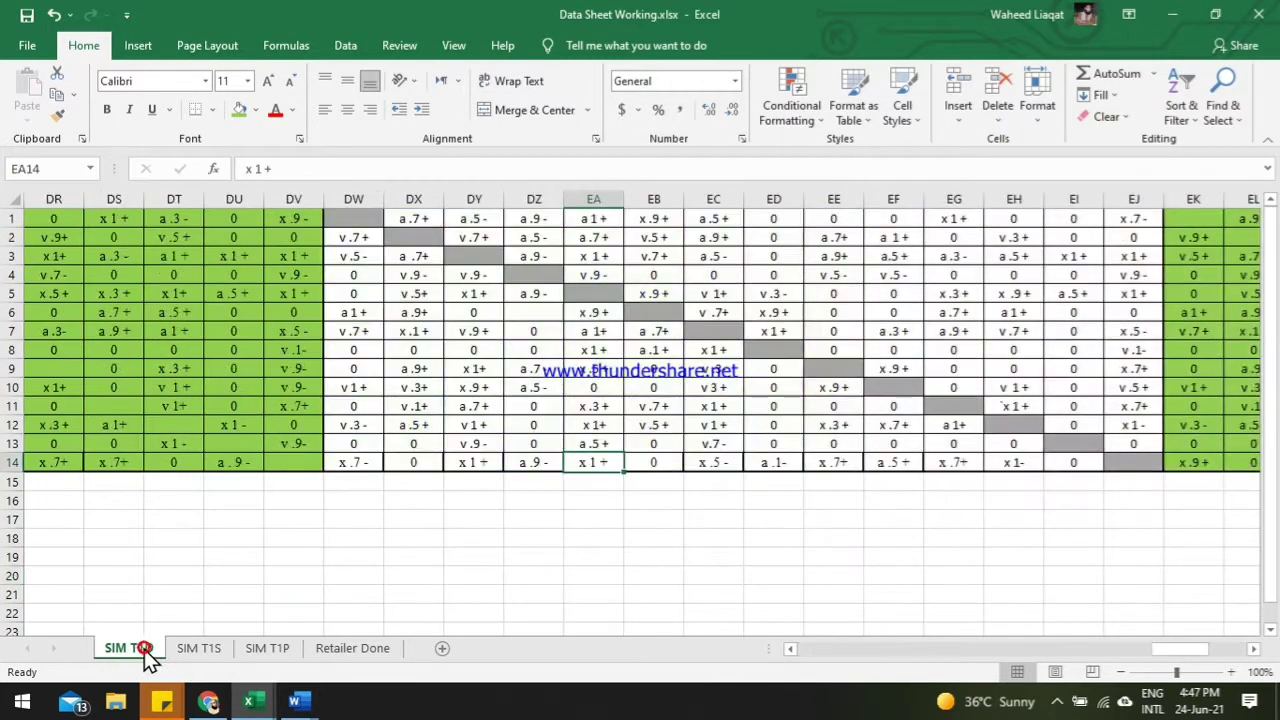
Step: Point out the blank diagonal cells DR9, DS11, DT12 and DU13 in the green matrix on SIM T1D
click(215, 553)
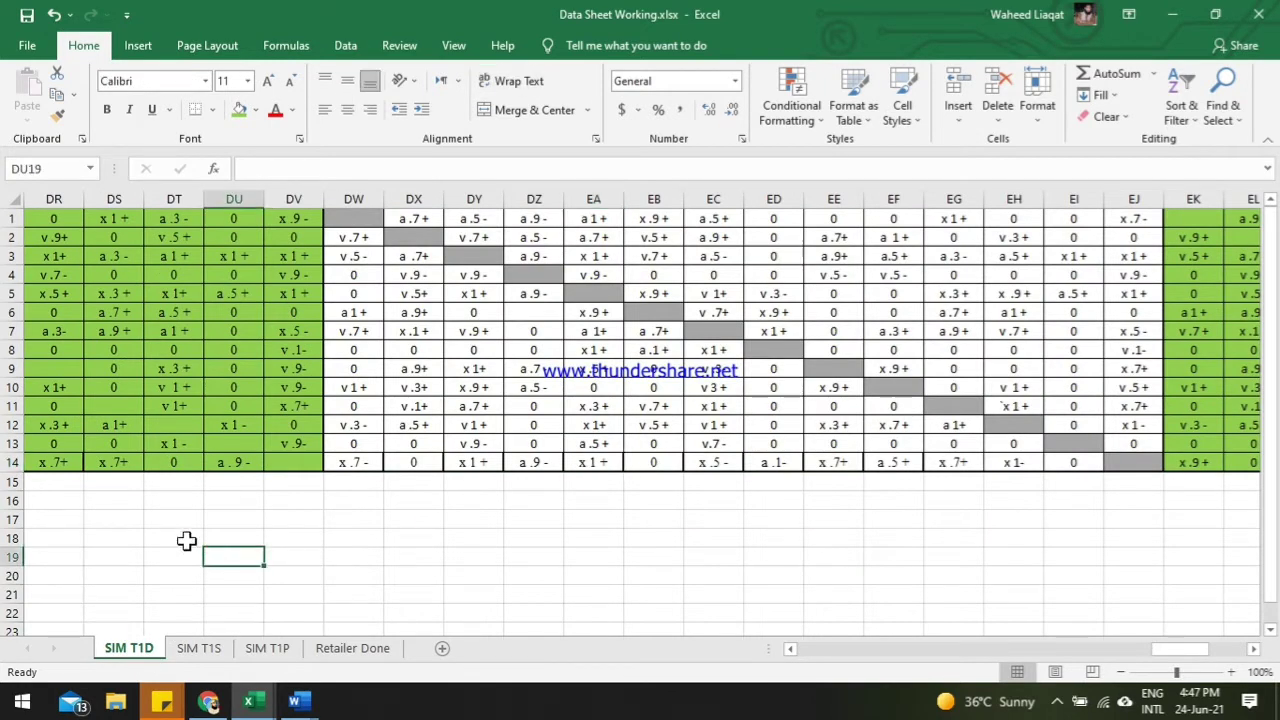
click(134, 556)
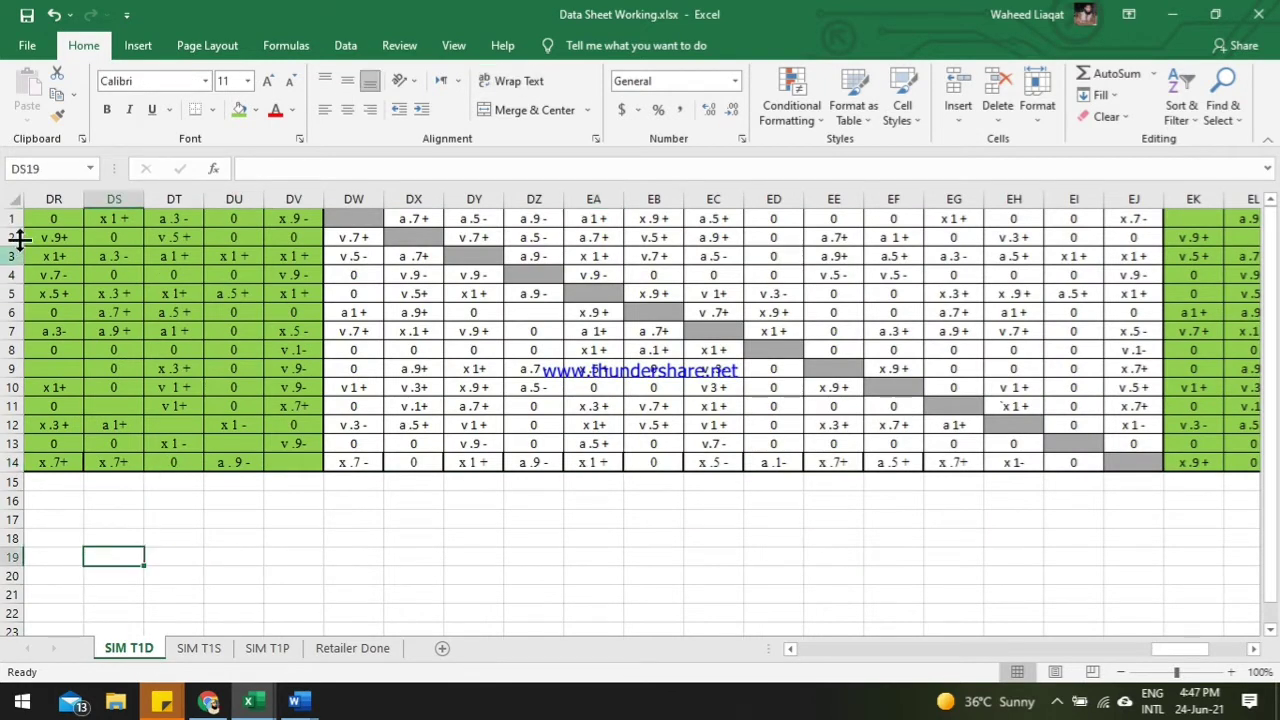
click(55, 371)
click(100, 405)
click(171, 426)
click(235, 444)
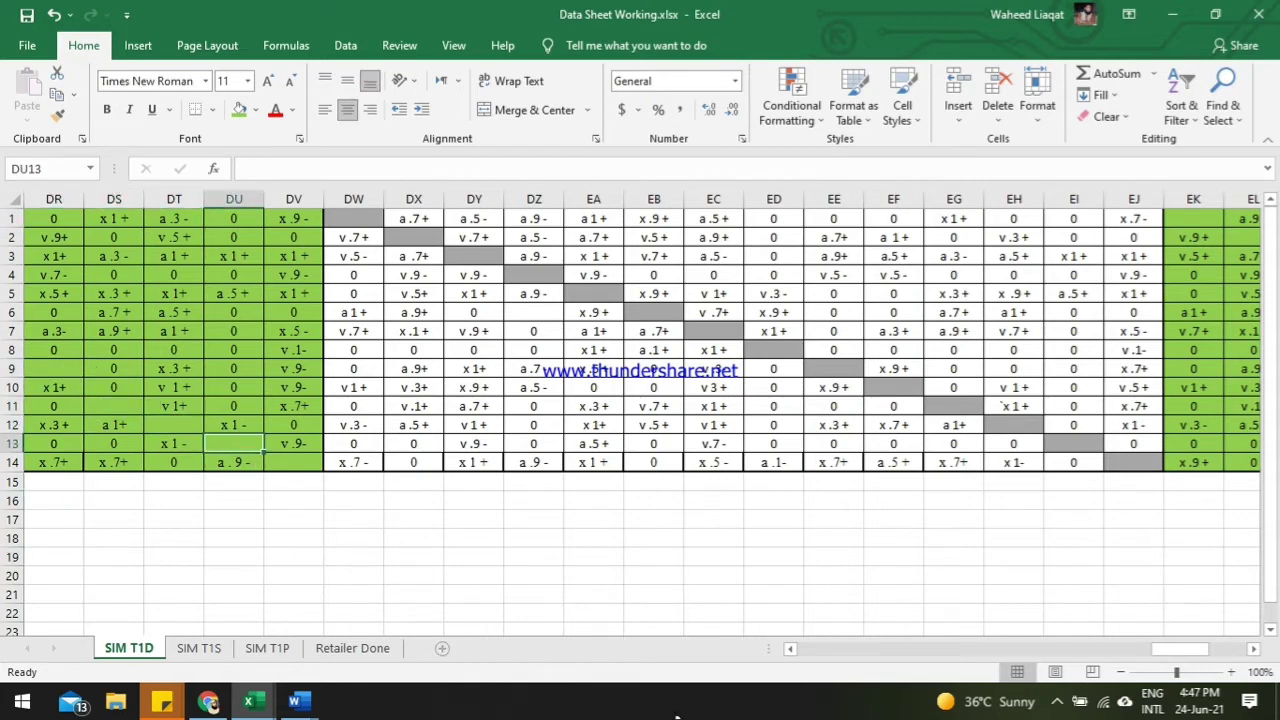
Step: Return to the first matrix at column A and highlight the whole sheet, then rows 1 to 14, to show the data's extent
drag(1166, 647, 830, 648)
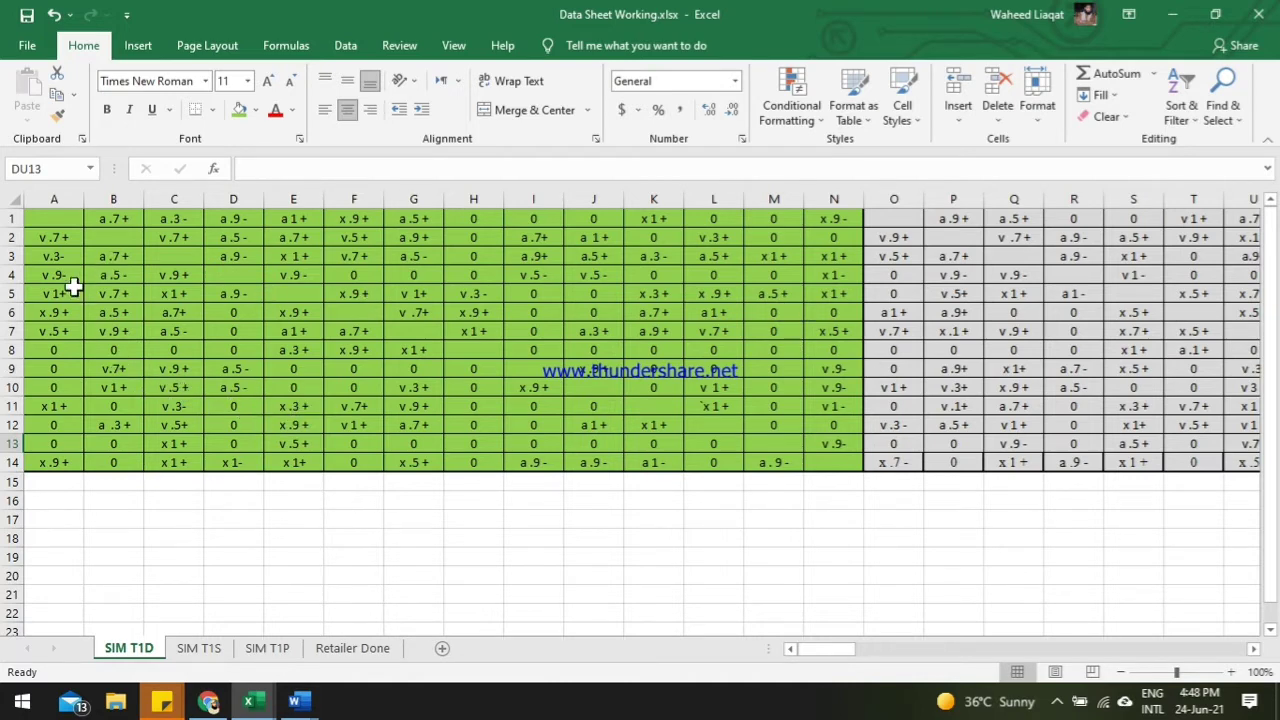
click(14, 202)
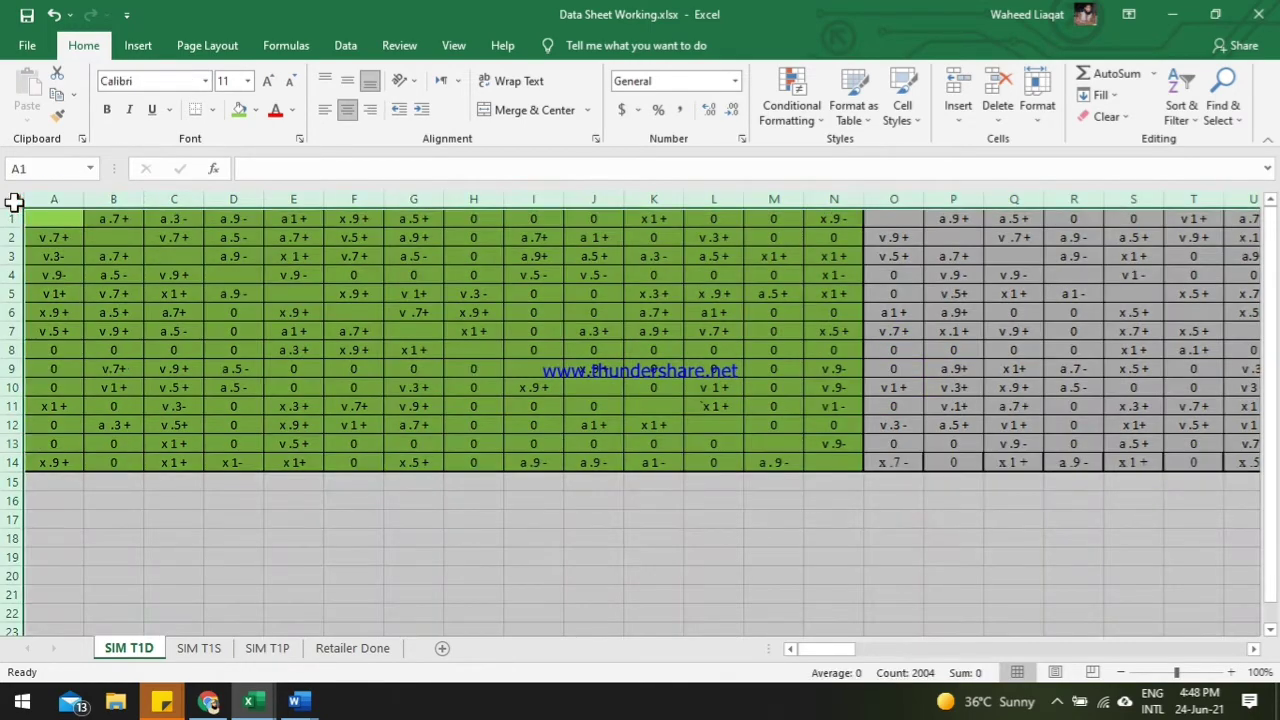
click(192, 369)
drag(12, 218, 6, 460)
click(192, 311)
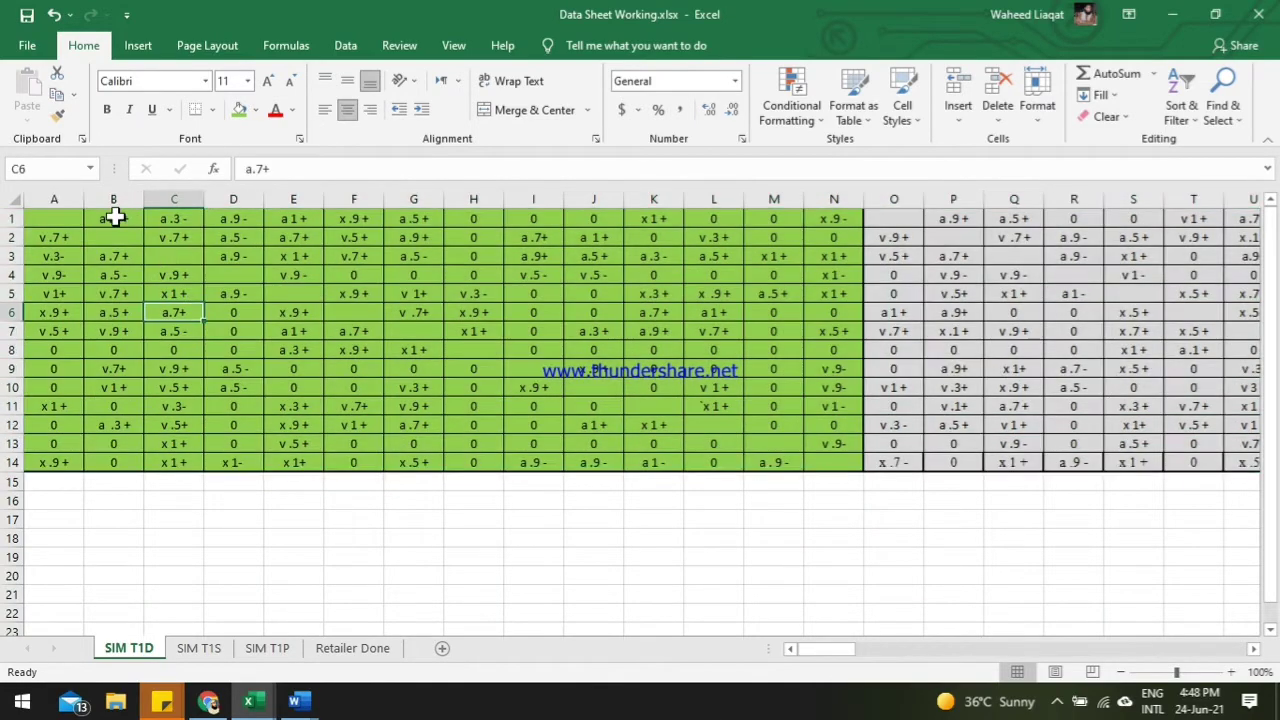
Step: Select the full data range A1:EX14 on SIM T1D and replace every 0 with the letter O
click(949, 492)
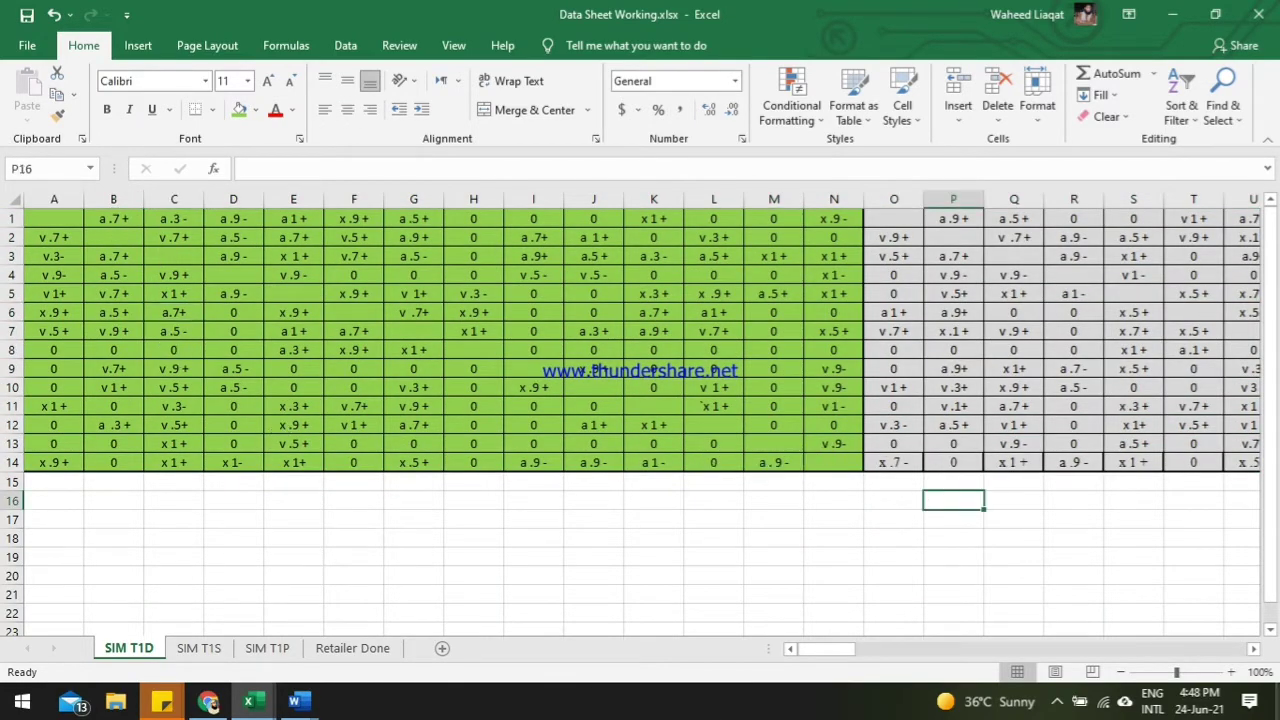
key(ctrl+Right)
key(ctrl+Up)
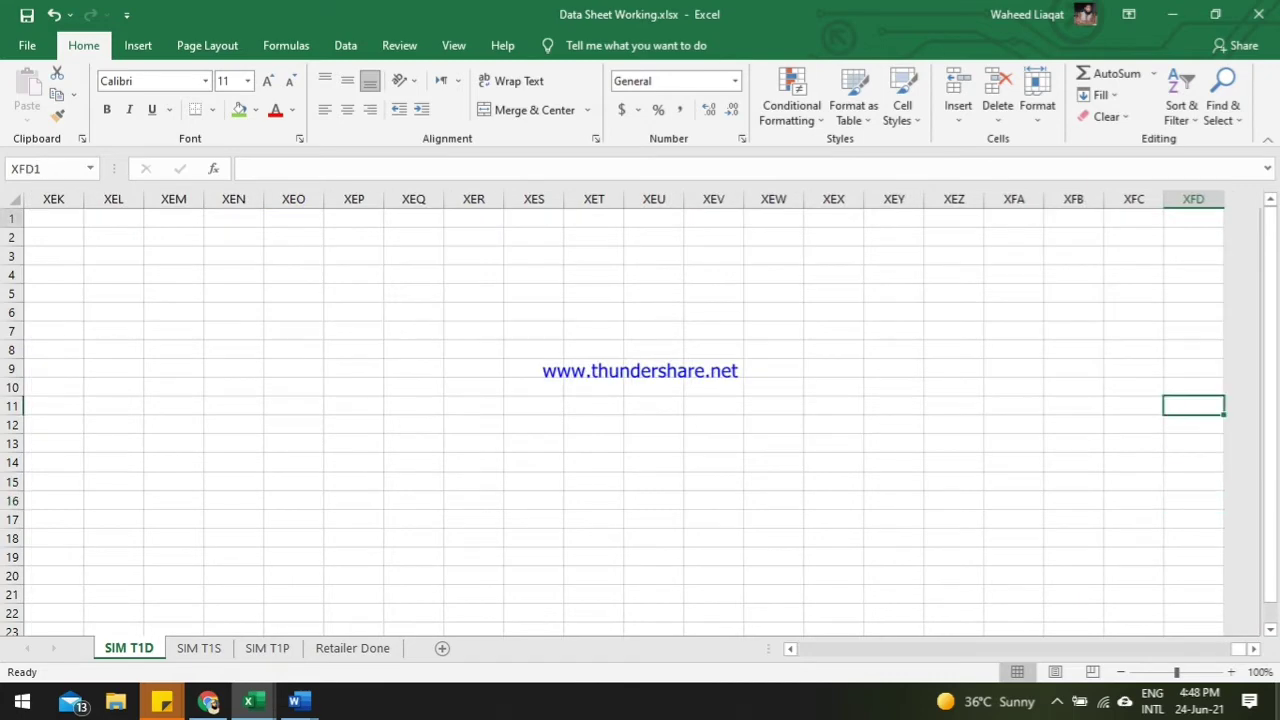
key(ctrl+Left)
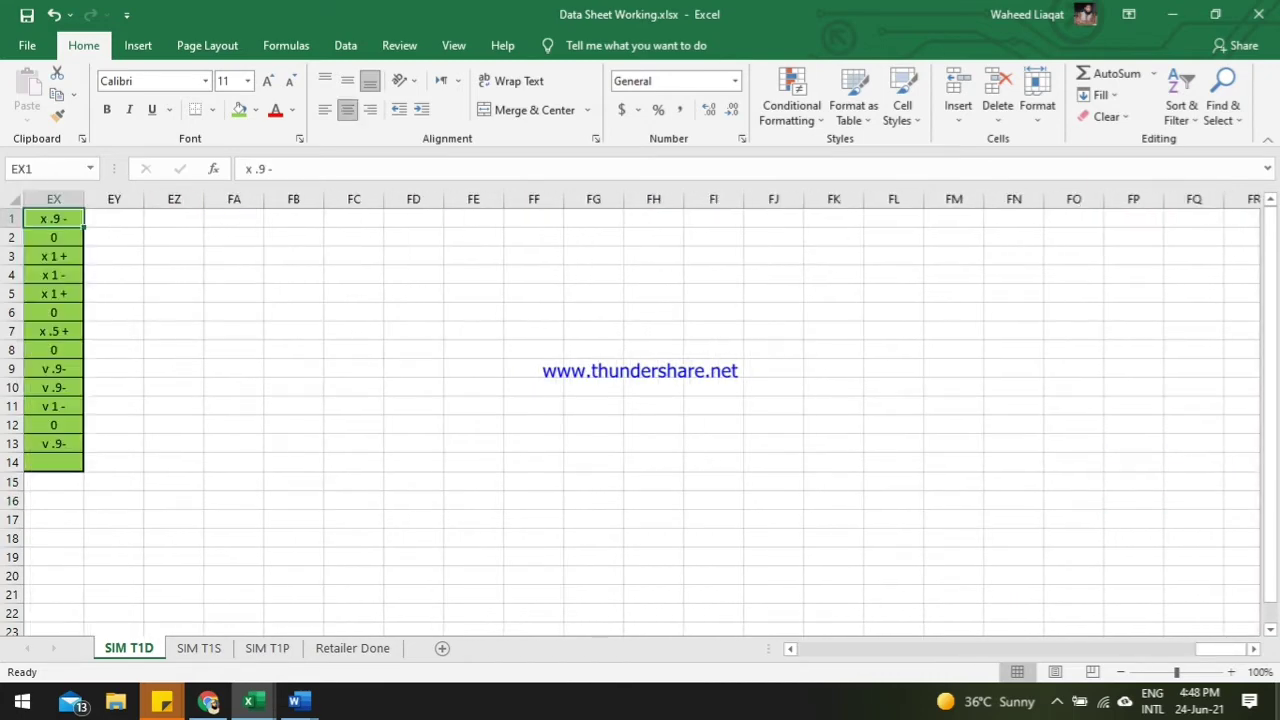
drag(54, 218, 10, 468)
key(ctrl+f)
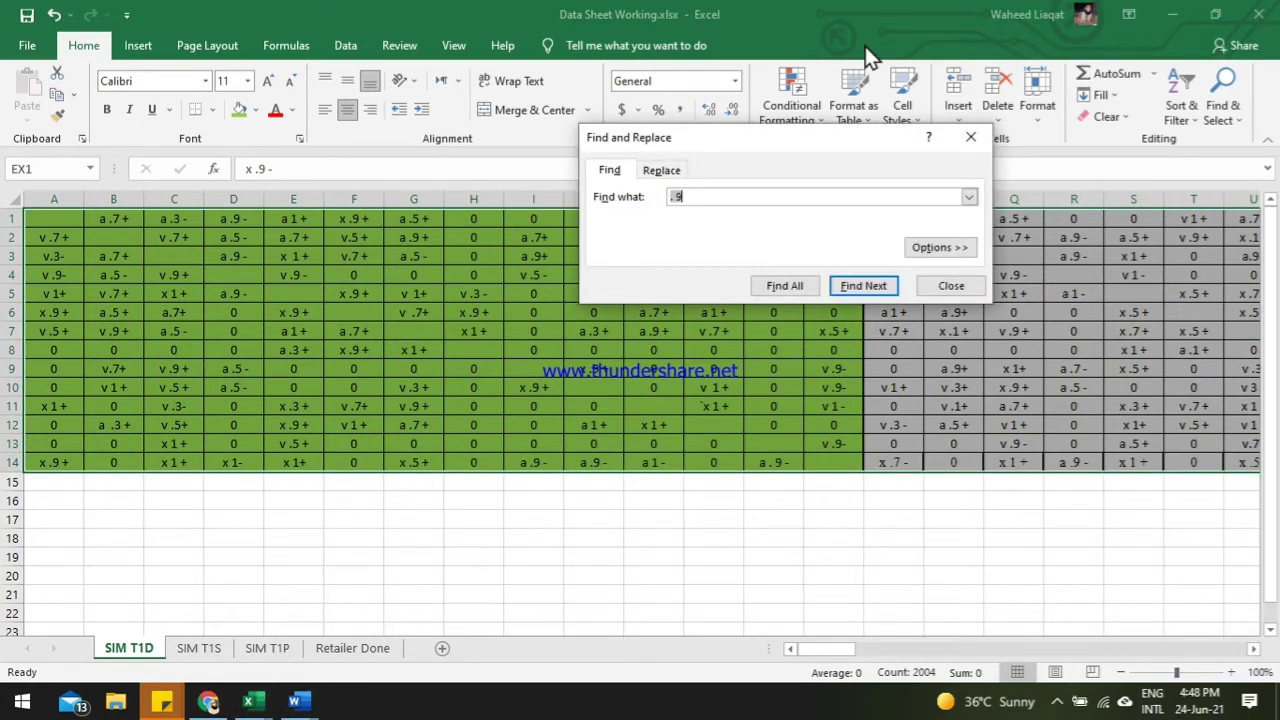
key(BackSpace)
click(662, 170)
click(677, 218)
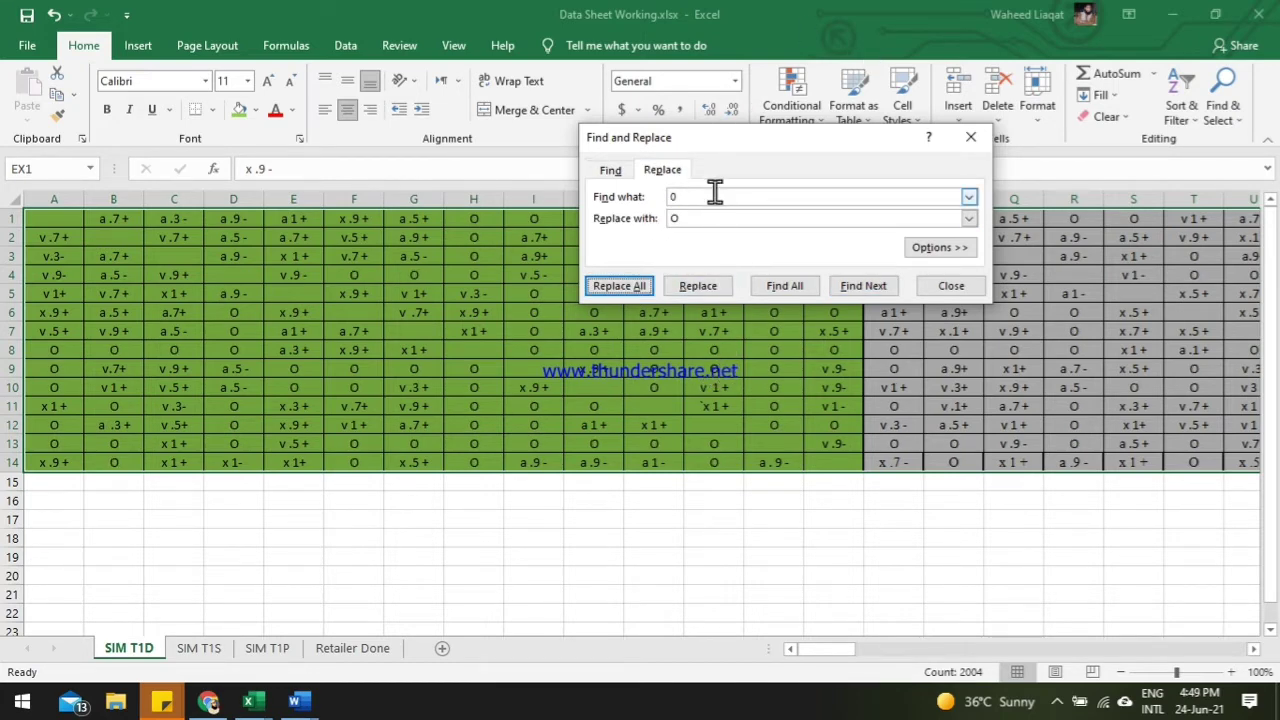
click(715, 197)
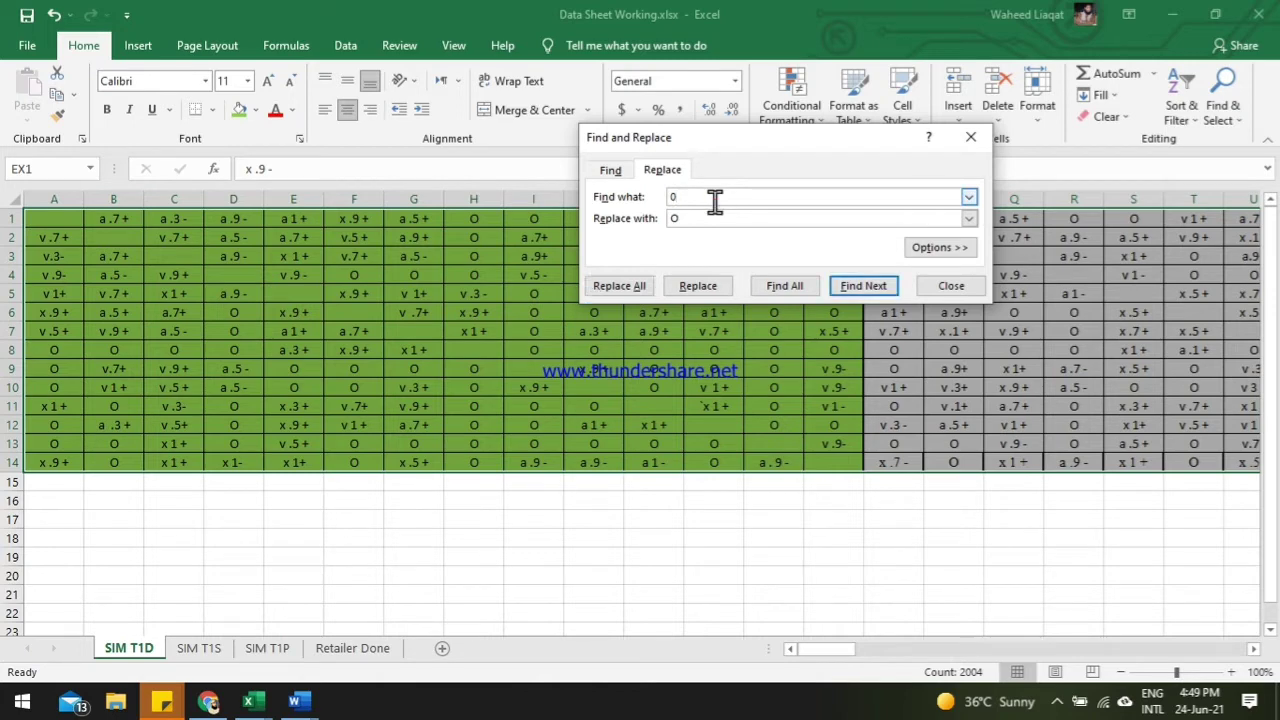
Step: Remove every plus sign from the selected data range on SIM T1D by replacing it with nothing
key(BackSpace)
text(+)
click(695, 219)
key(BackSpace)
click(620, 286)
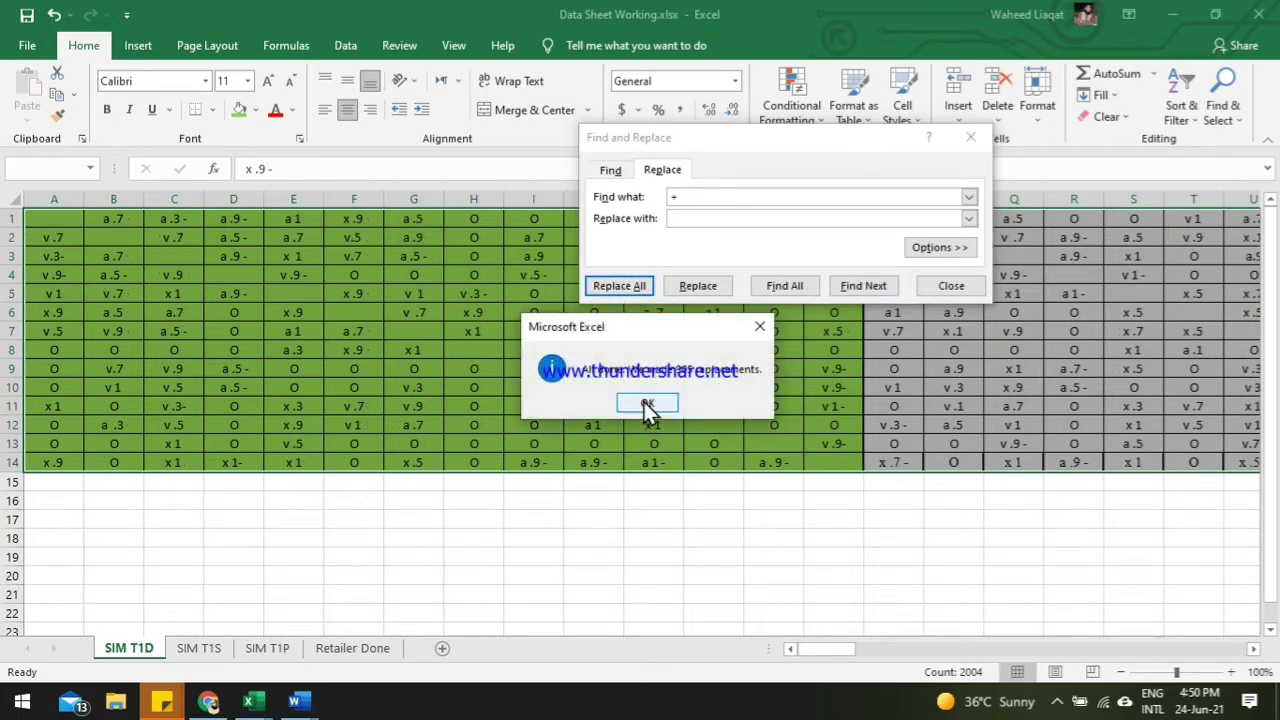
click(646, 403)
Step: Remove every minus sign from the selected data on SIM T1D and close Find and Replace
double_click(718, 196)
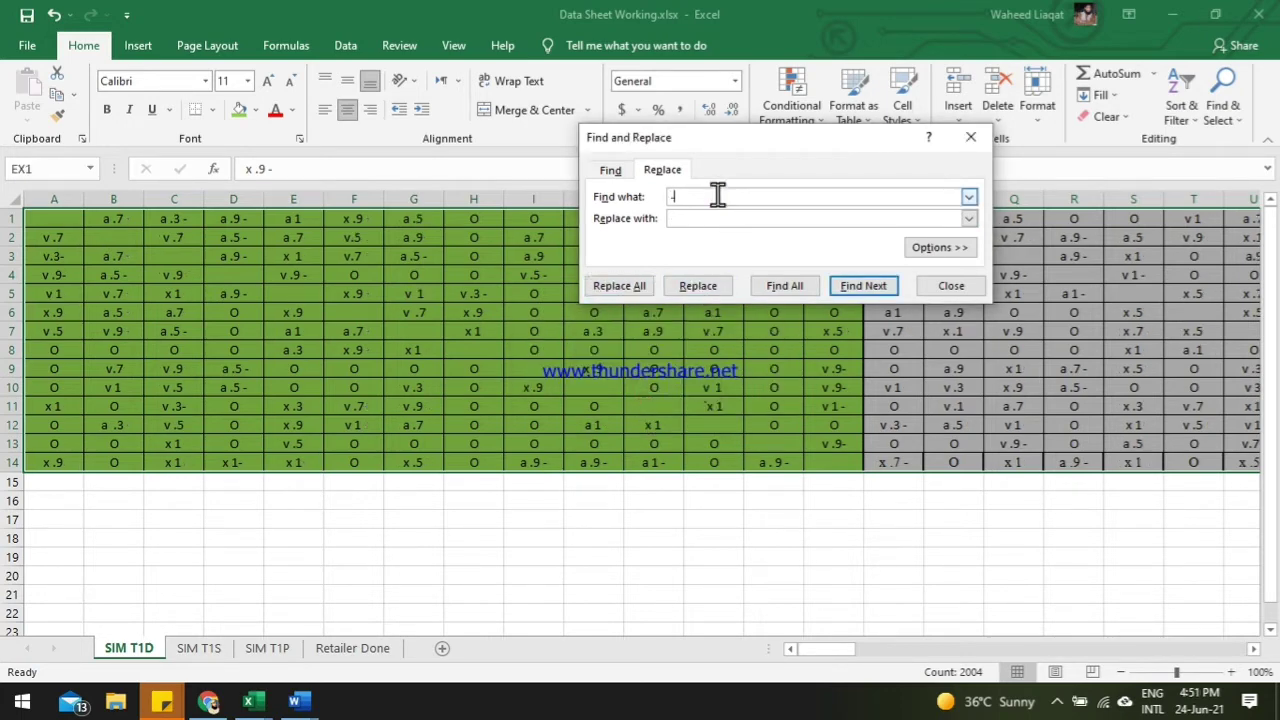
text(-)
click(606, 288)
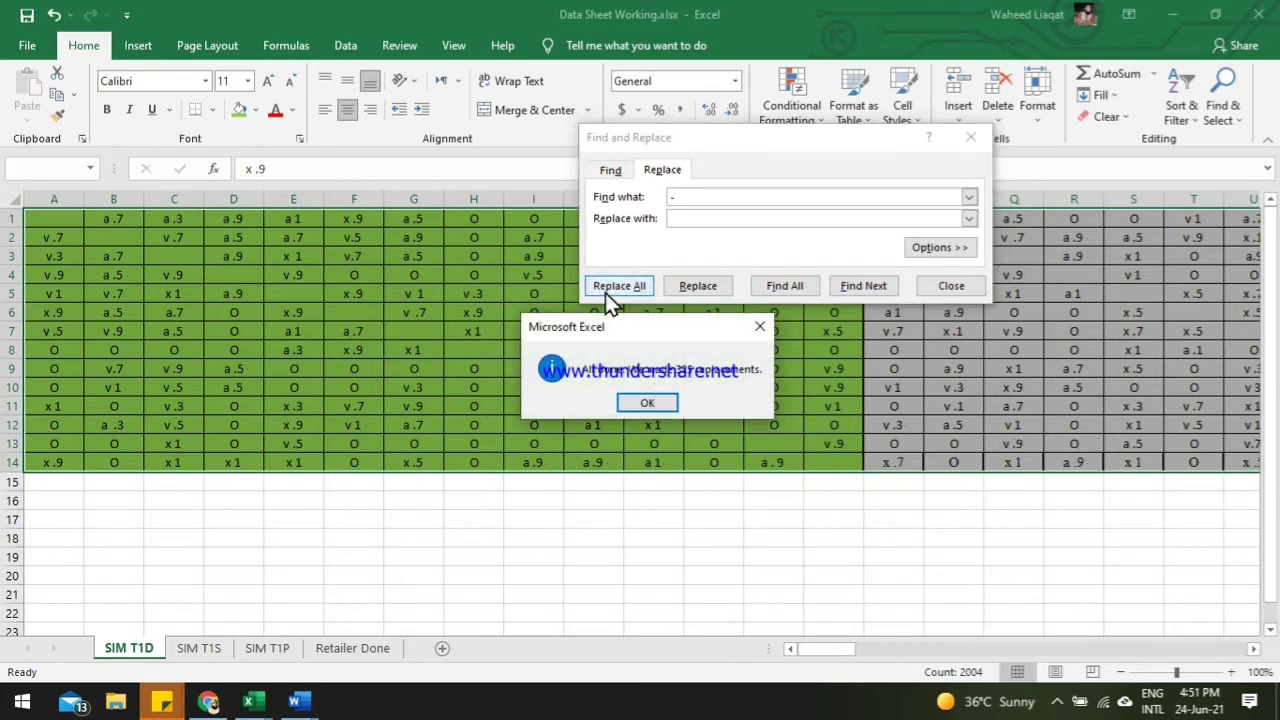
click(638, 405)
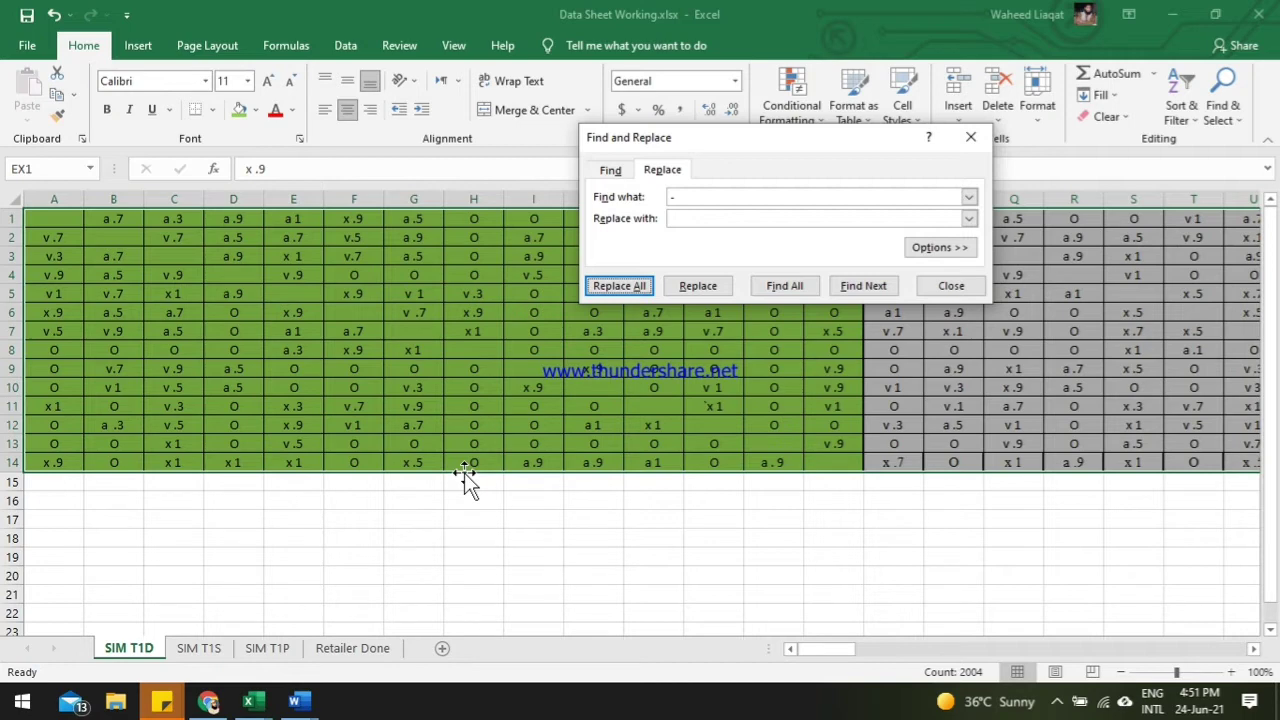
click(971, 140)
Step: Copy the cleaned data range from SIM T1D and paste it over the SIM T1S sheet starting at cell A1
right_click(299, 262)
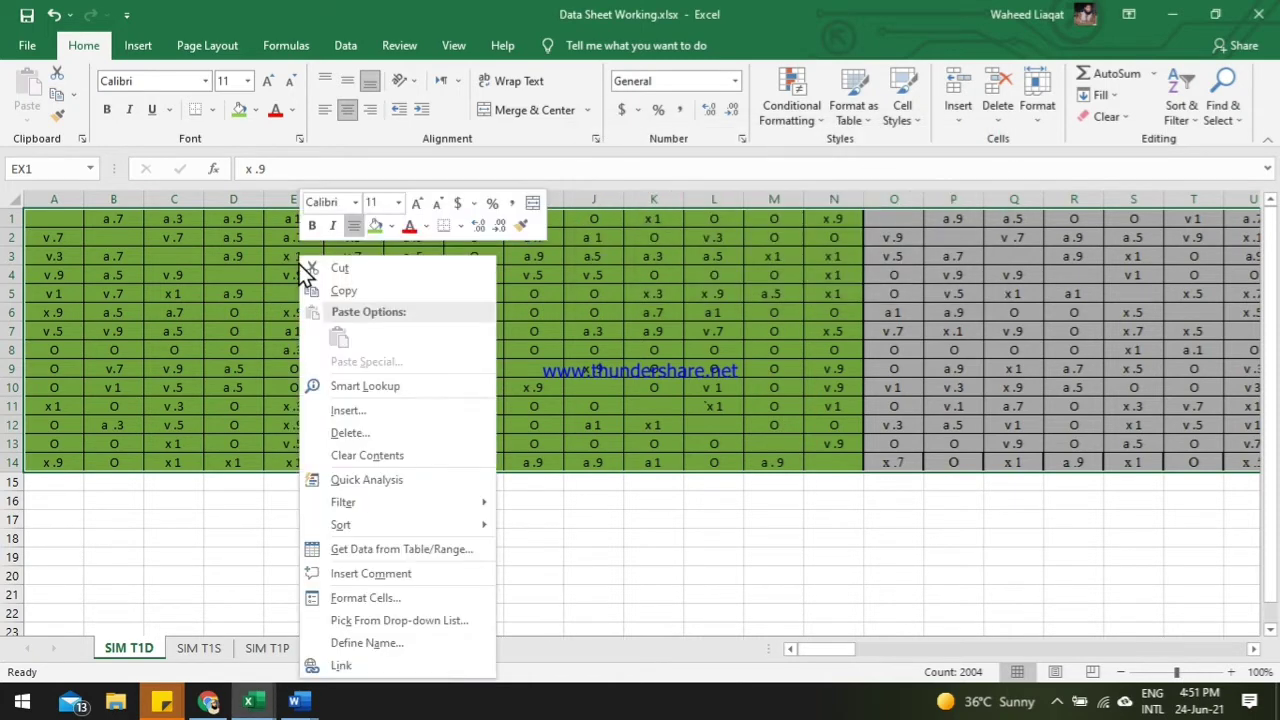
click(343, 290)
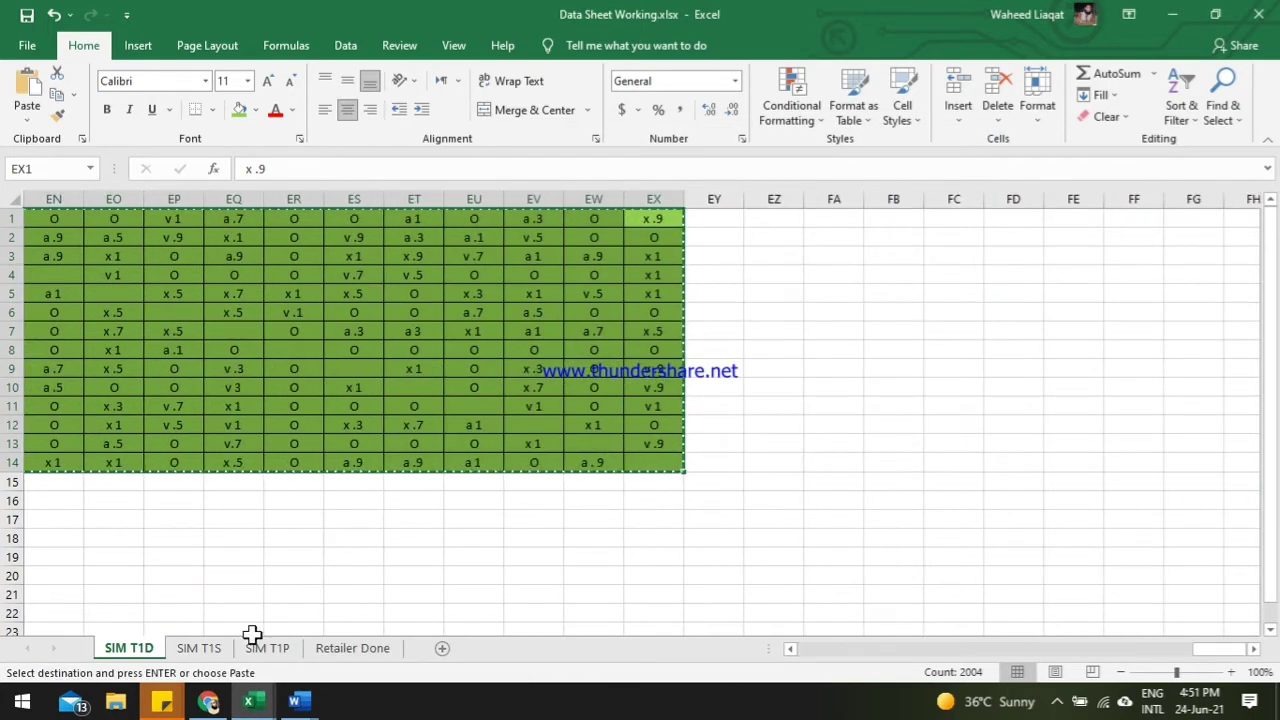
click(203, 652)
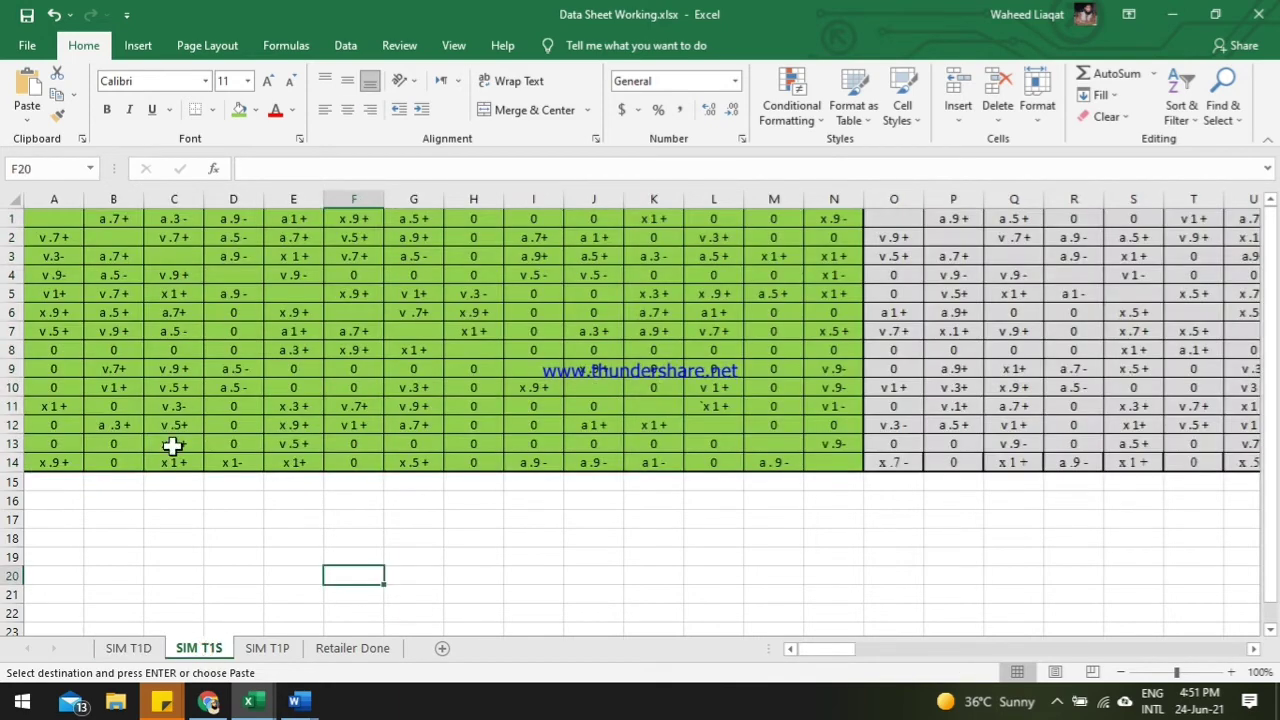
click(52, 218)
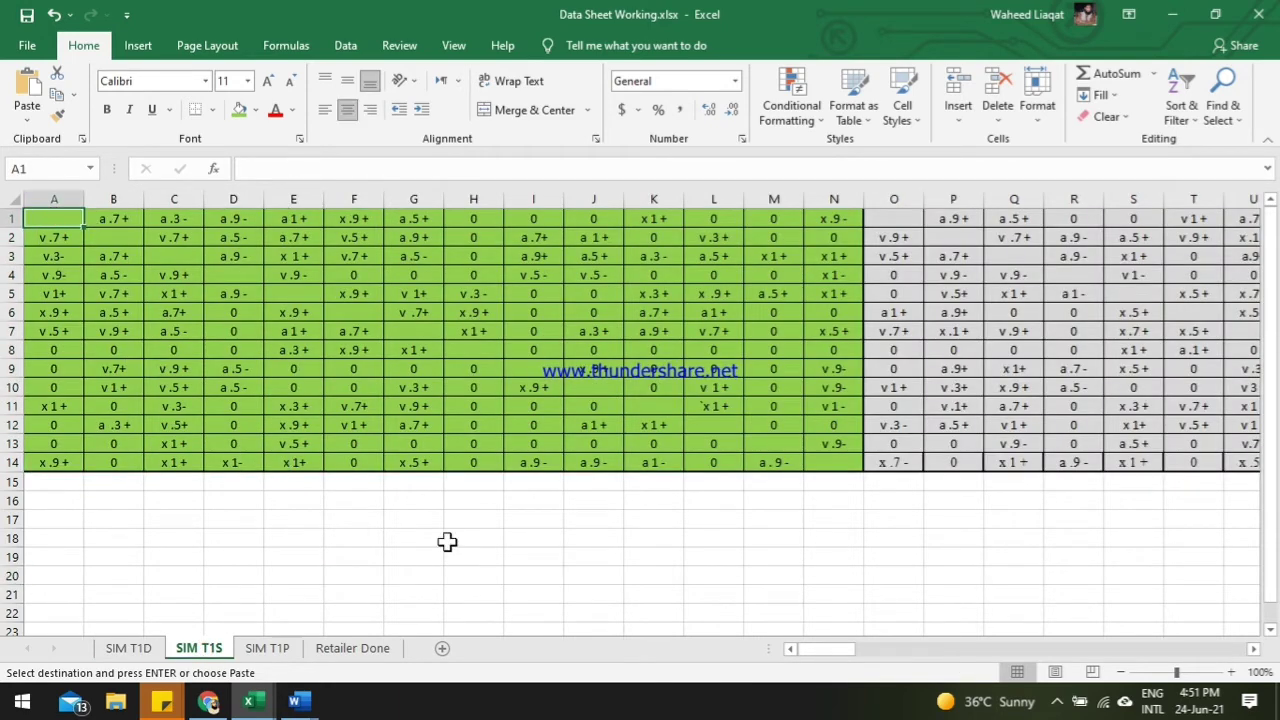
key(ctrl+v)
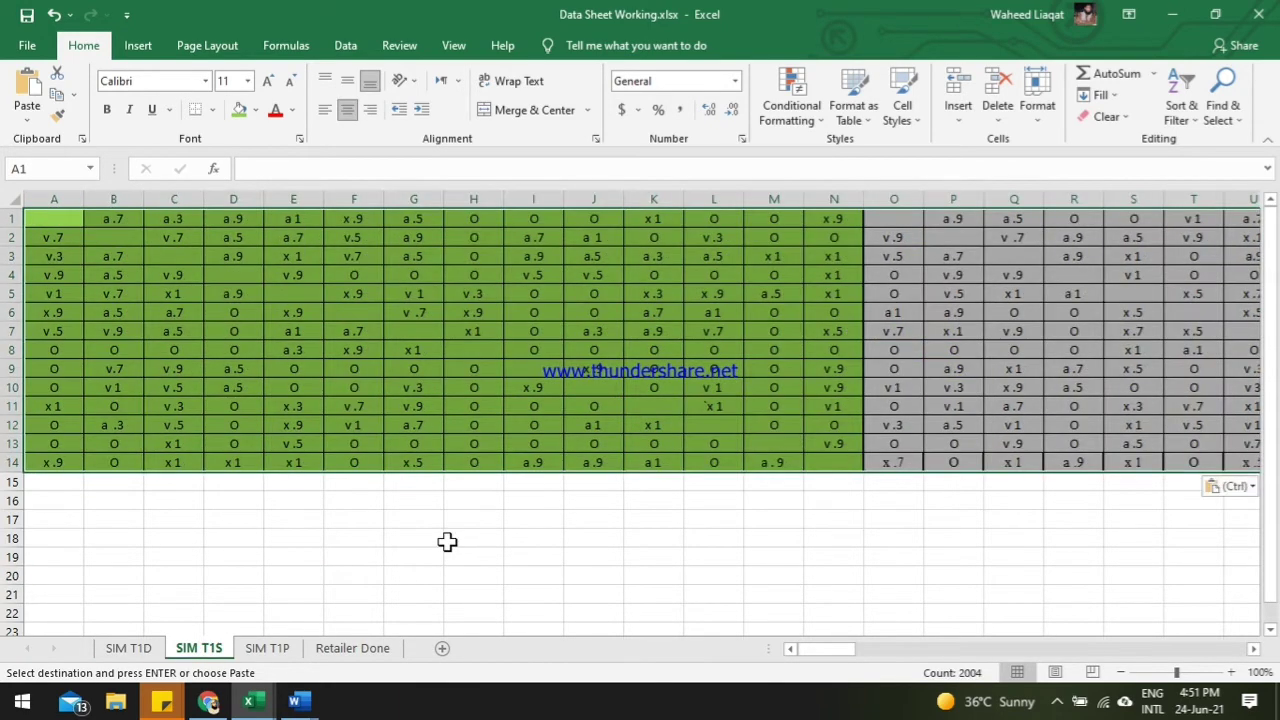
Step: Return to SIM T1D and replace every 1 in the selected data range with nothing
click(142, 652)
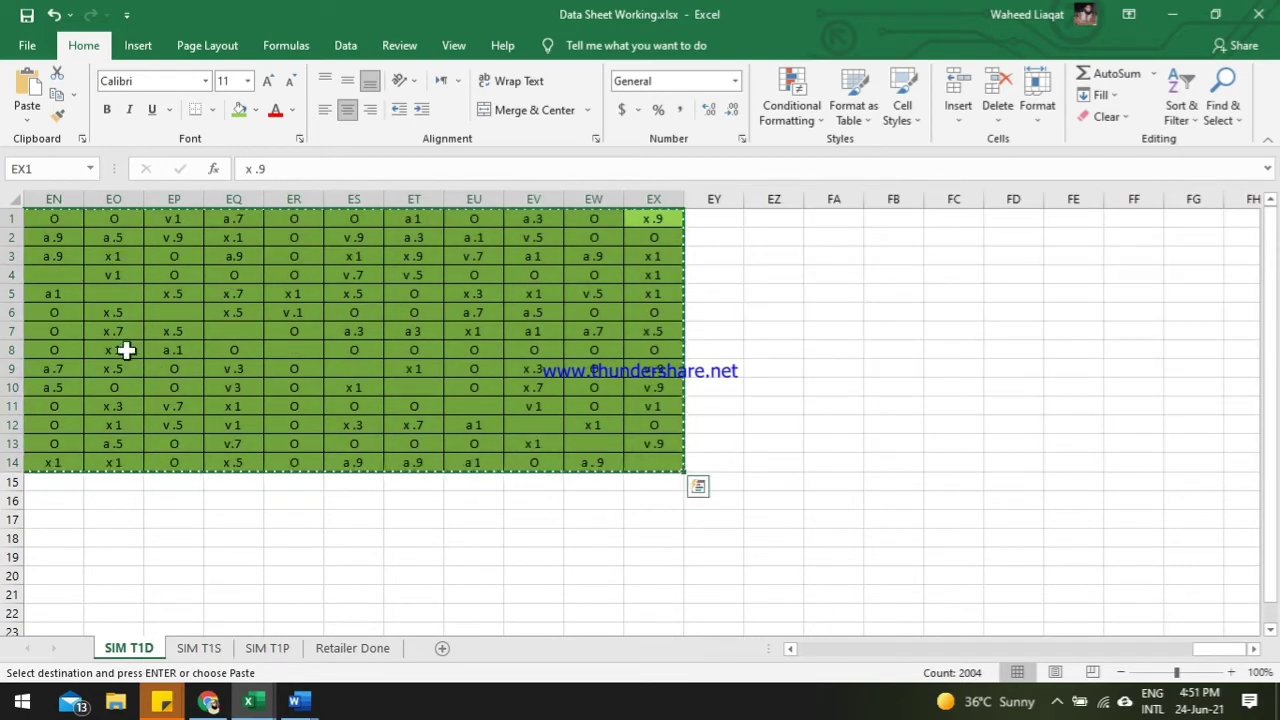
drag(1205, 649, 807, 675)
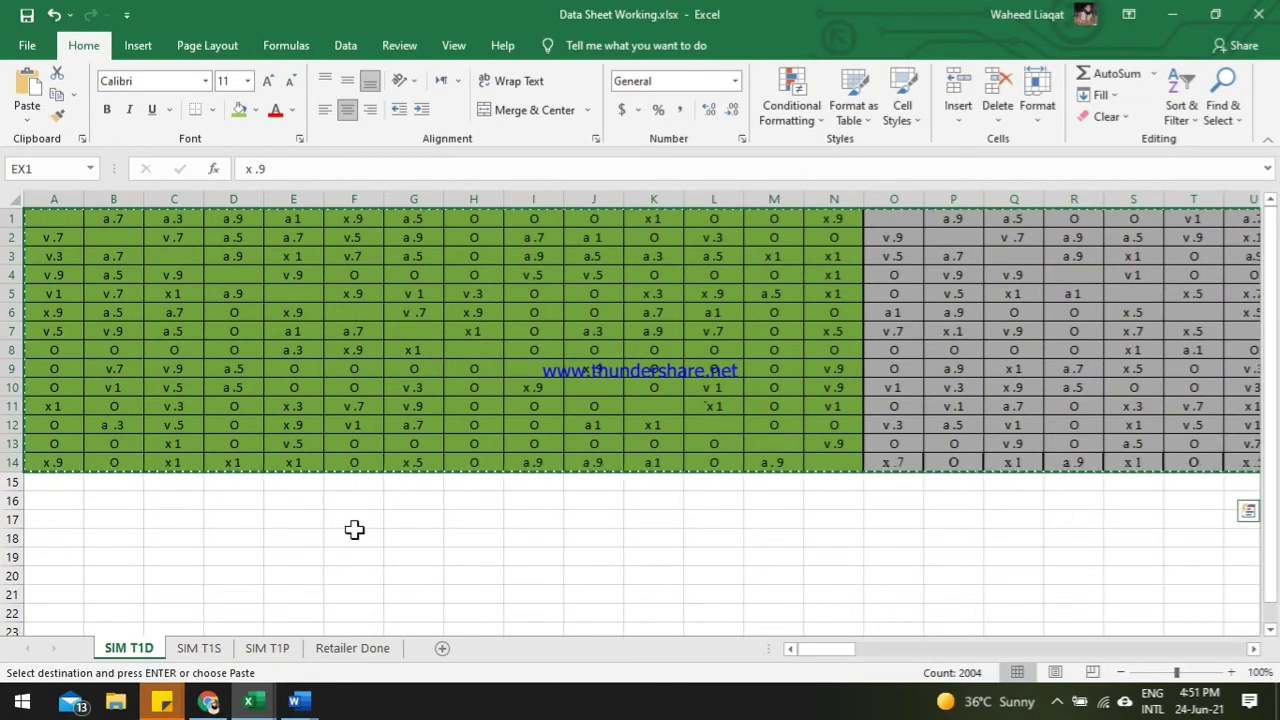
right_click(297, 273)
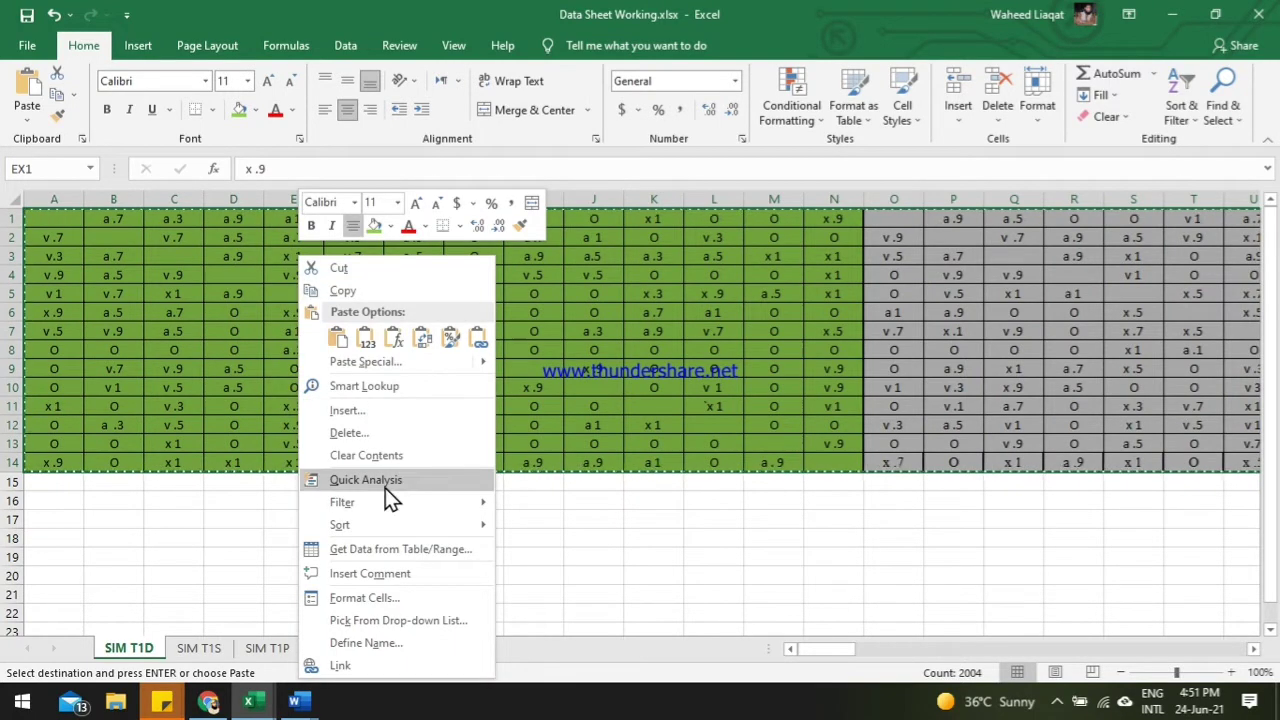
key(Escape)
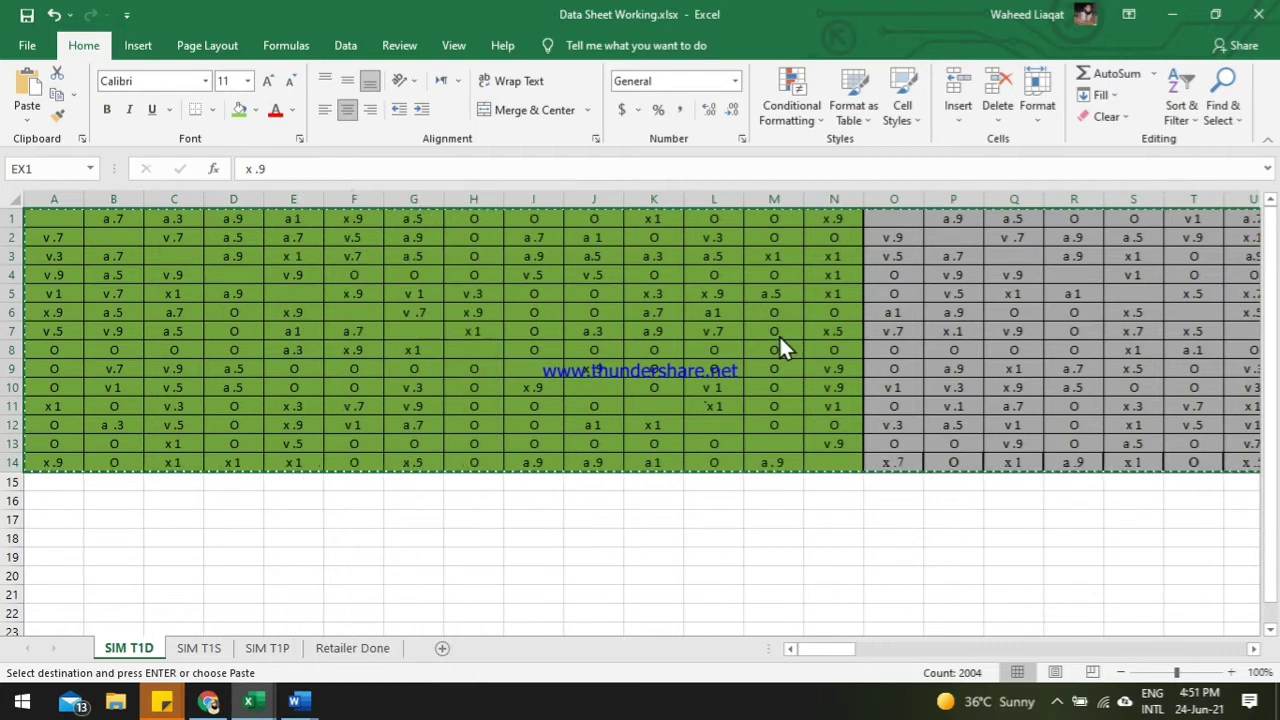
key(ctrl+f)
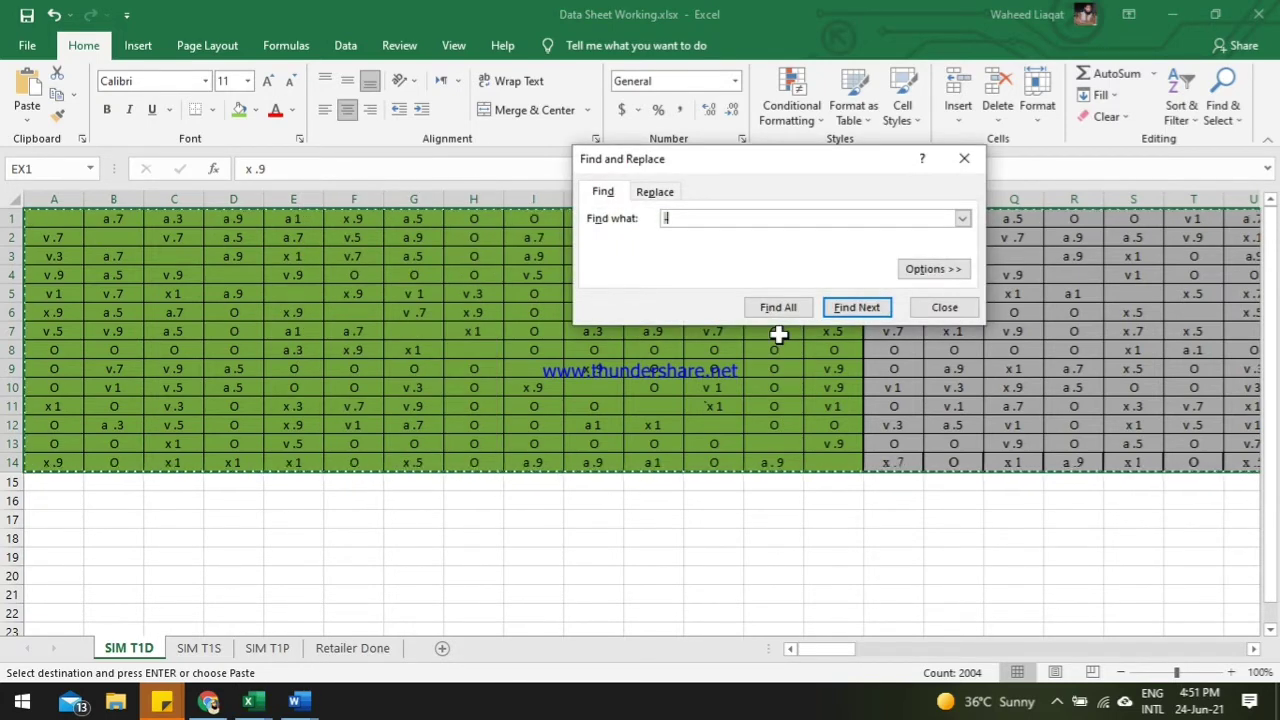
click(662, 191)
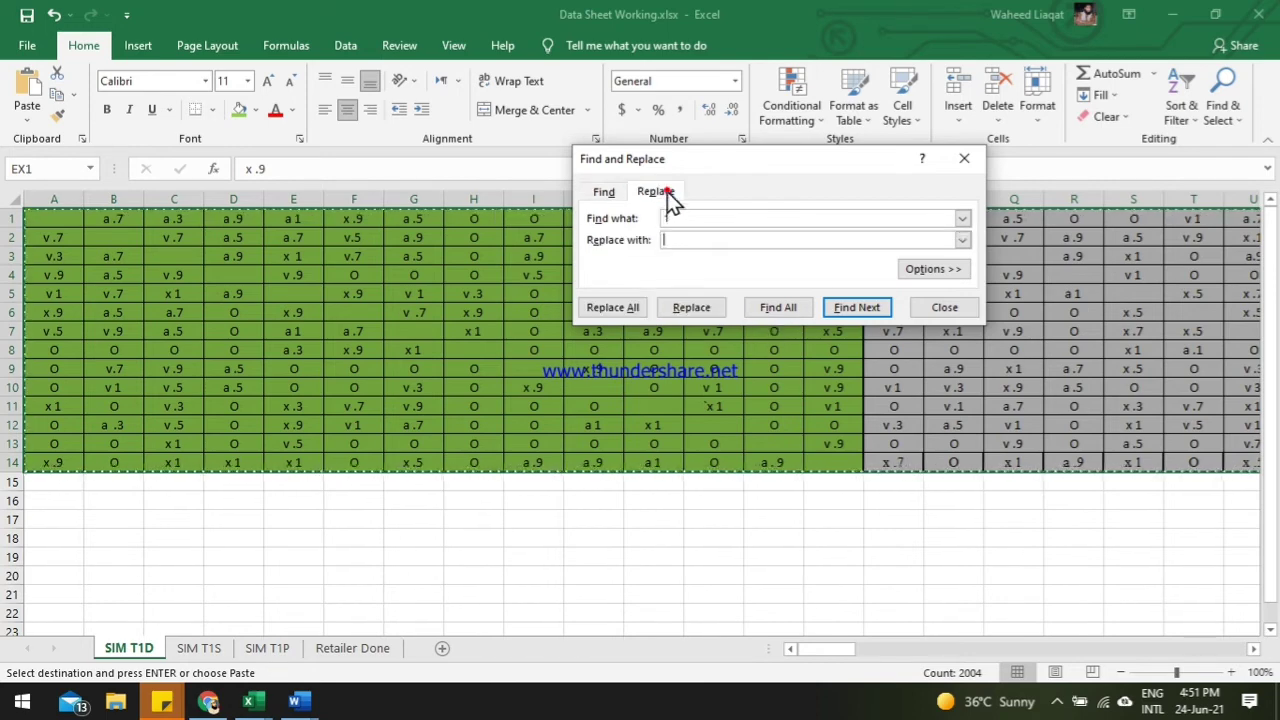
click(618, 308)
click(630, 401)
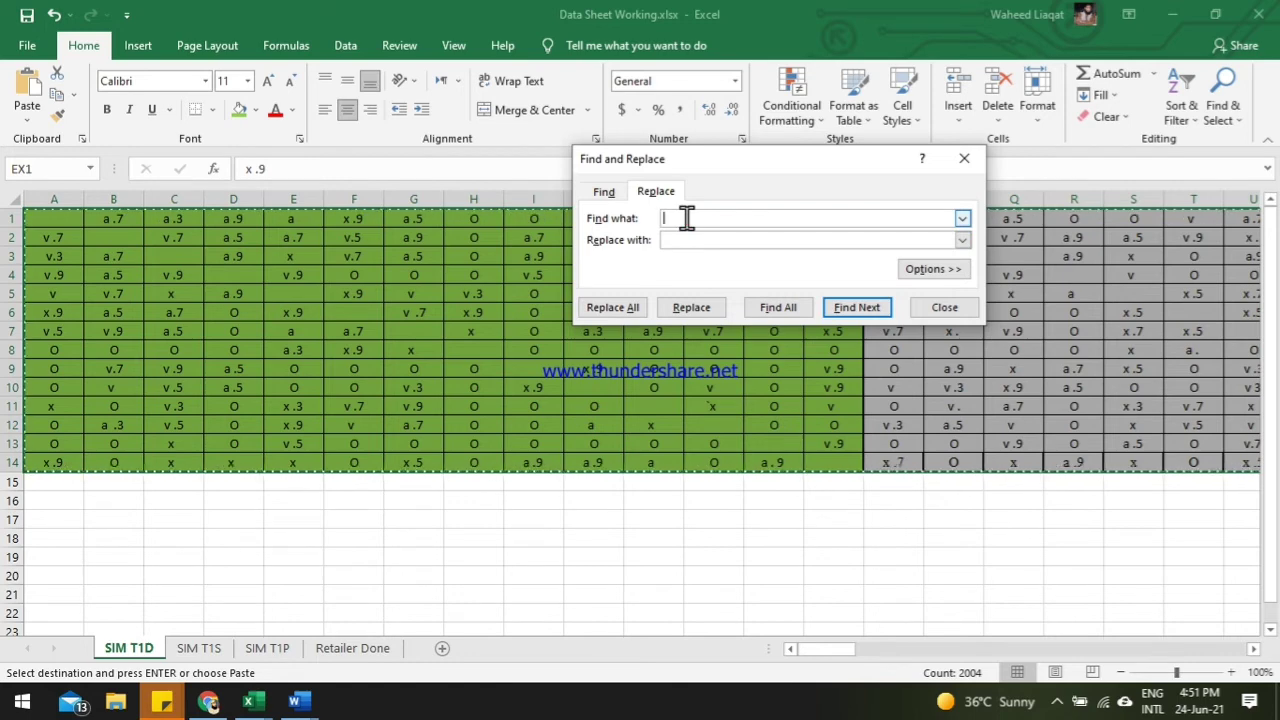
Step: Remove every .9 from the selected data, including the spaced variant ". 9"
click(613, 310)
click(629, 404)
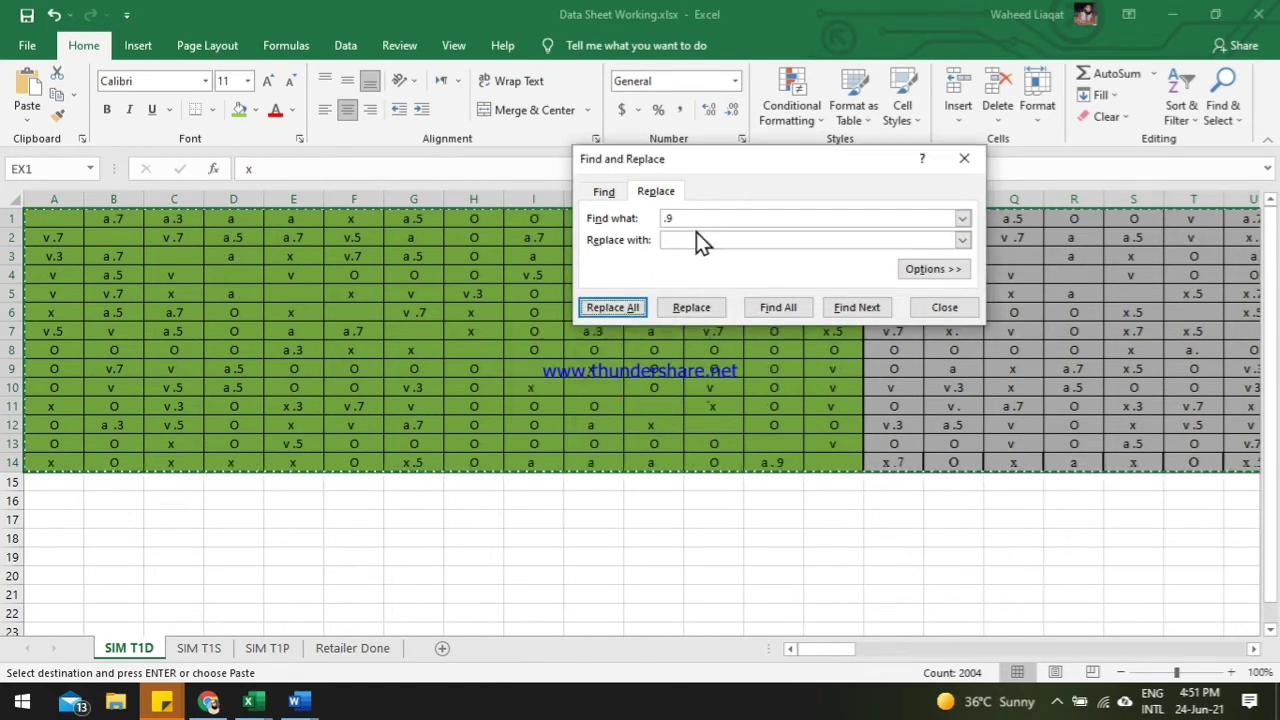
click(689, 220)
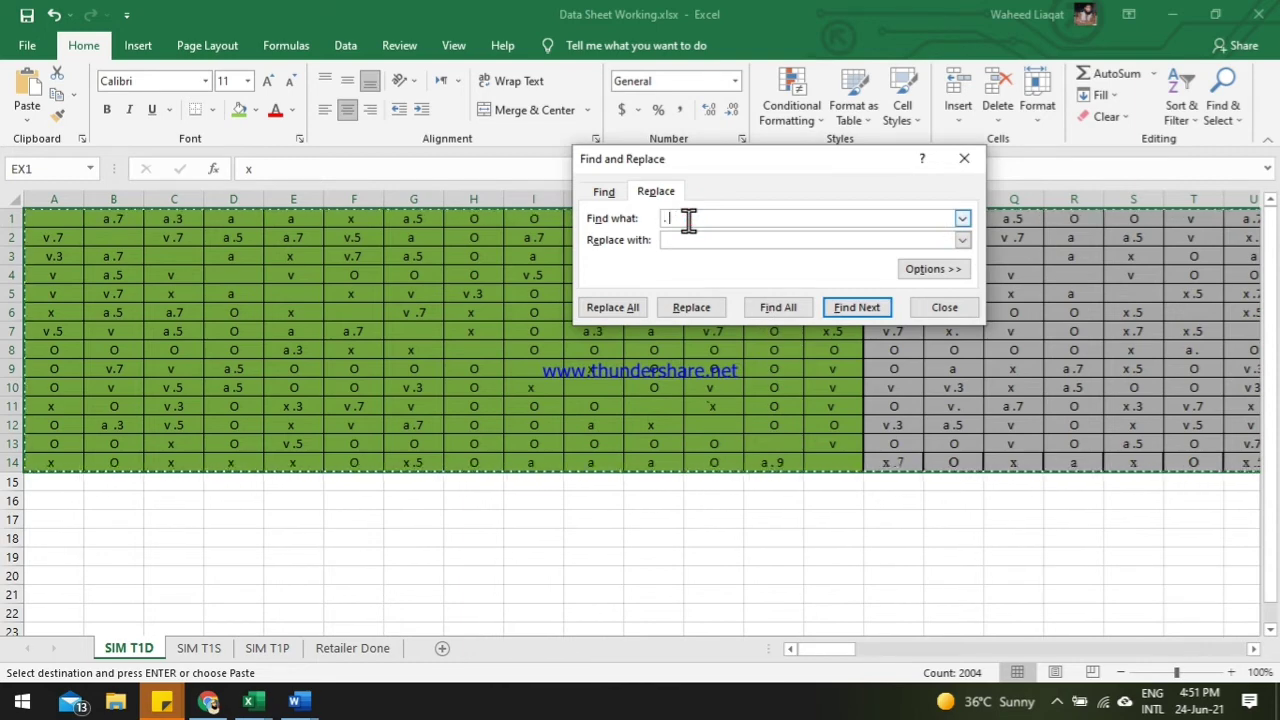
text(9)
click(625, 308)
click(647, 401)
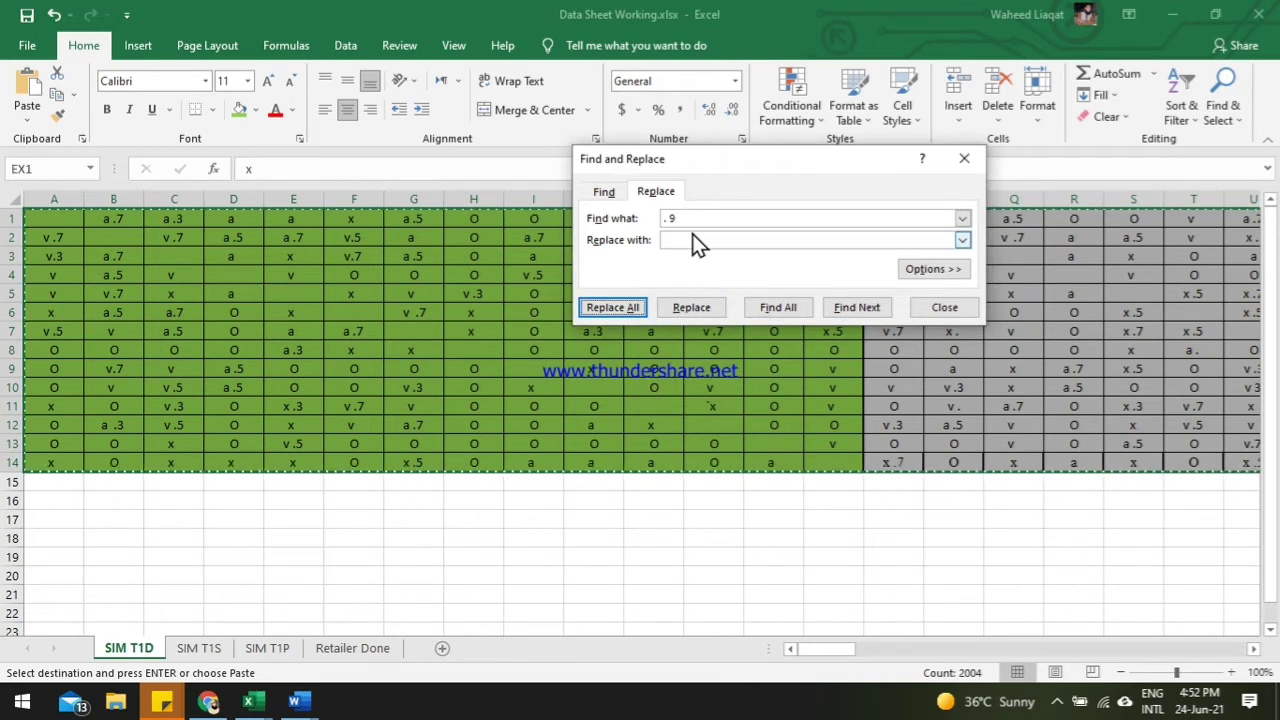
Step: Remove every .7 and every .5 from the selected data by replacing them with nothing
click(694, 220)
key(BackSpace)
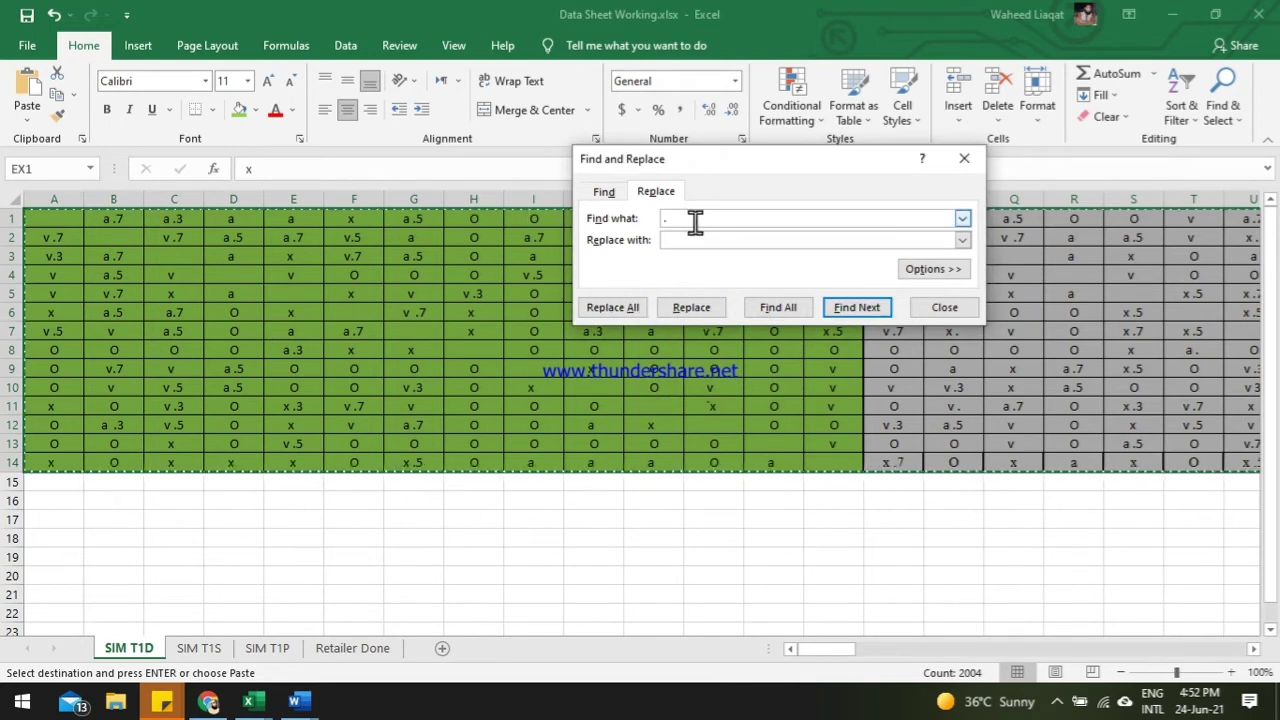
click(610, 308)
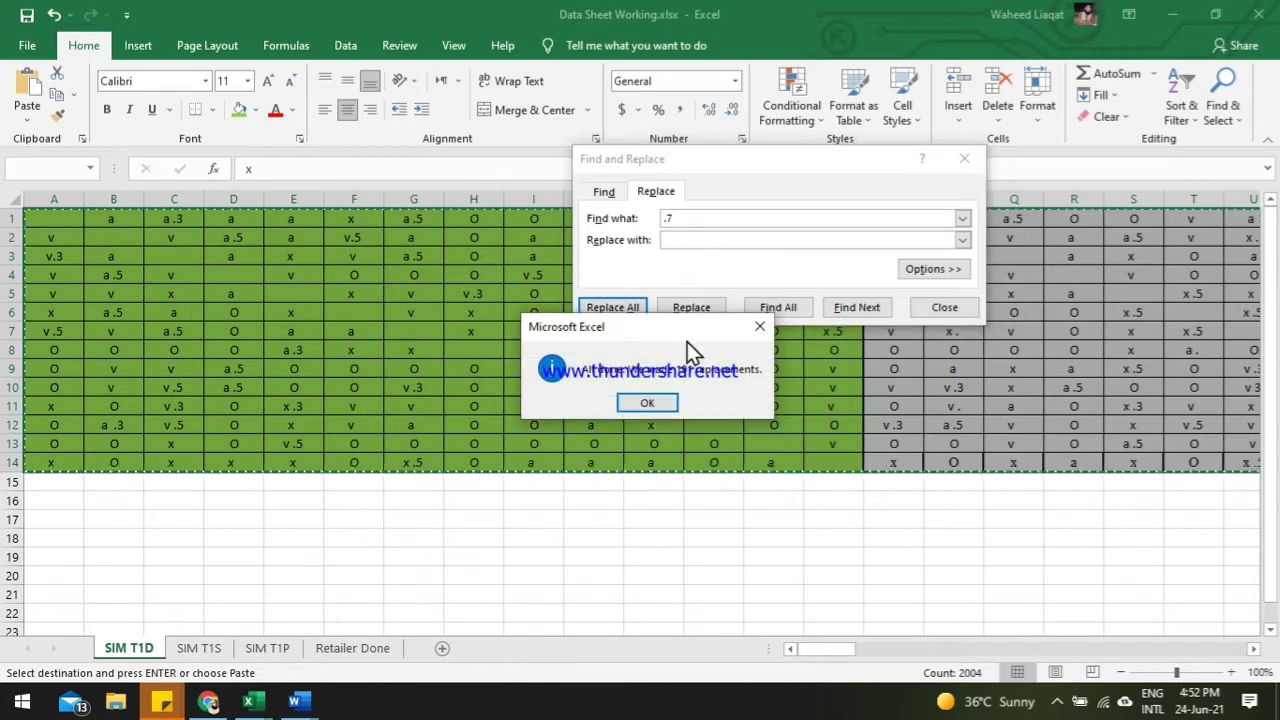
click(628, 405)
click(688, 218)
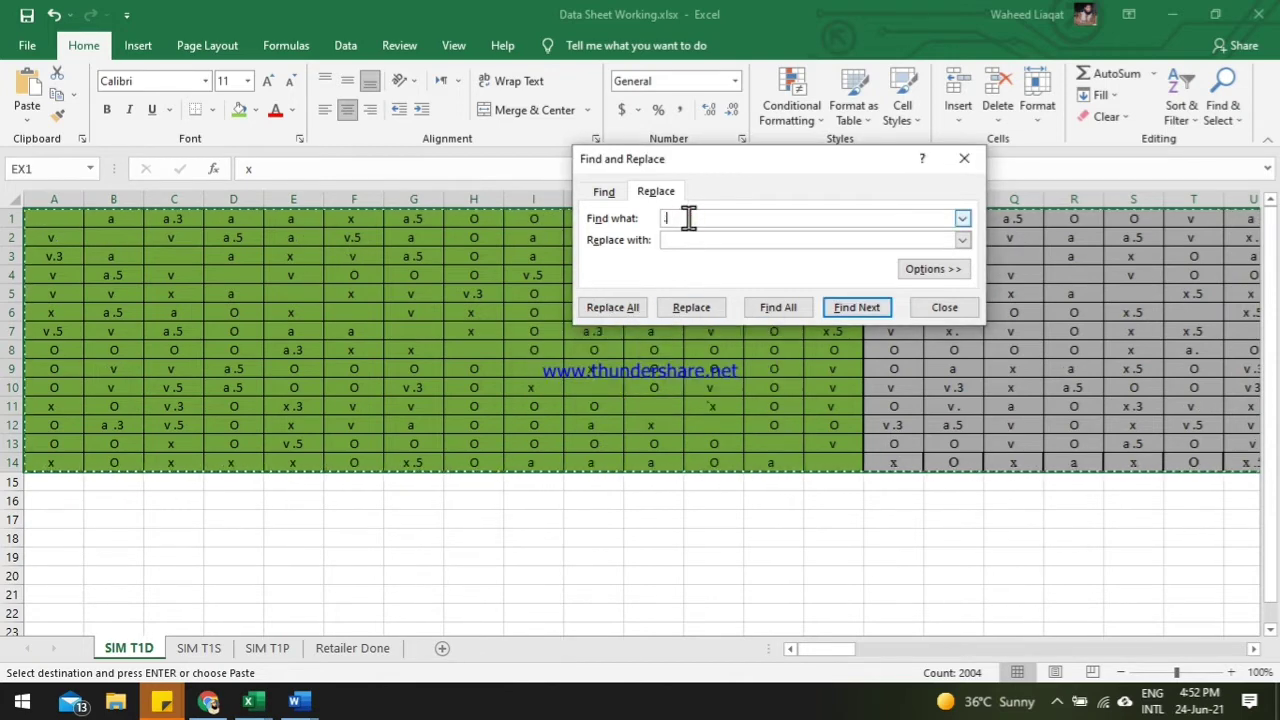
text(5)
click(611, 308)
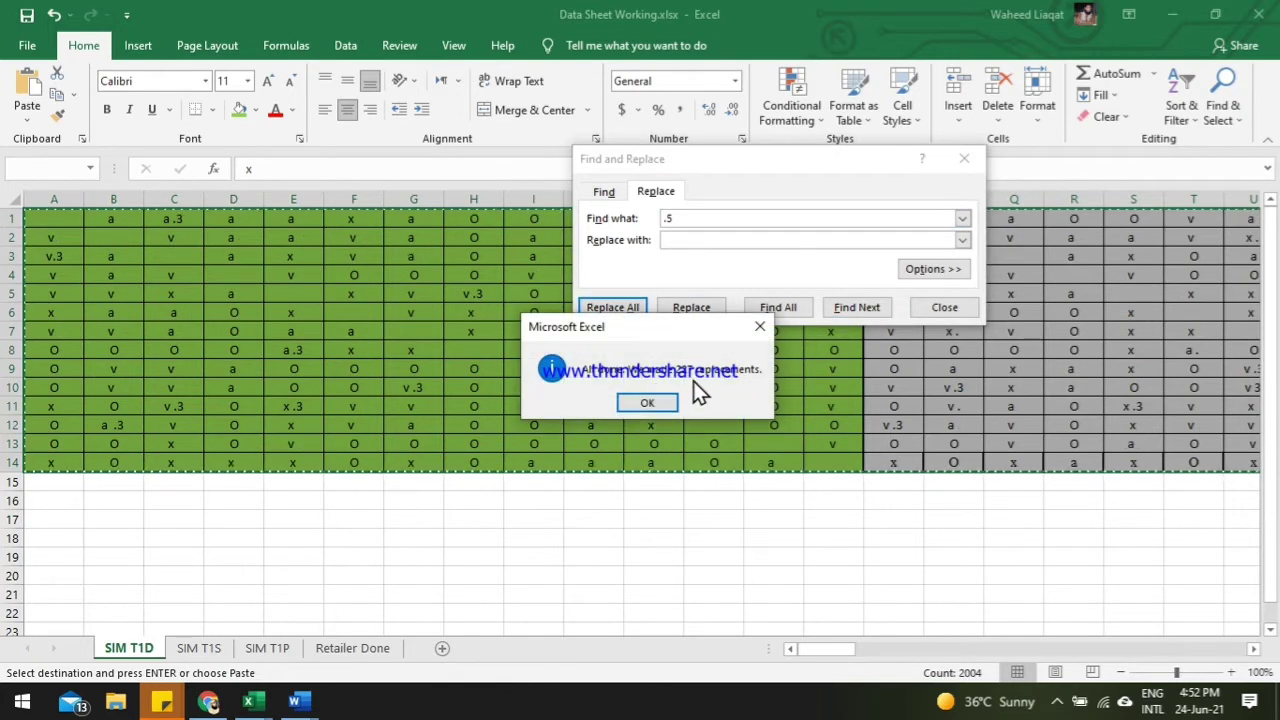
click(647, 402)
Step: Replace every .3 and every .1 in the selected data with nothing
click(694, 218)
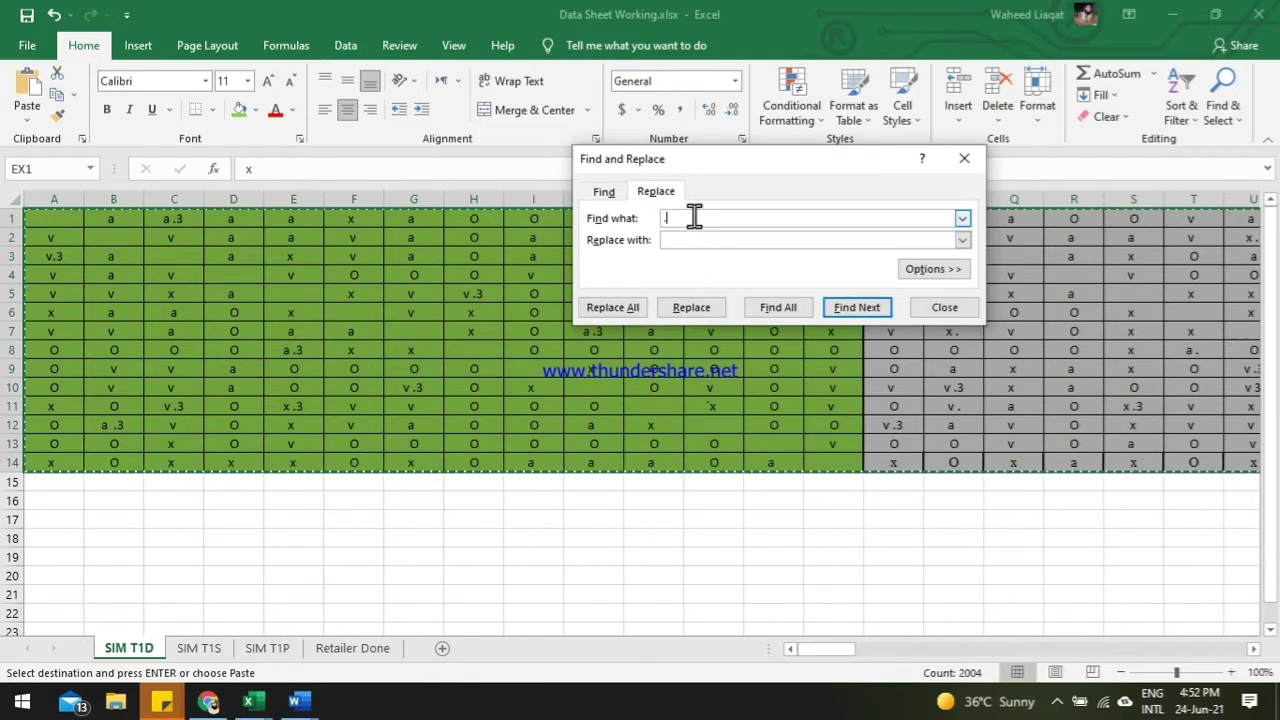
text(3)
click(613, 308)
click(650, 401)
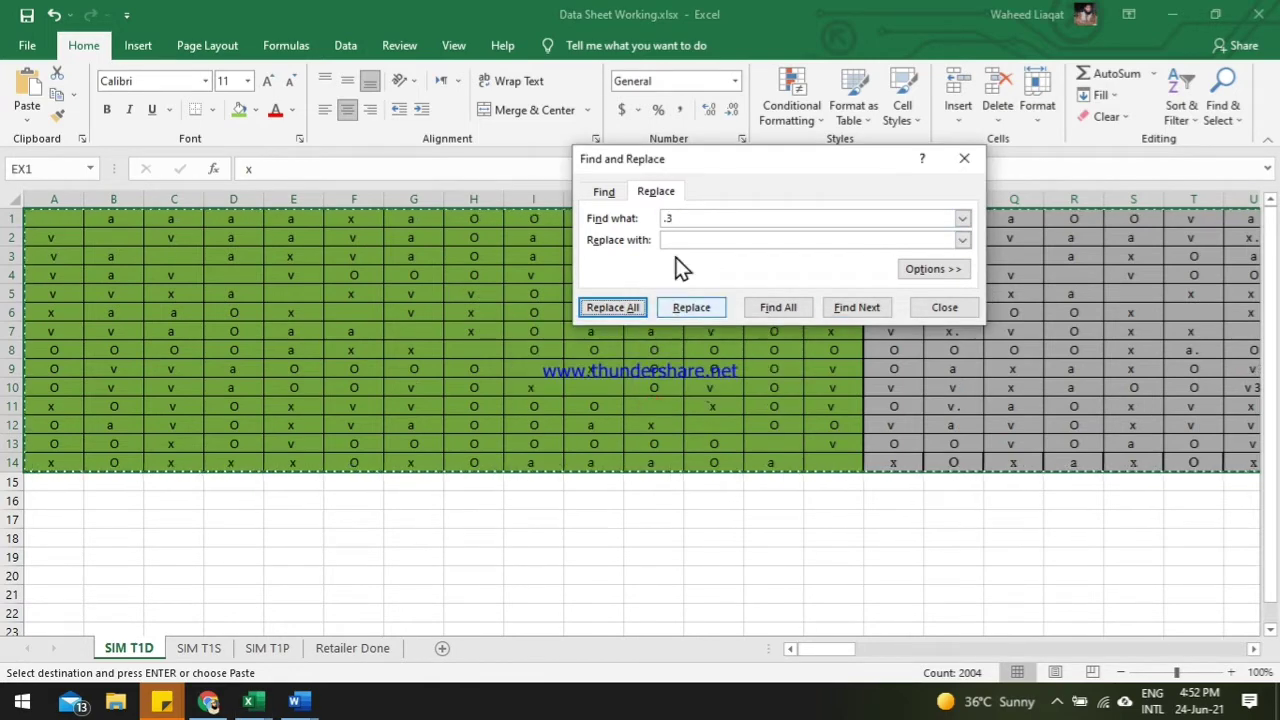
double_click(688, 220)
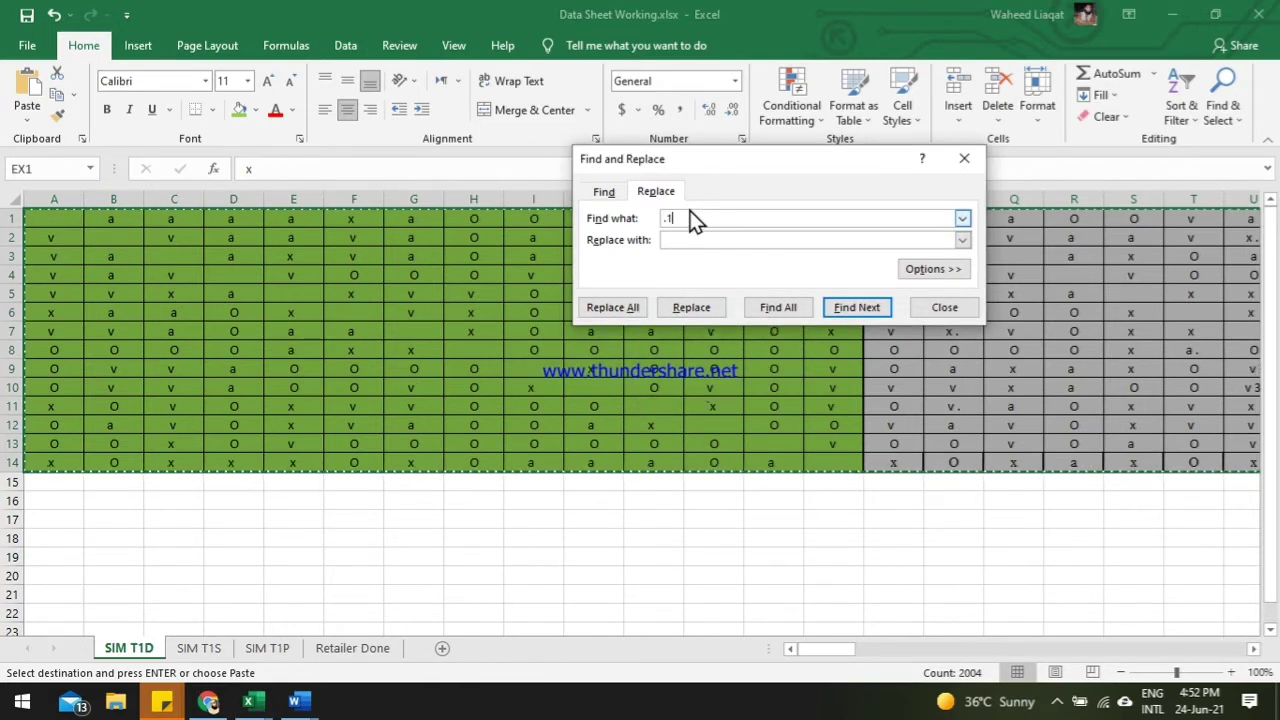
text(1)
click(612, 308)
click(624, 403)
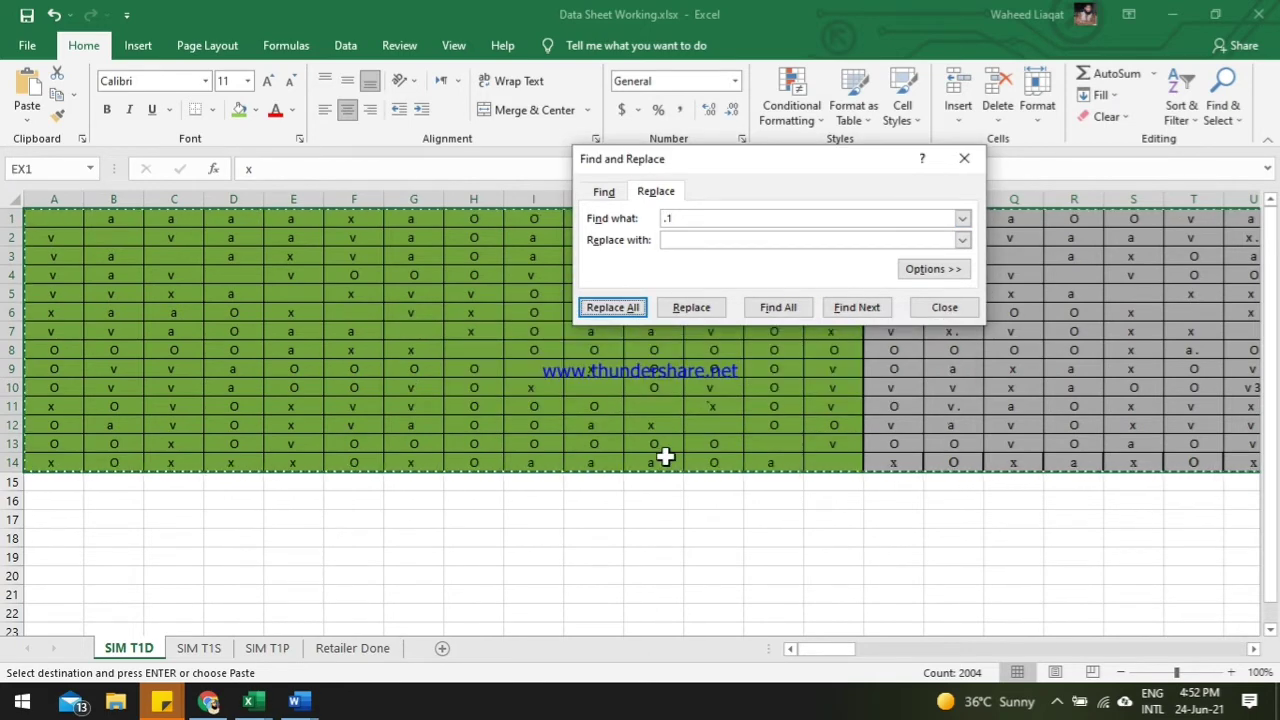
Step: Remove all leftover decimal points from the selected data and close Find and Replace
click(693, 220)
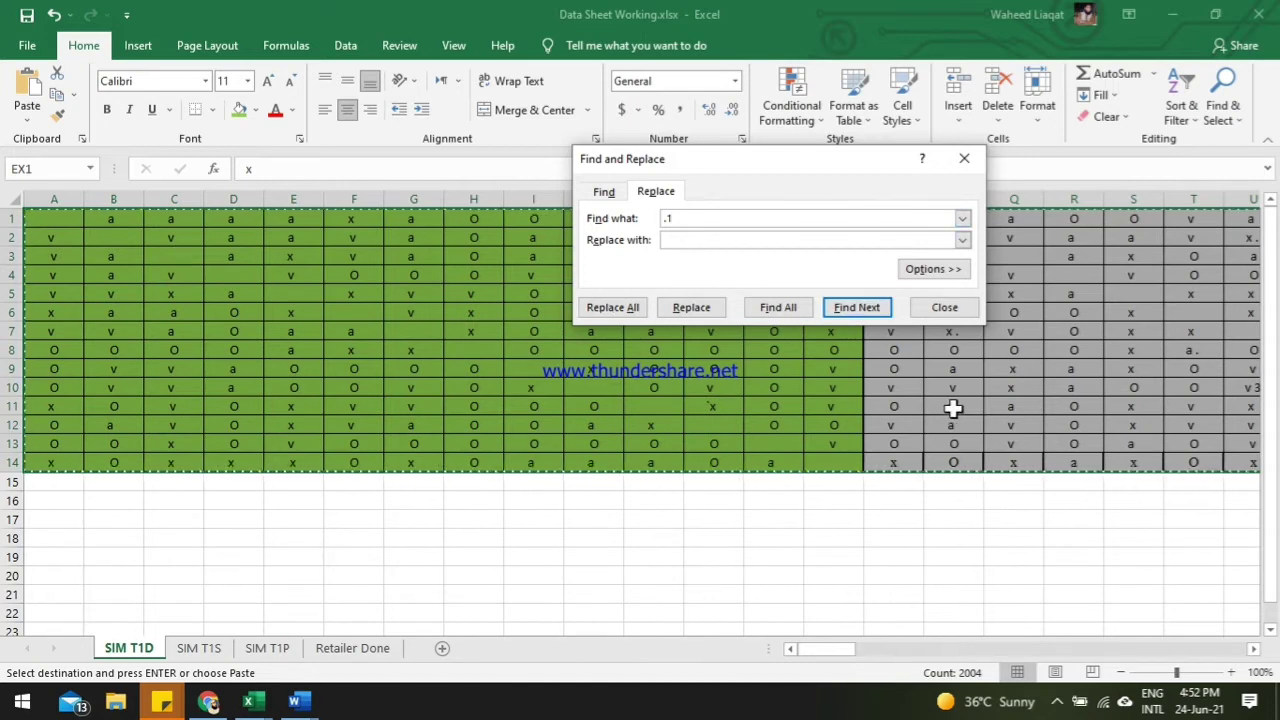
key(BackSpace)
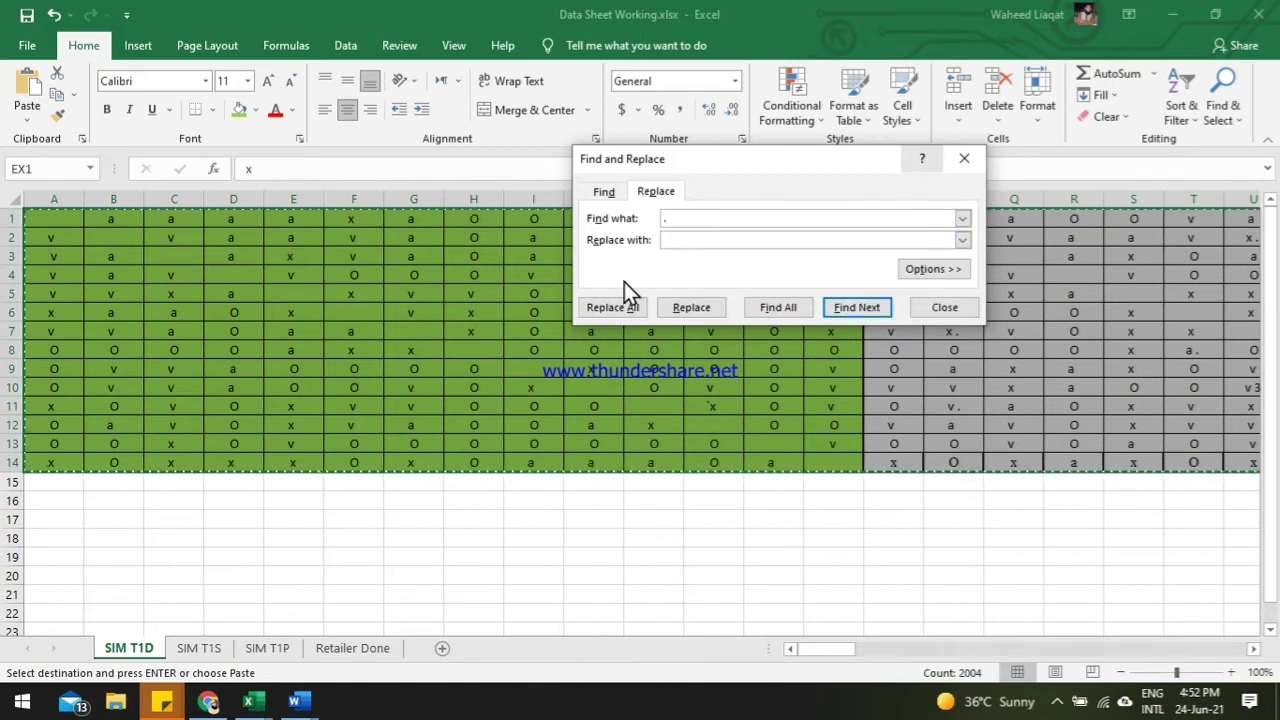
click(617, 308)
click(646, 404)
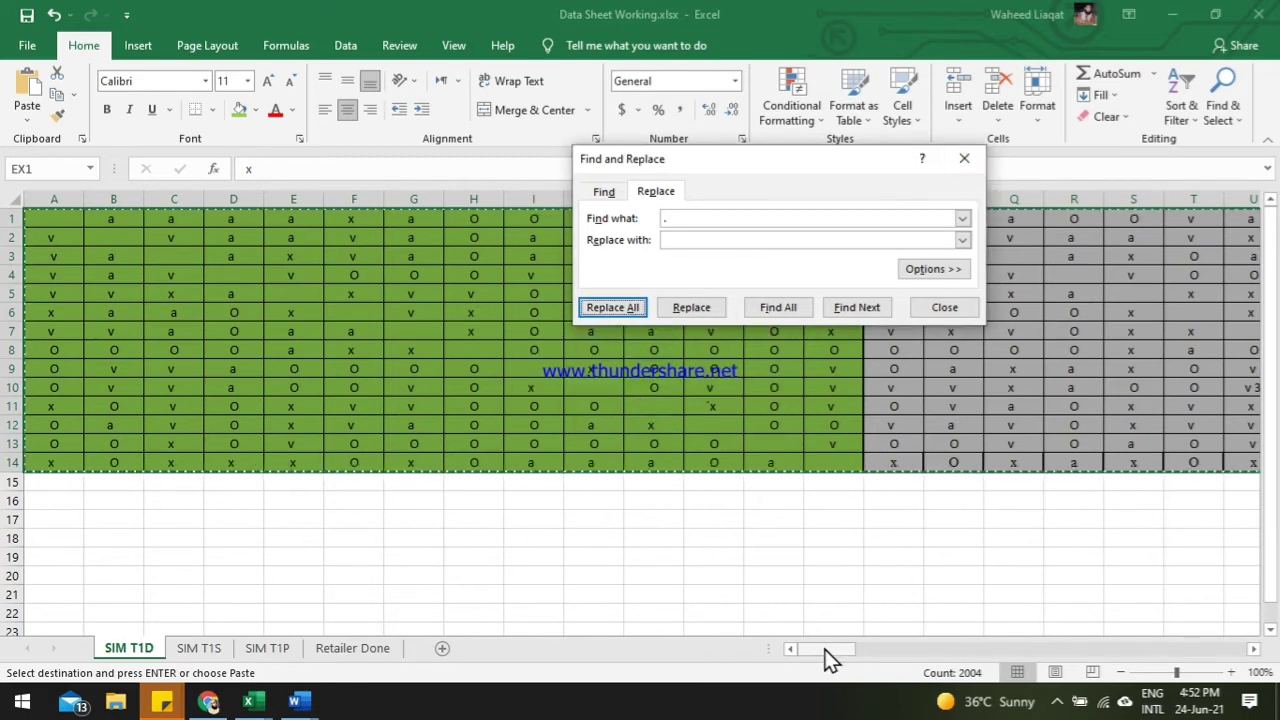
click(965, 159)
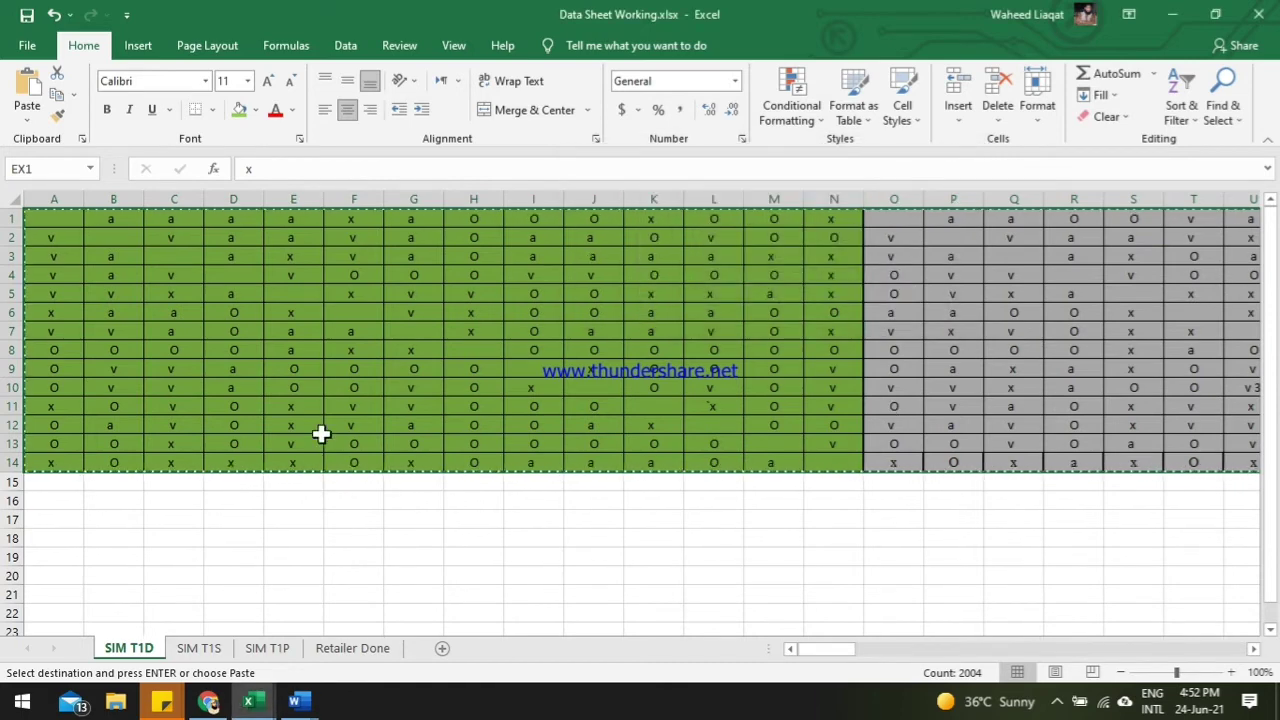
Step: Check the matrices up to column AK for leftover digits and try to replace every remaining 1 with nothing
drag(842, 651, 879, 650)
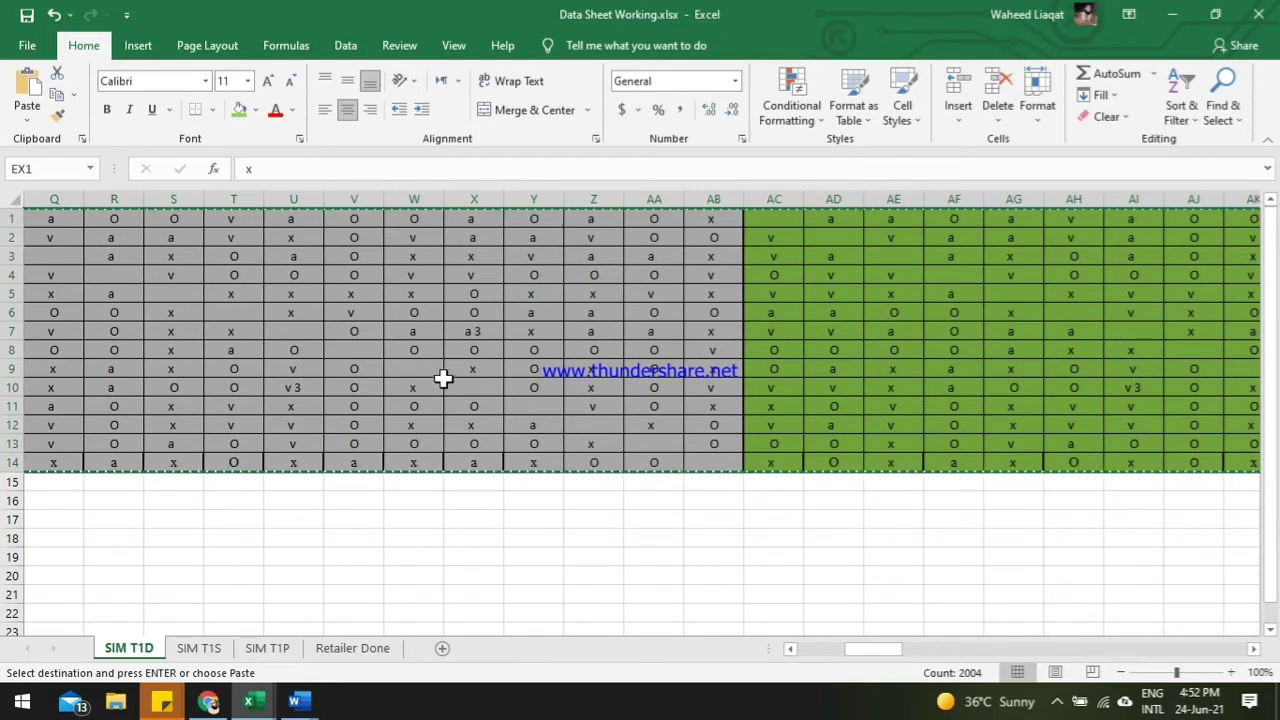
drag(877, 652, 563, 686)
key(ctrl+f)
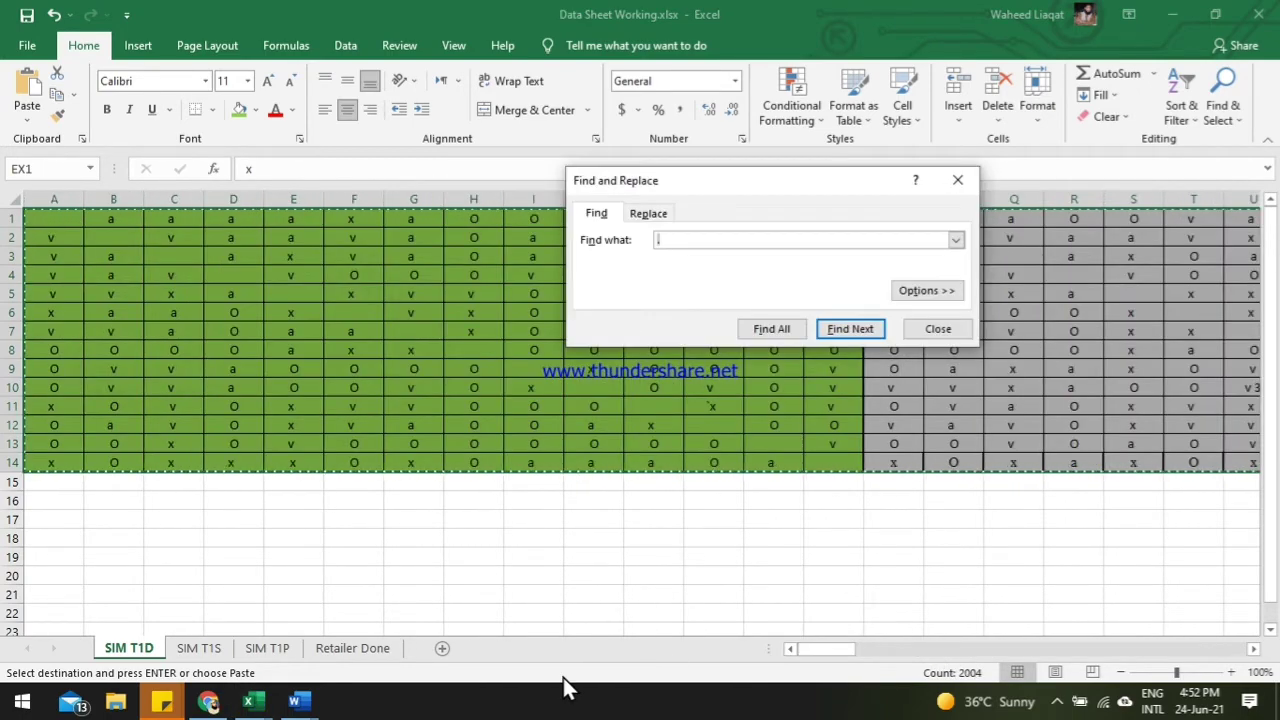
text(1)
click(648, 213)
click(606, 329)
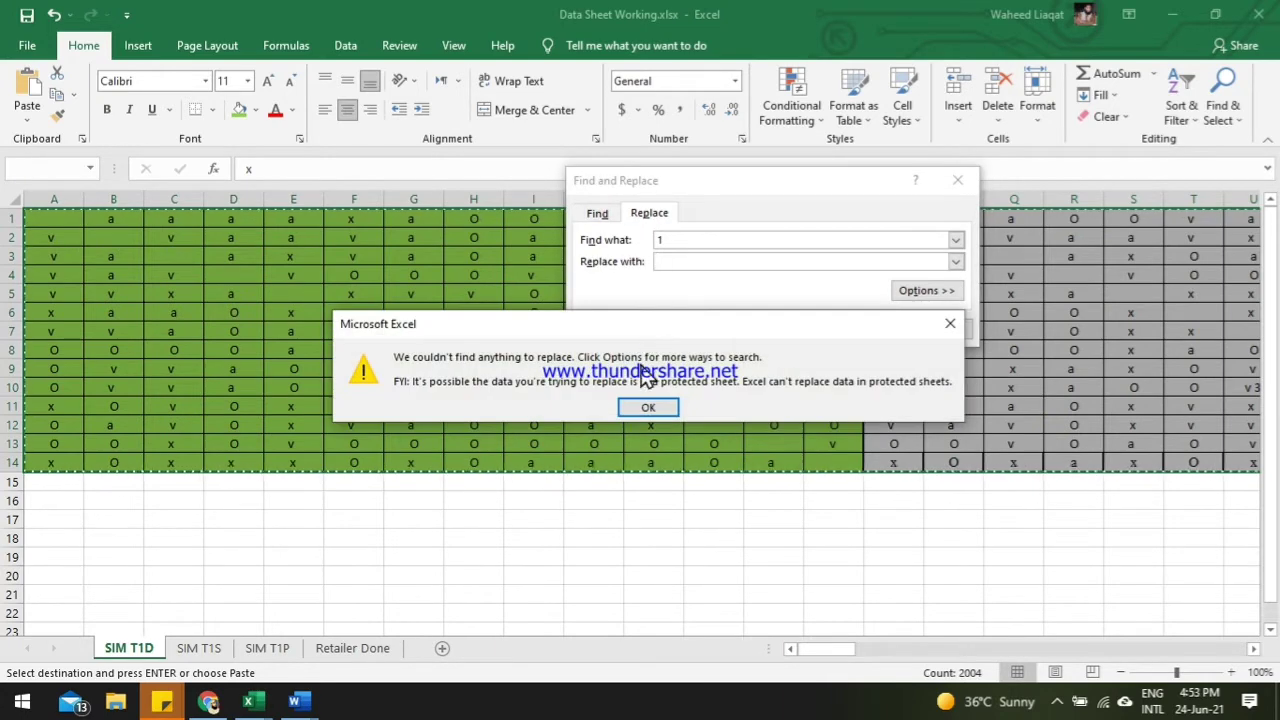
click(648, 410)
click(680, 240)
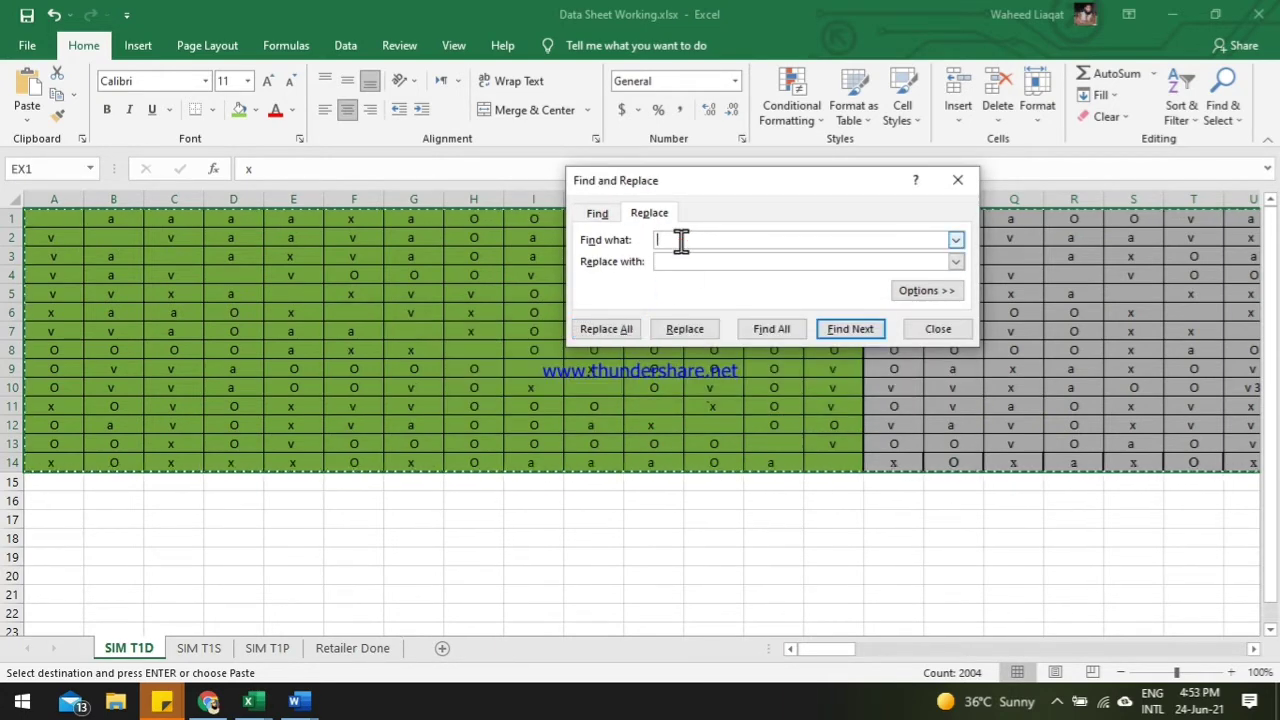
Step: Replace every 3 and every 5 in the selected data with nothing
click(606, 329)
click(648, 405)
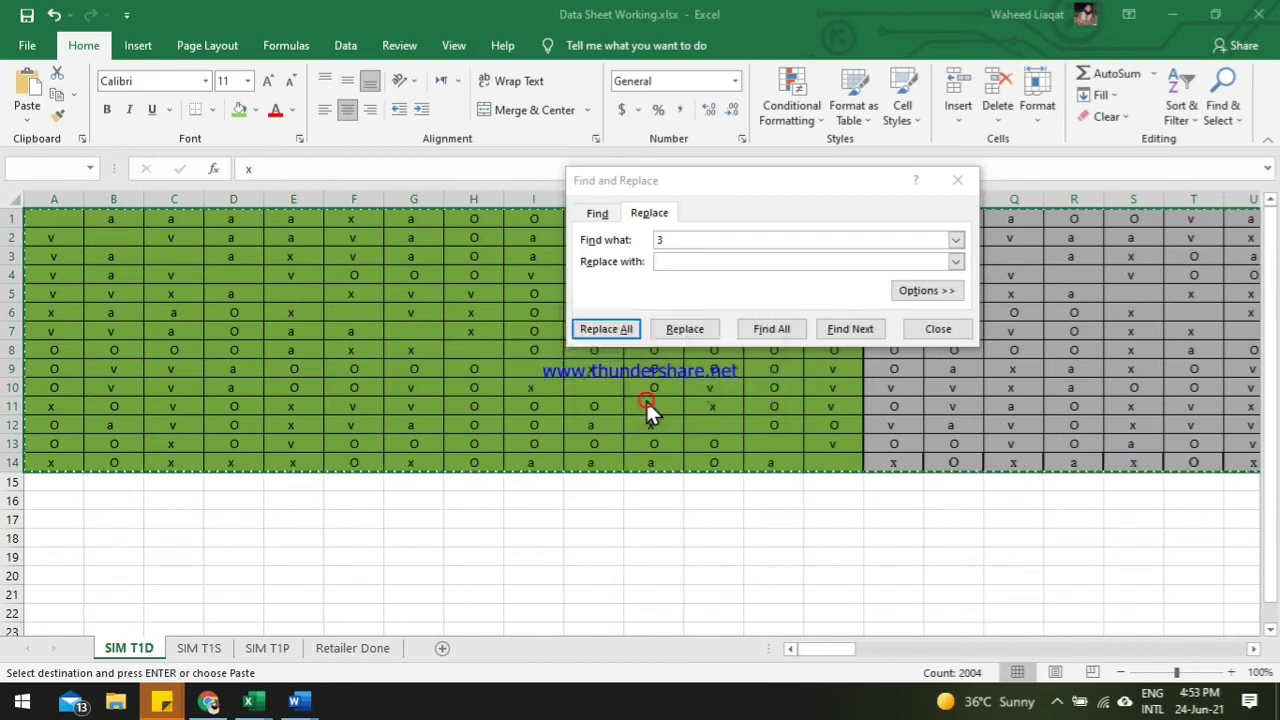
click(674, 240)
key(BackSpace)
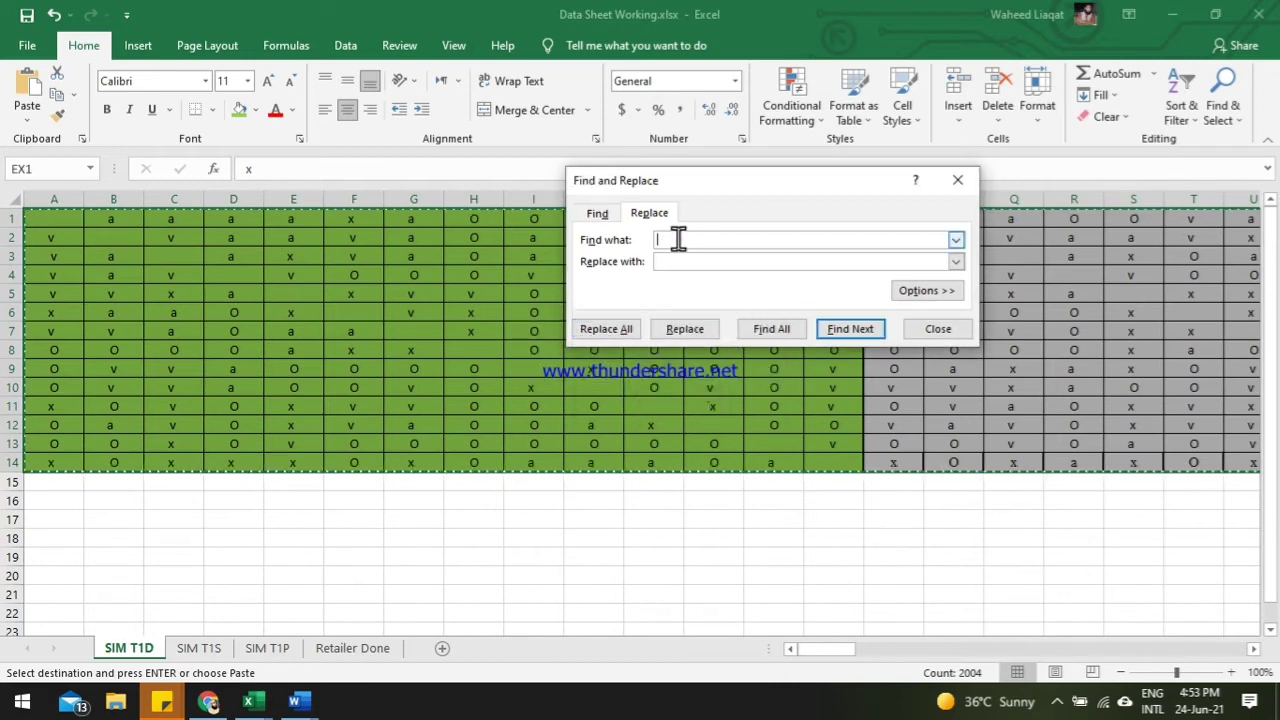
text(5)
click(608, 329)
click(646, 406)
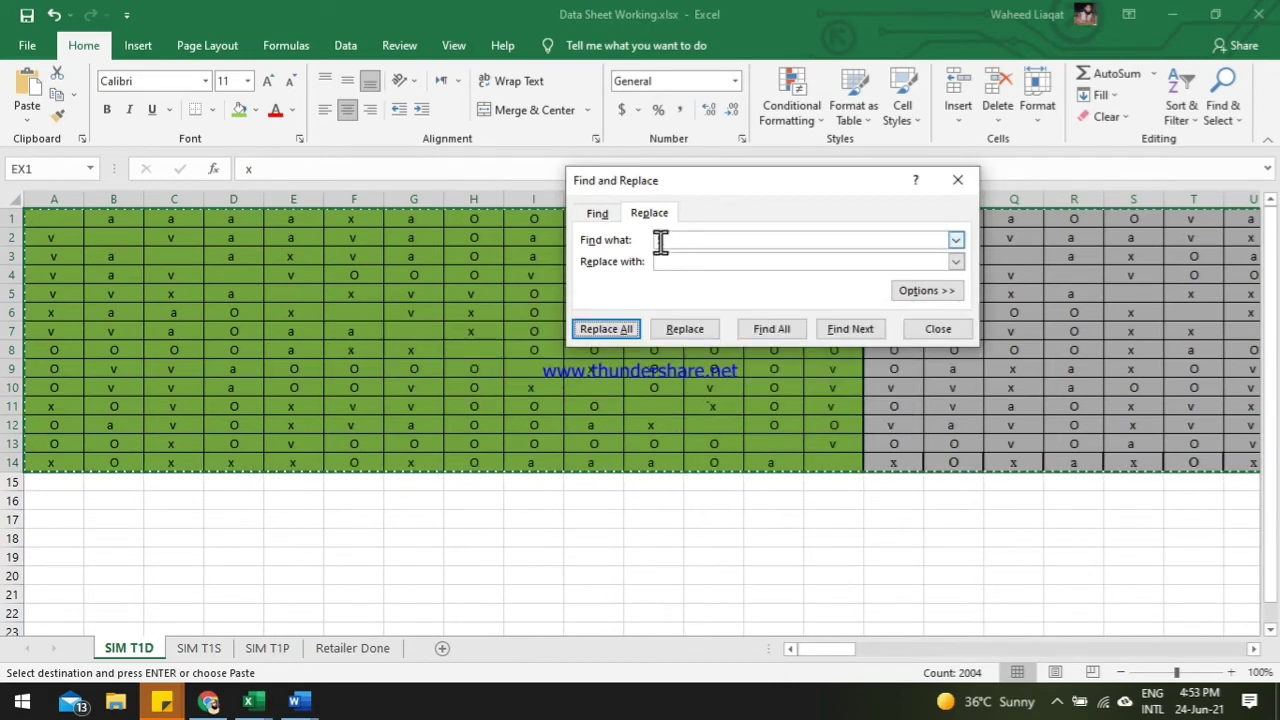
Step: Remove every 7 and every 9 from the selected data by replacing them with nothing
click(677, 240)
key(BackSpace)
text(7)
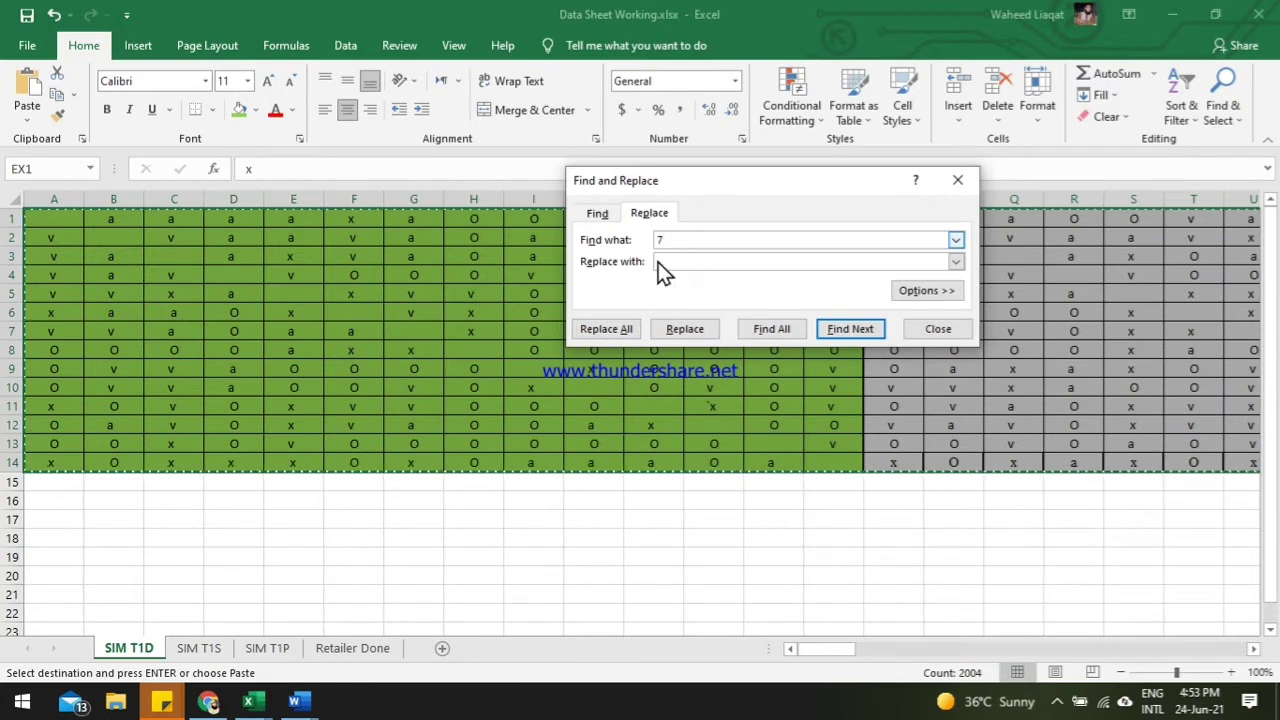
click(603, 331)
click(643, 406)
click(677, 240)
key(BackSpace)
text(9)
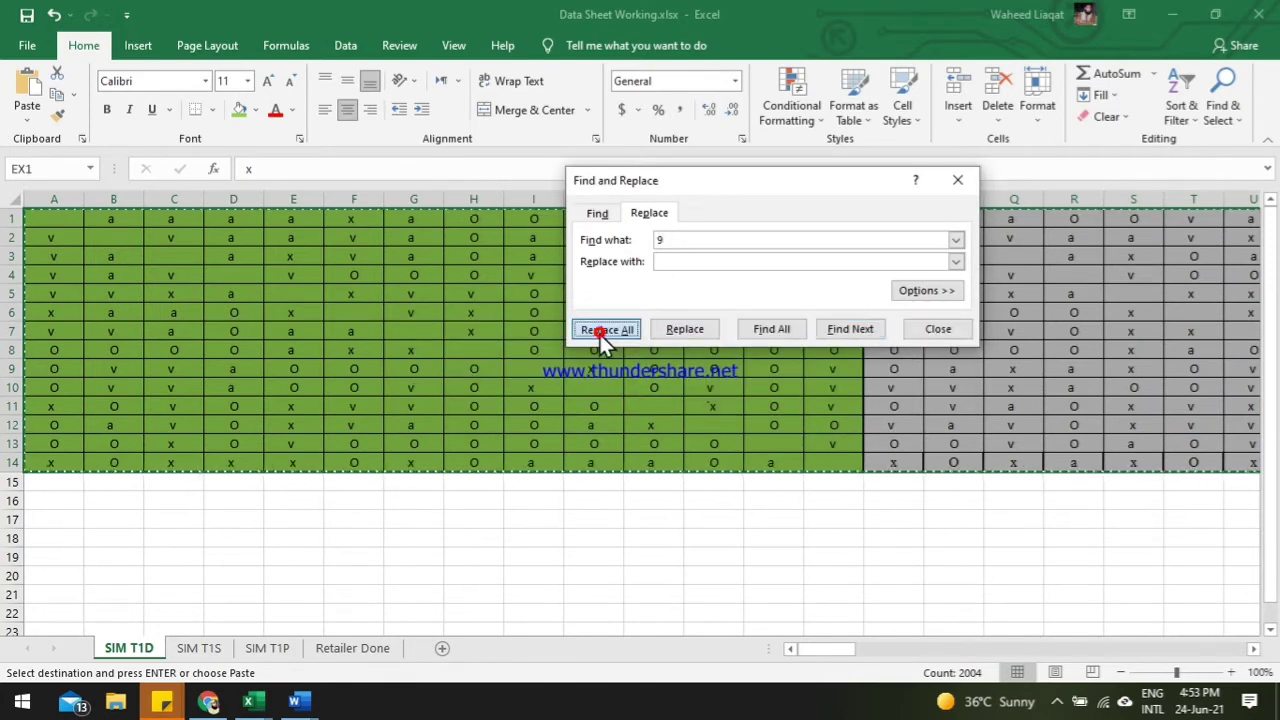
click(606, 329)
click(648, 407)
click(681, 241)
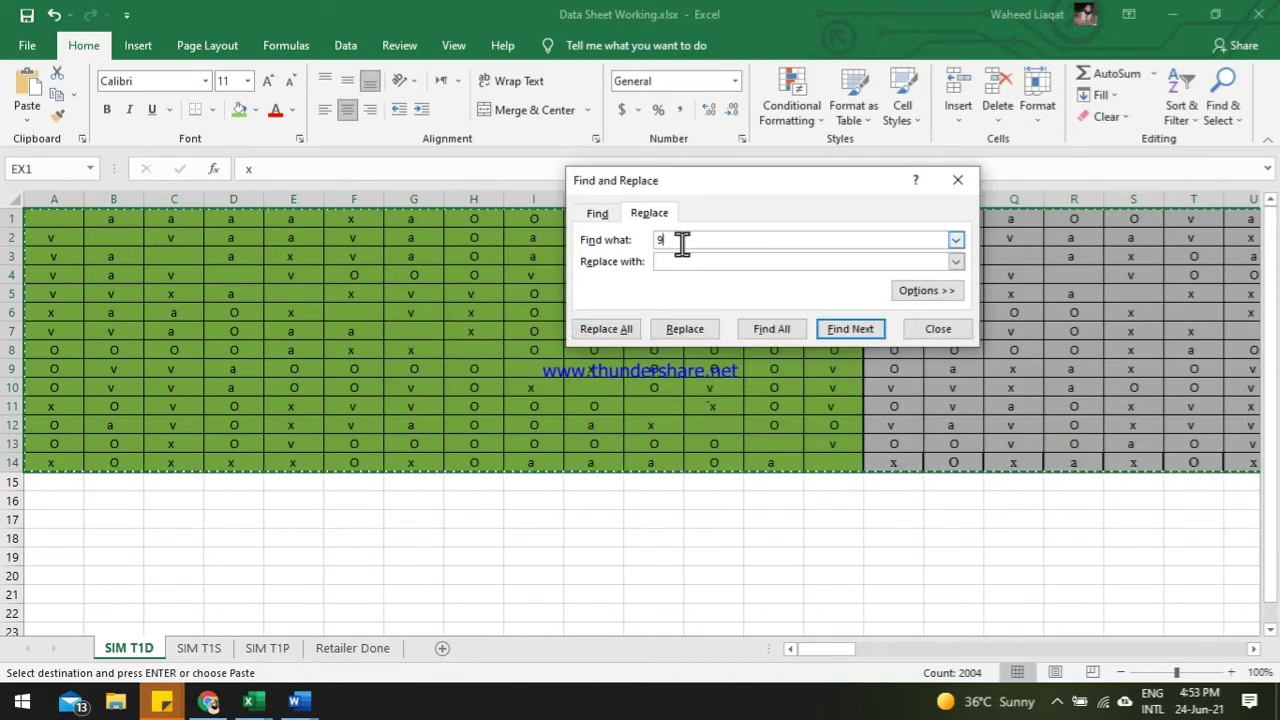
text(0)
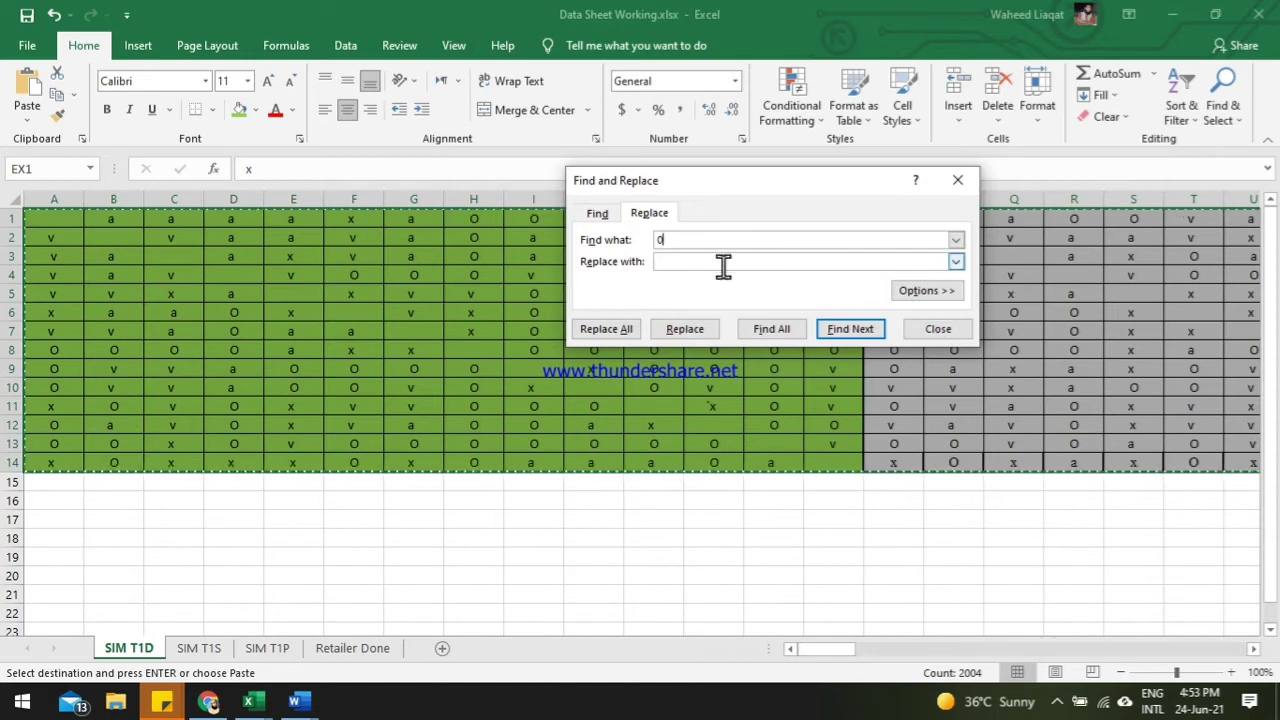
click(684, 263)
click(914, 333)
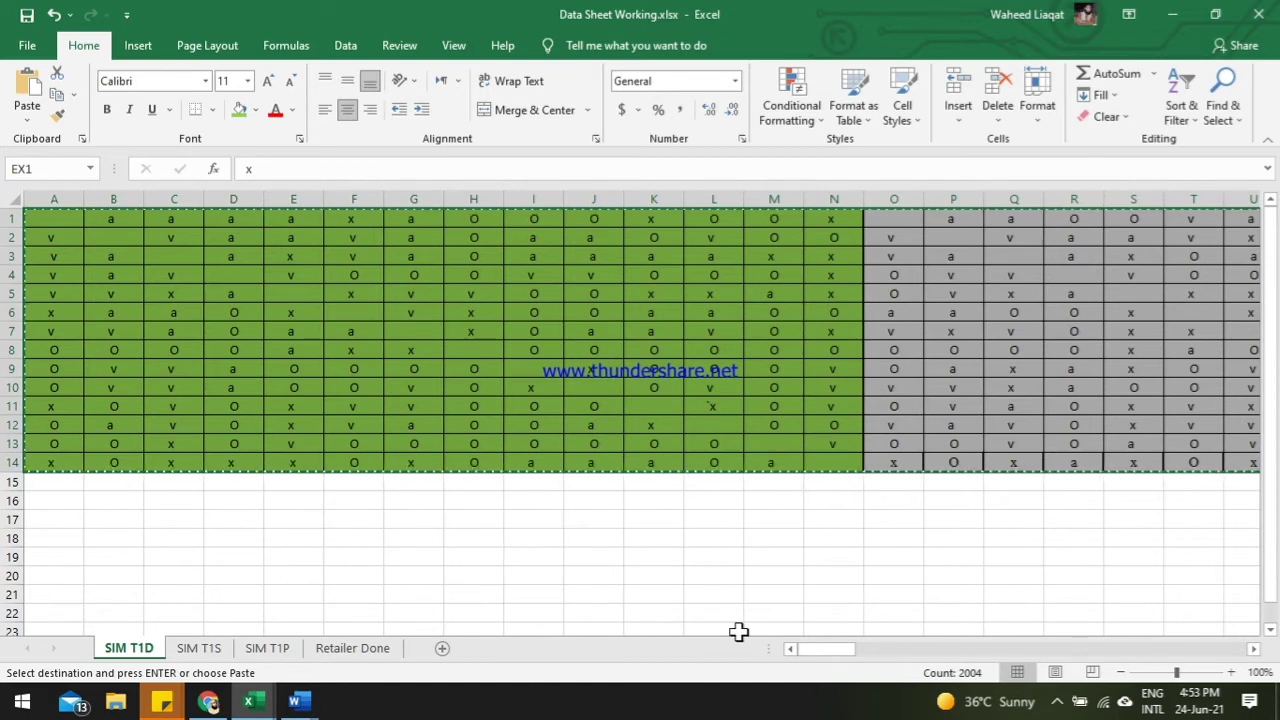
Step: Replace every lowercase o in the selected data with a capital O
key(ctrl+f)
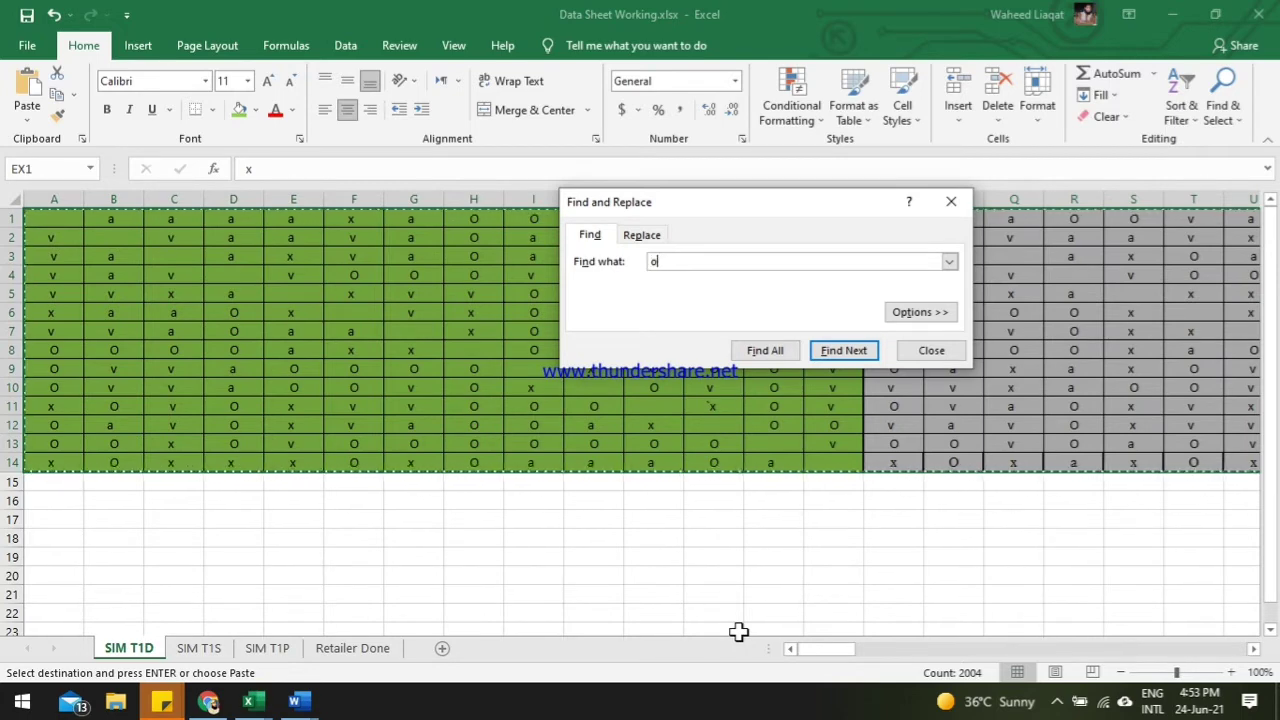
click(641, 234)
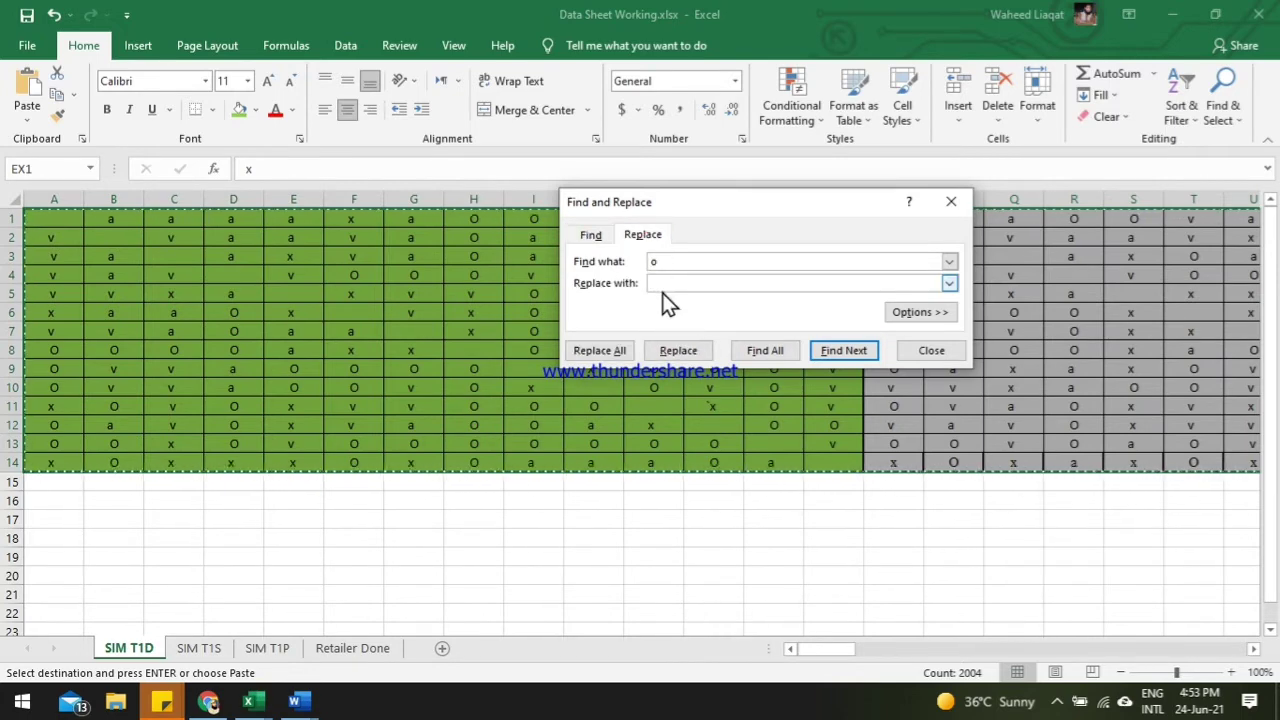
text(O)
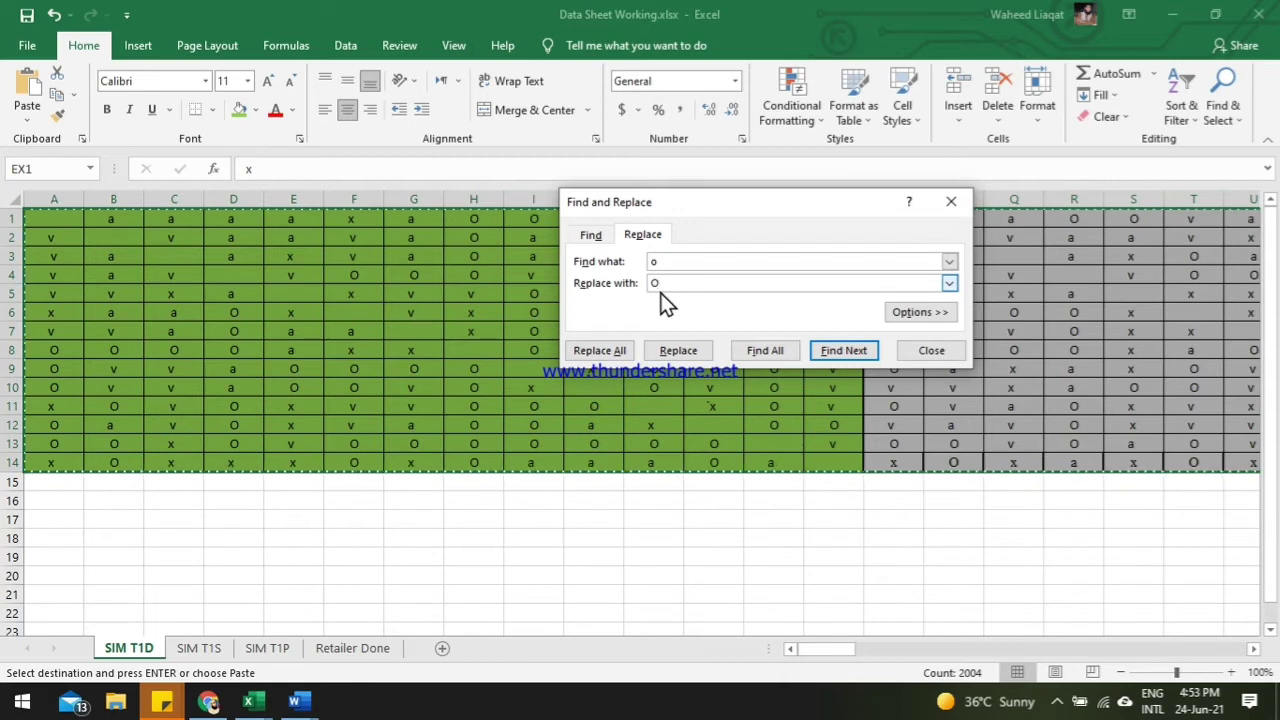
click(599, 350)
click(640, 402)
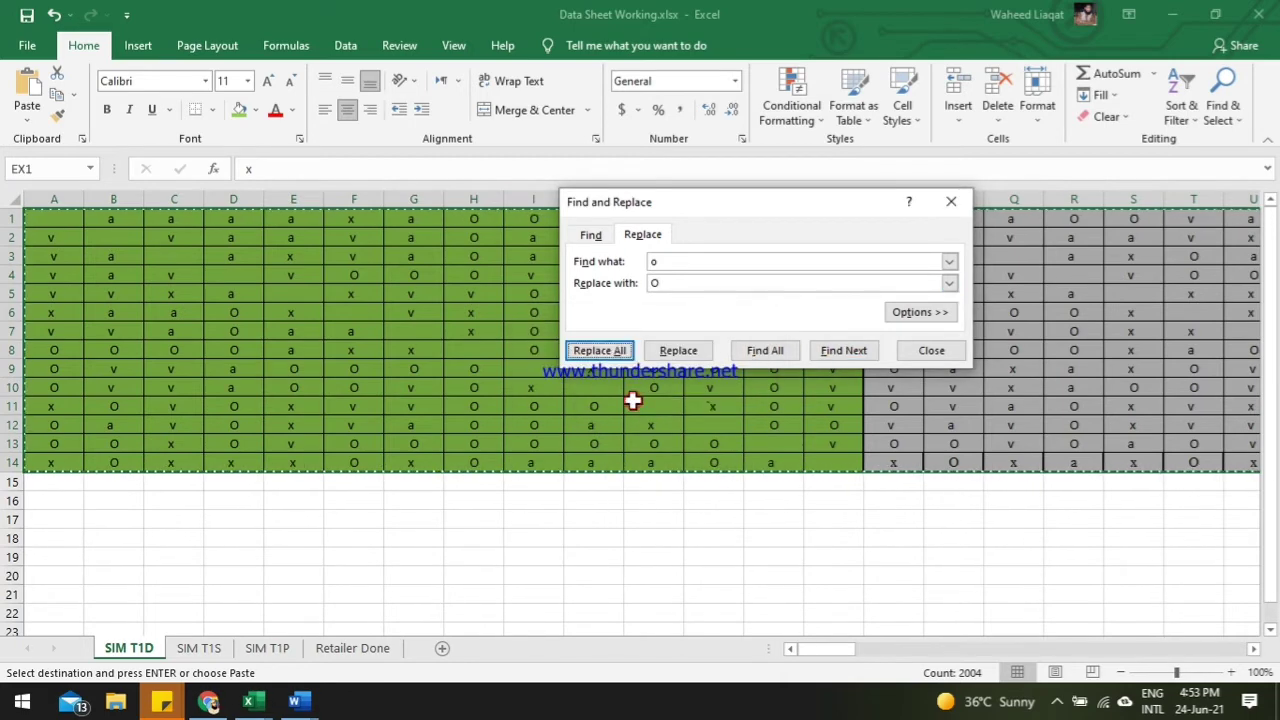
Step: Replace every lowercase a in the selected data with a capital A
click(680, 263)
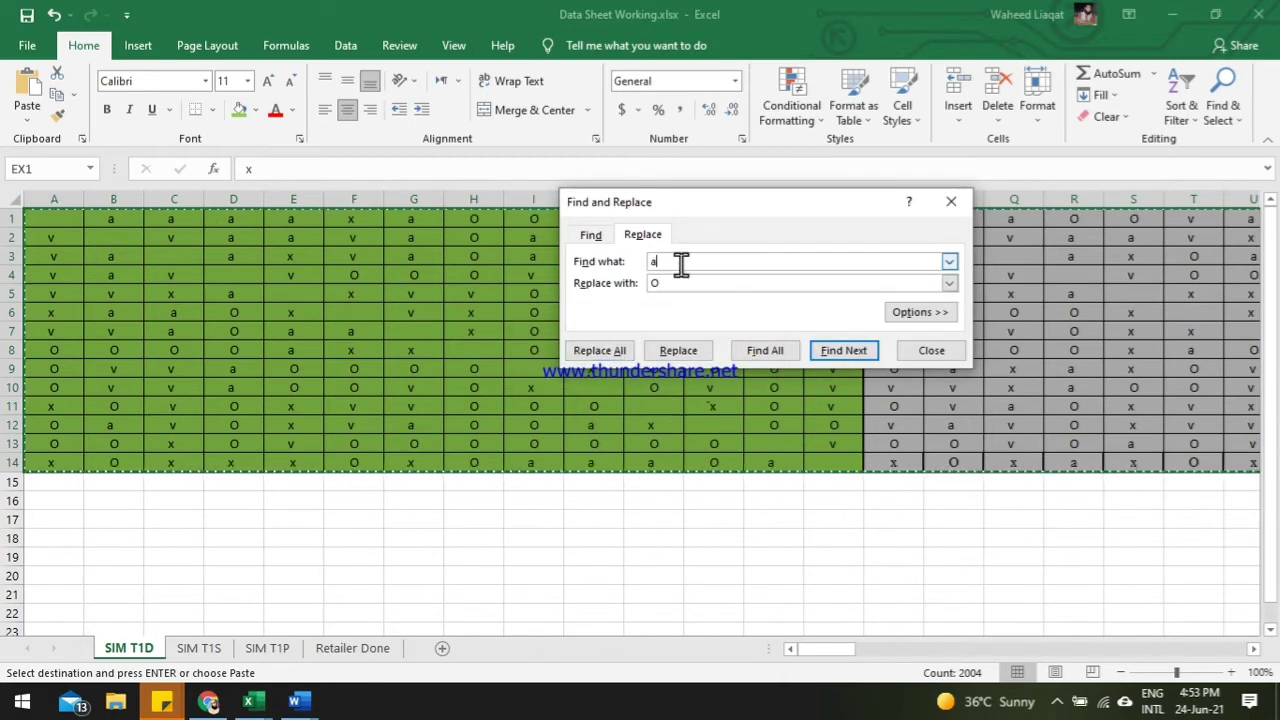
click(680, 284)
key(BackSpace)
text(A)
click(617, 352)
click(640, 402)
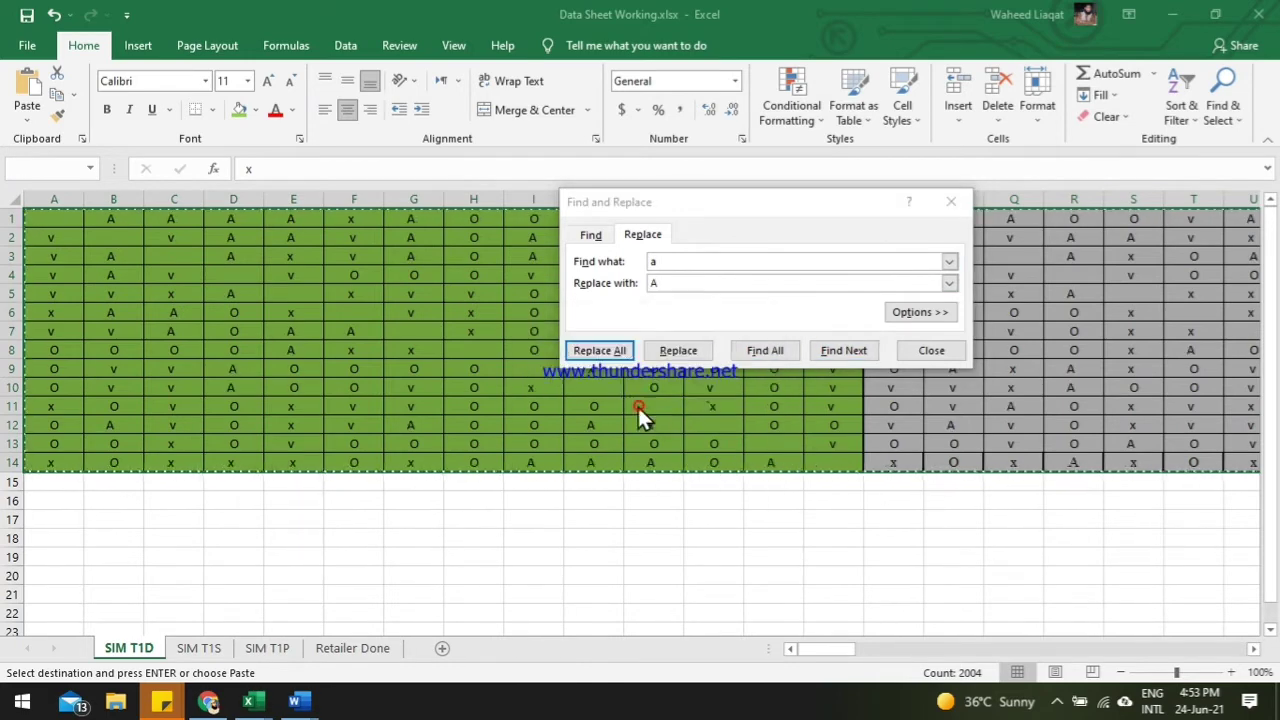
Step: Replace every lowercase v in the selected data with a capital V
click(660, 263)
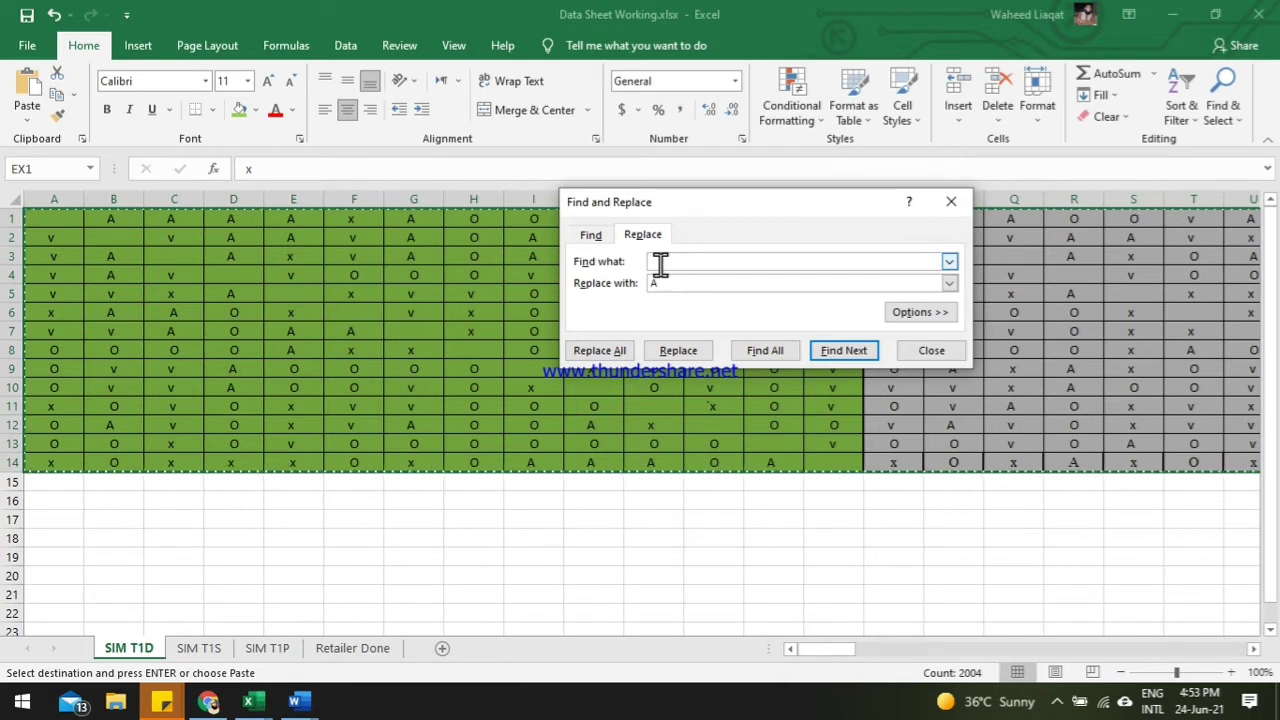
text(v)
click(653, 282)
key(BackSpace)
text(V)
click(599, 350)
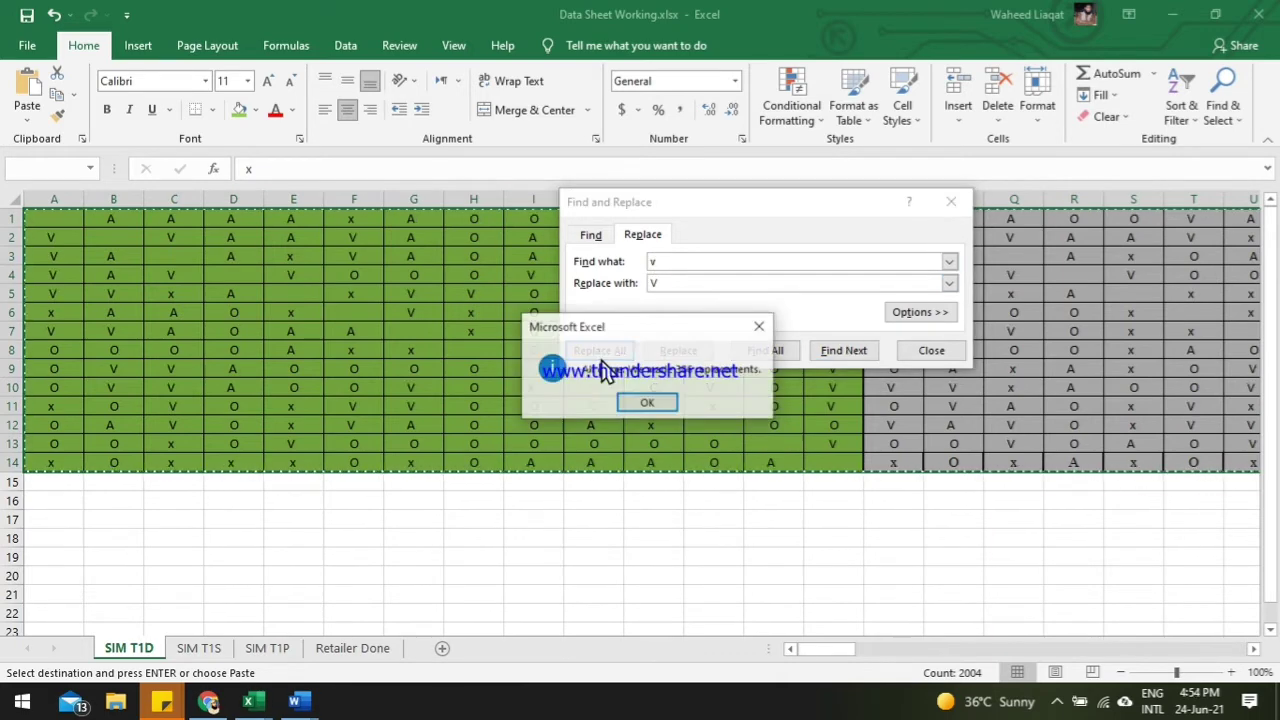
click(642, 401)
Step: Replace every lowercase x in the selected data with a capital X and close Find and Replace
click(670, 260)
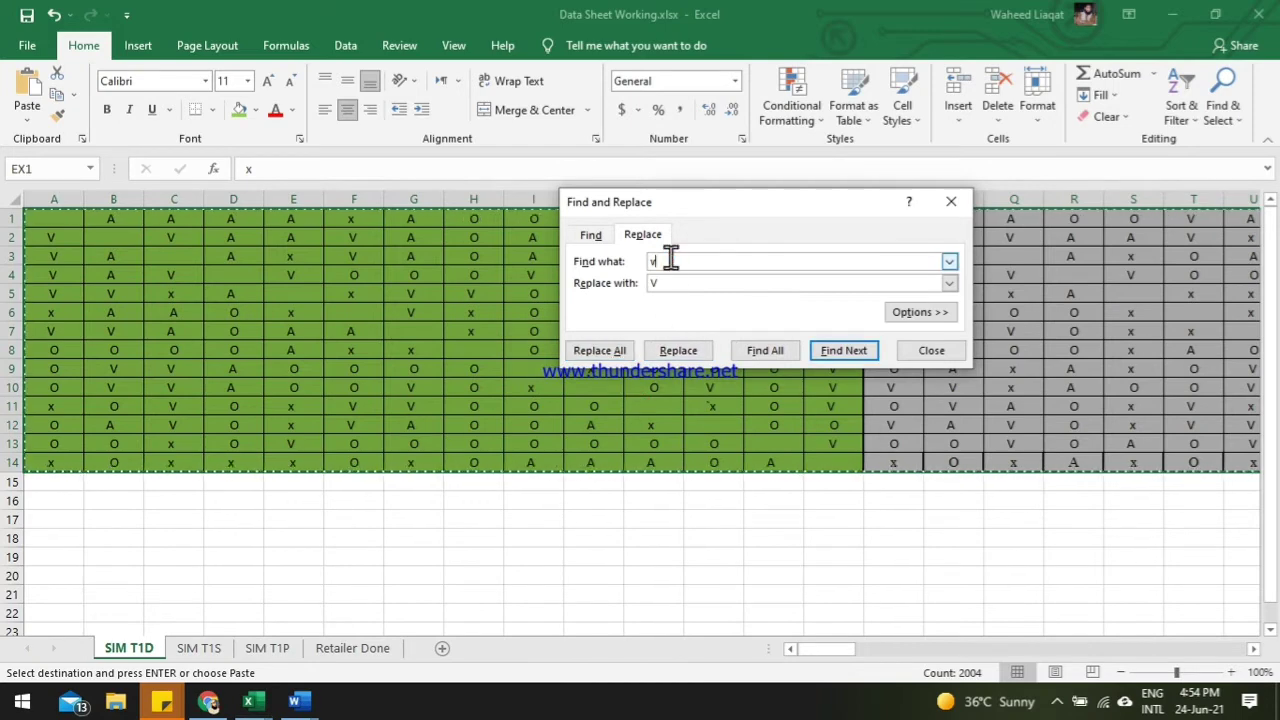
click(666, 283)
click(596, 348)
click(663, 403)
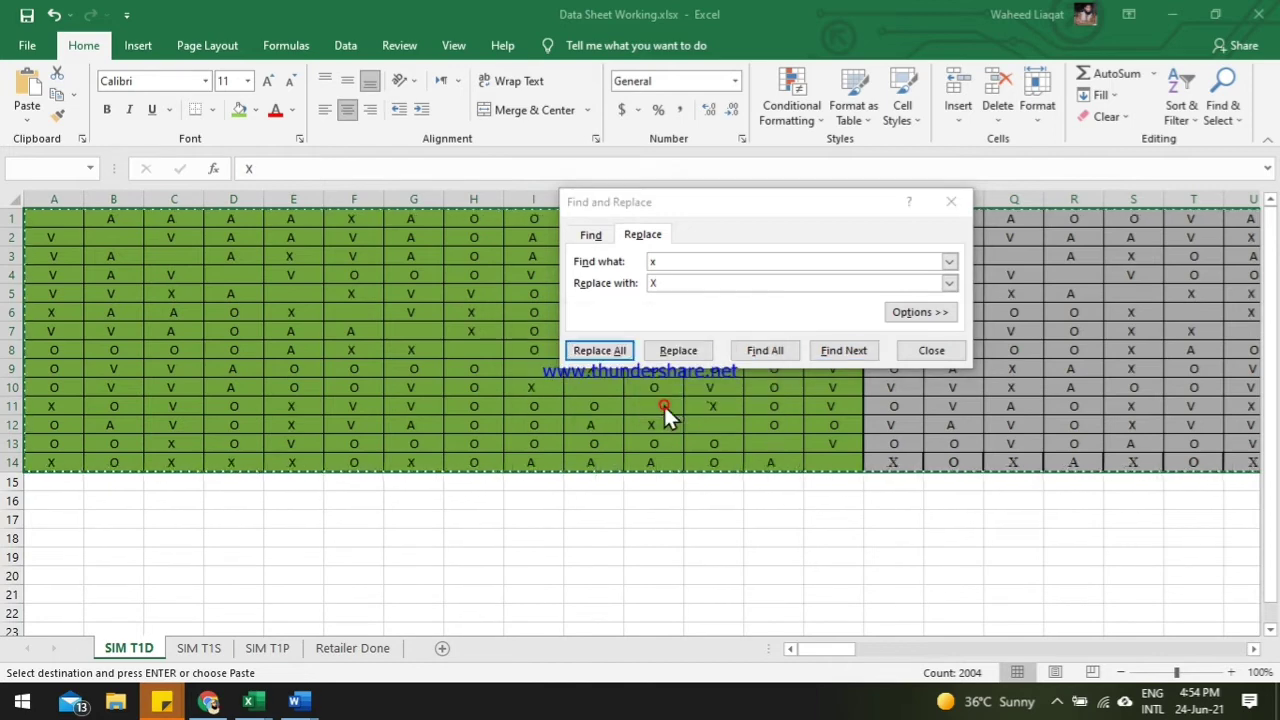
click(951, 201)
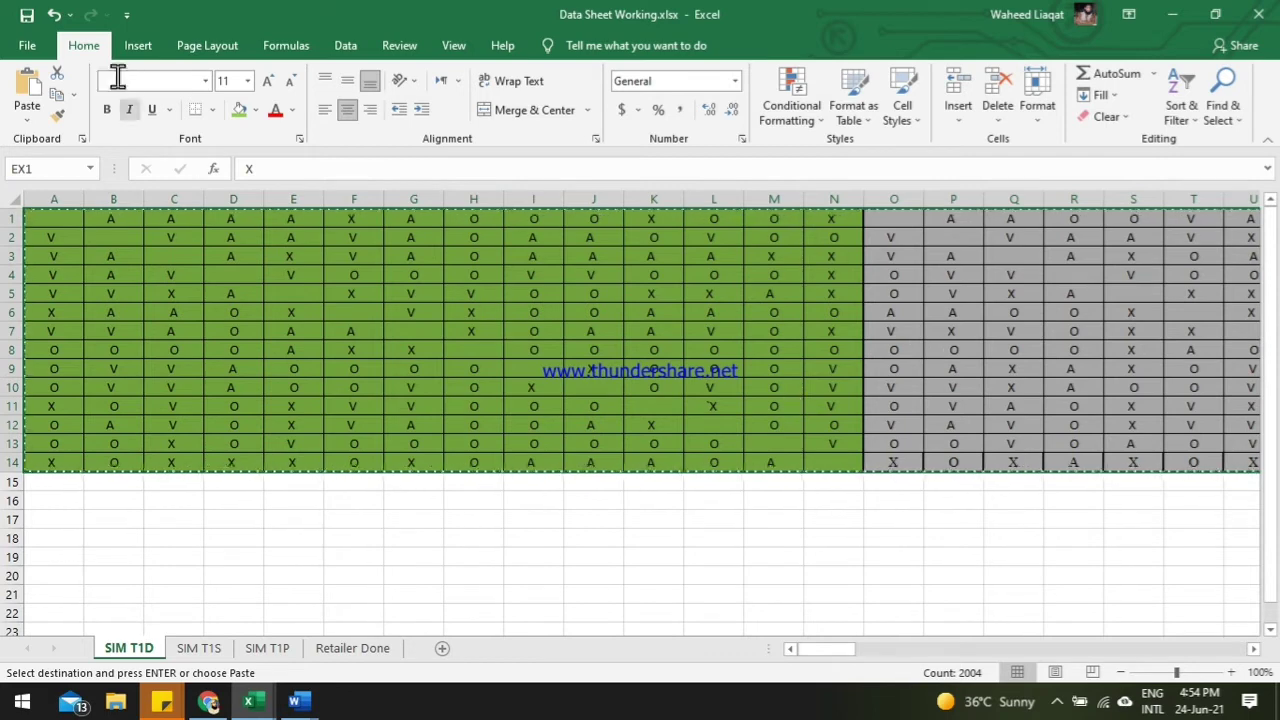
Step: Align the selected matrix data to the middle vertically and to the center horizontally
click(328, 77)
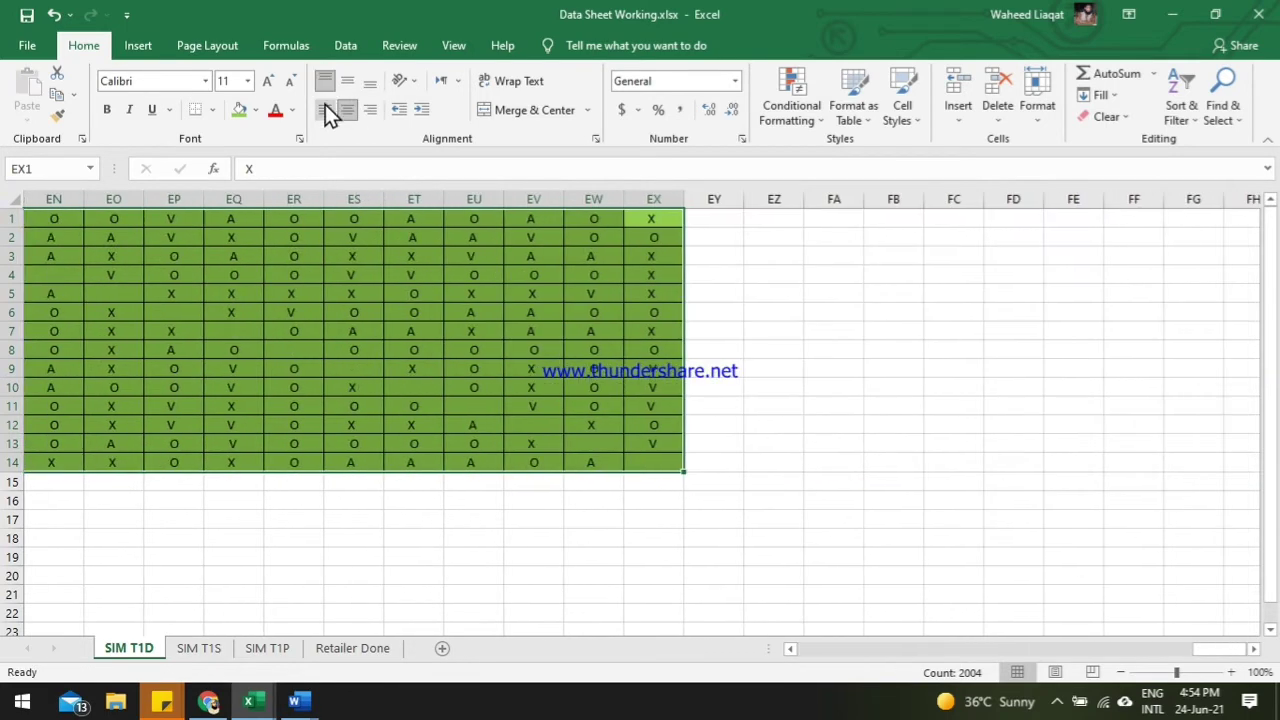
click(326, 111)
click(347, 111)
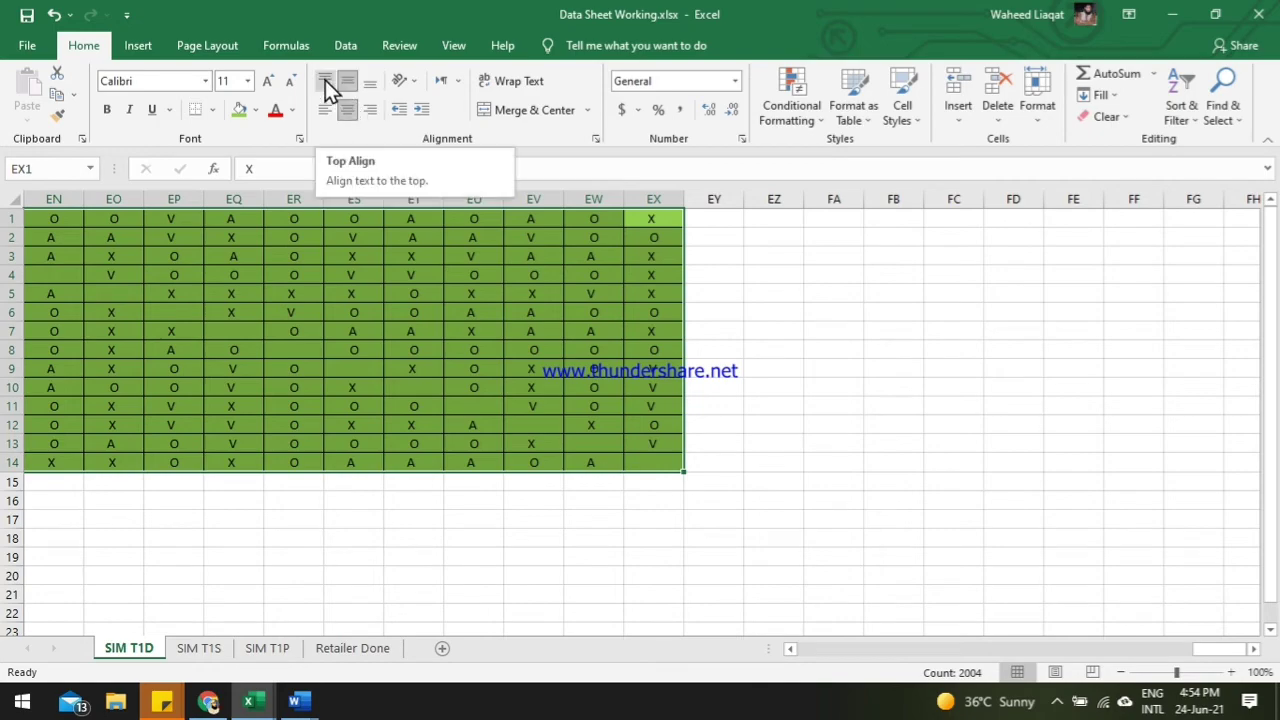
Step: Set the font of all selected matrix data to Calibri (Body)
drag(1208, 649, 760, 680)
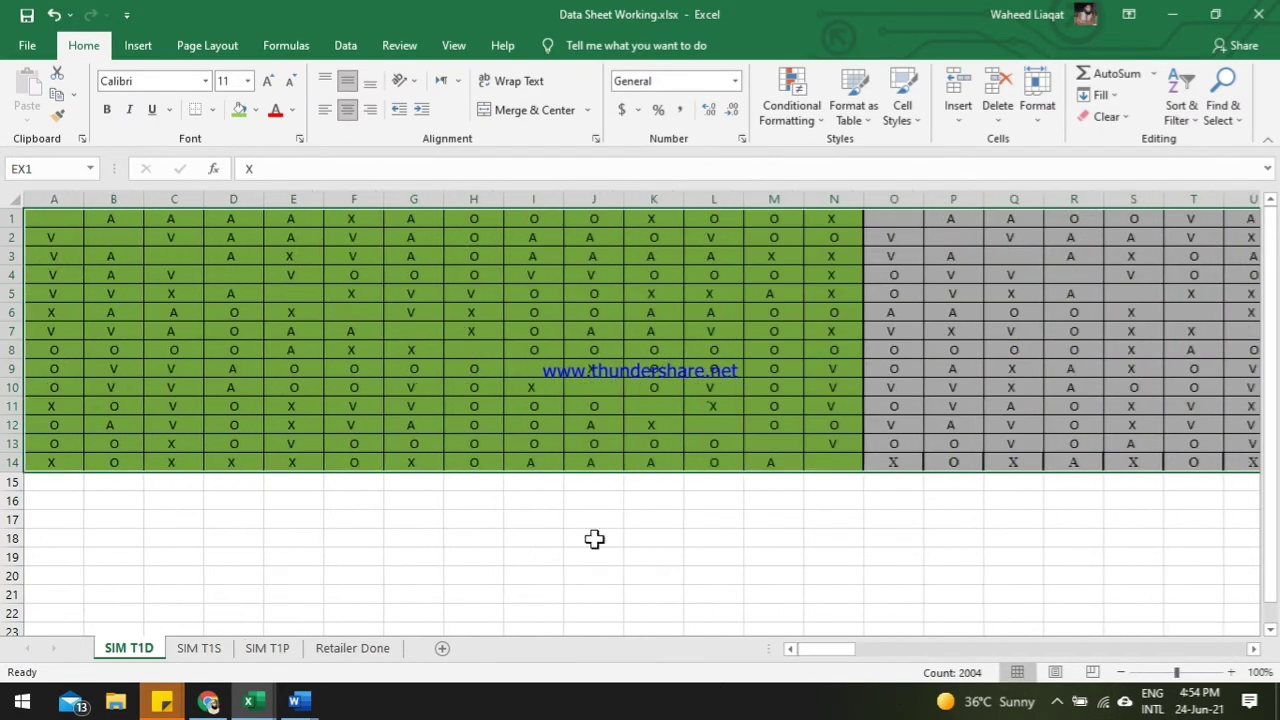
drag(1256, 648, 1256, 652)
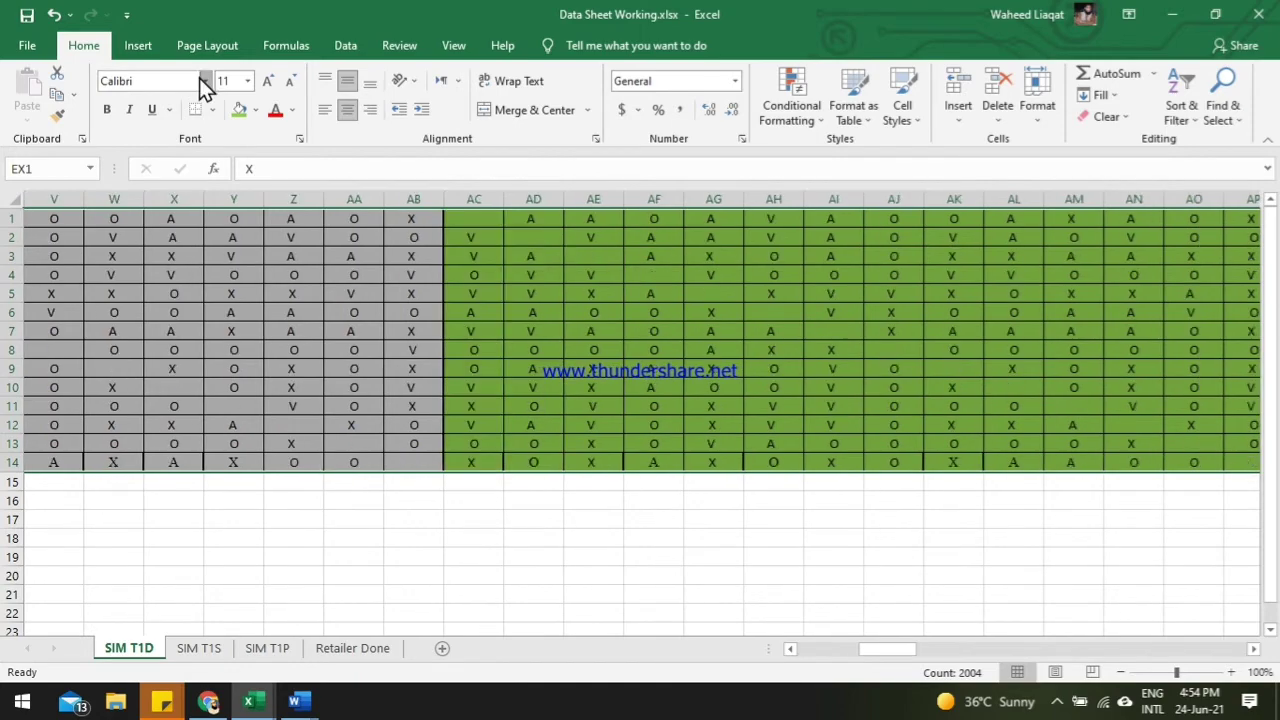
click(204, 80)
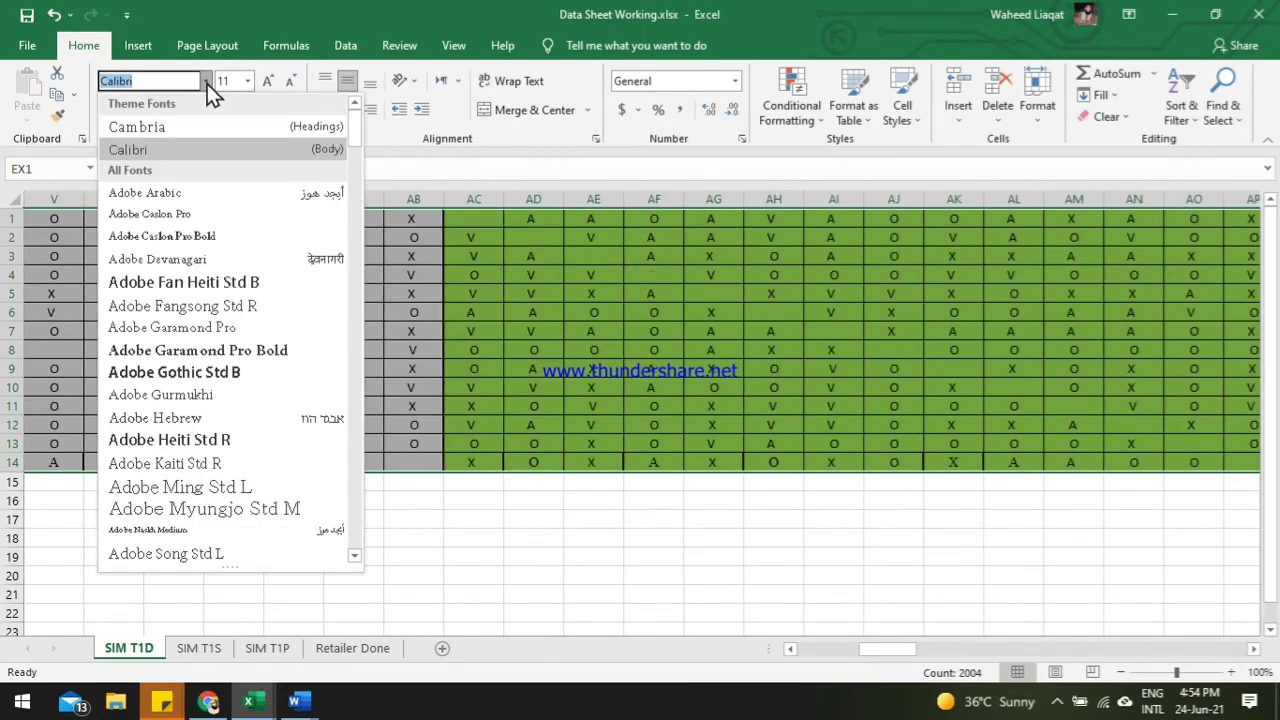
click(164, 147)
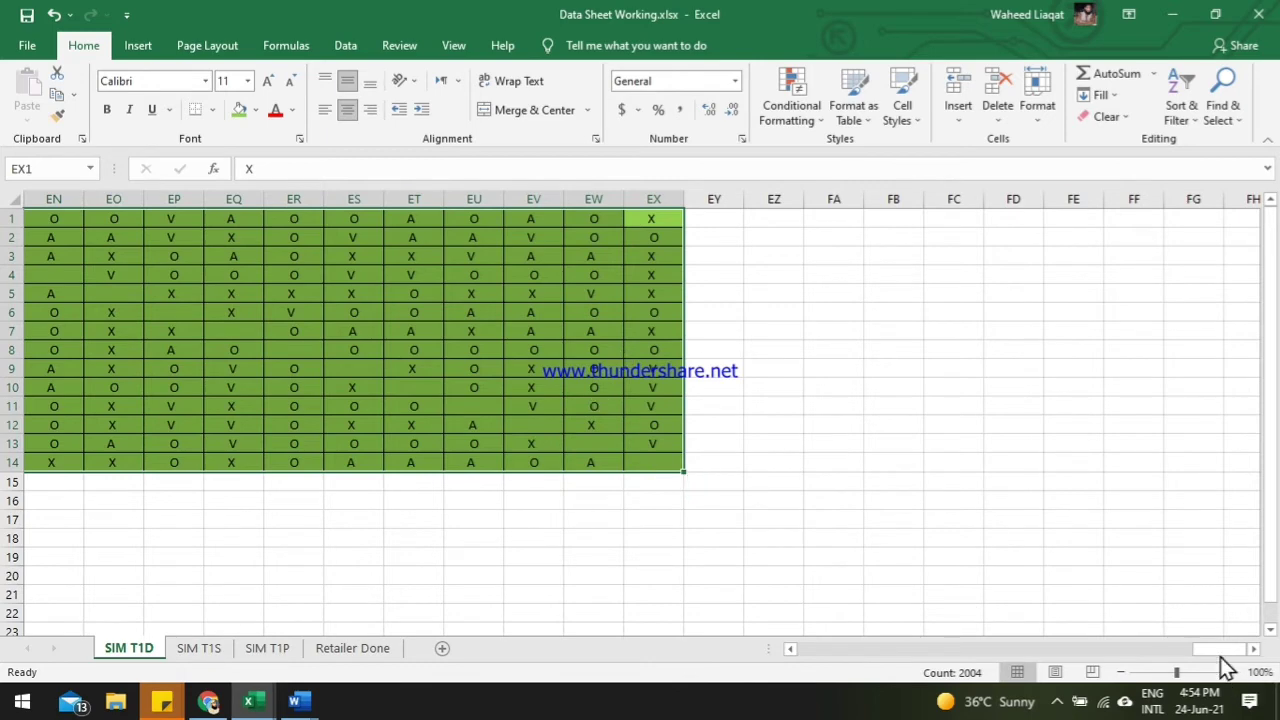
Step: Copy the first row of all matrices, A1 to EX1, and paste it below the data starting at A17
drag(1225, 660, 1205, 652)
click(54, 218)
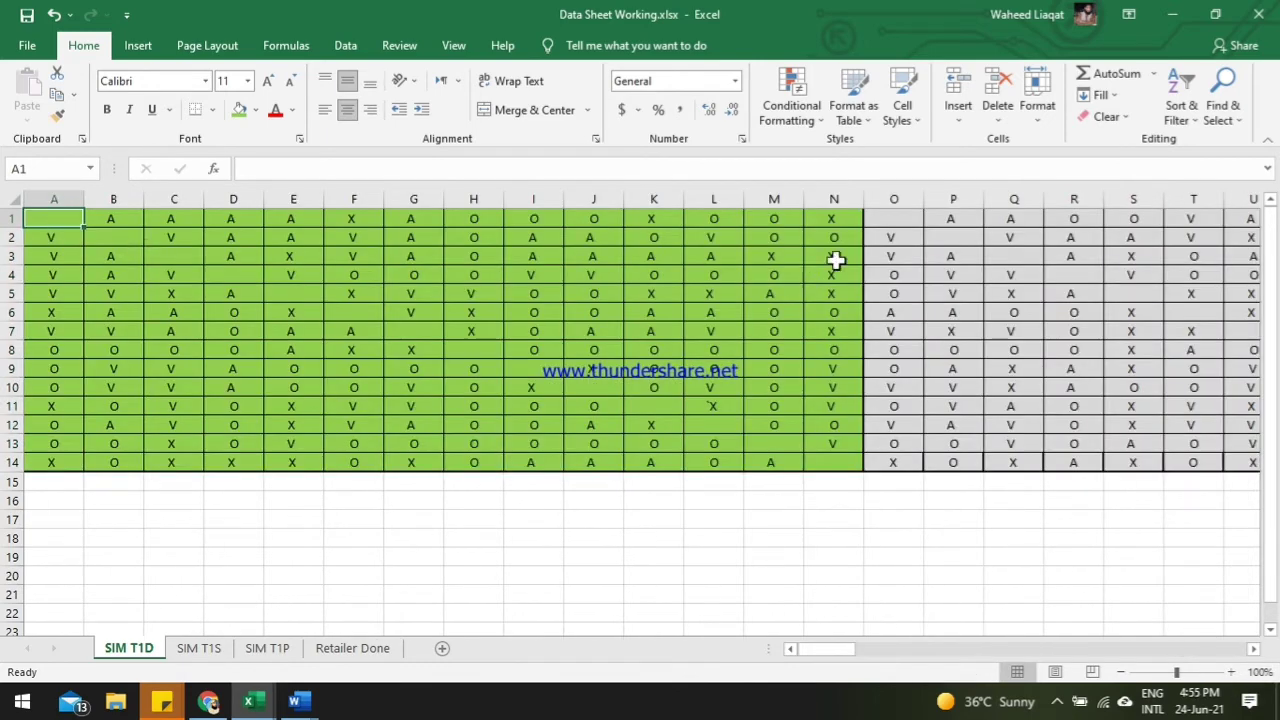
click(894, 219)
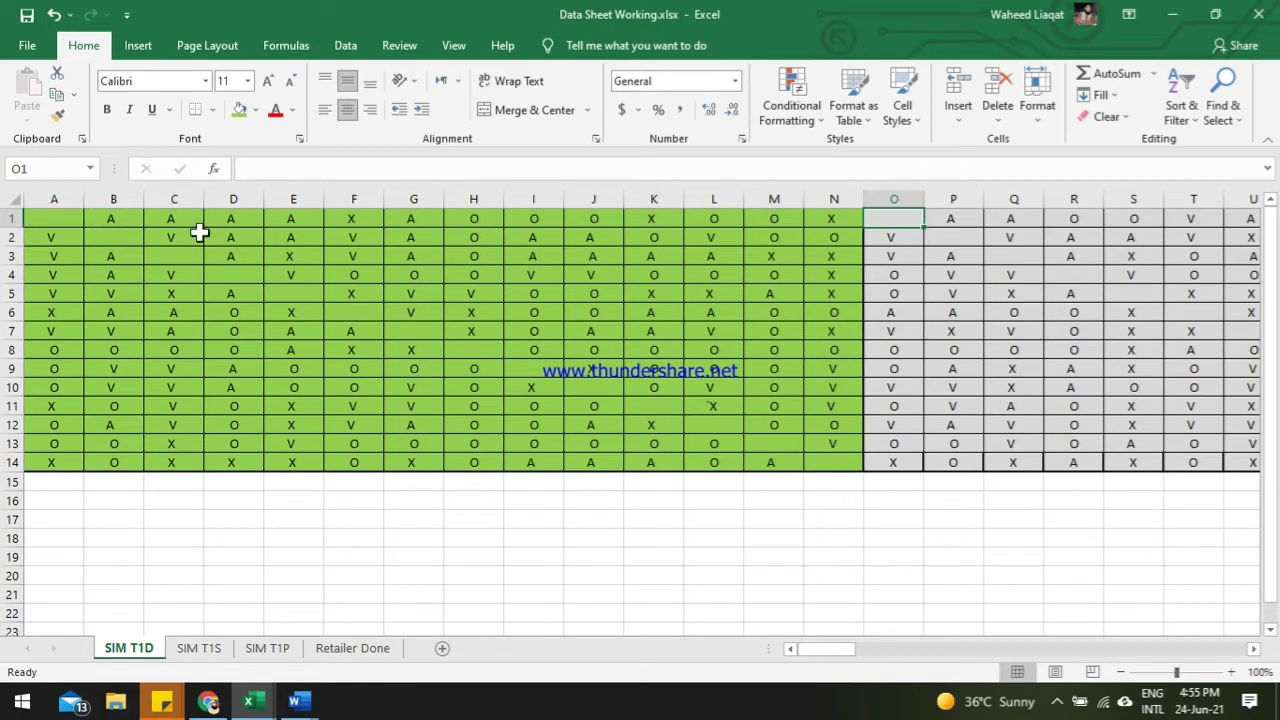
drag(54, 218, 1224, 224)
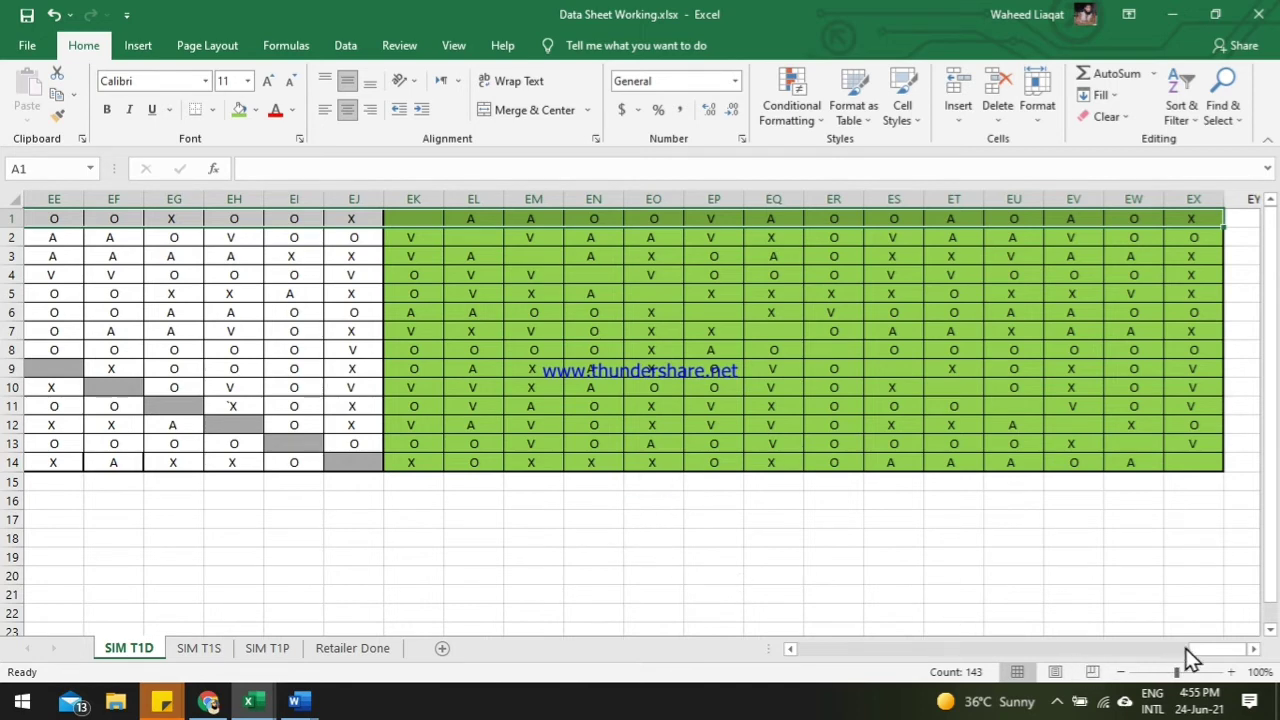
drag(1205, 660, 765, 672)
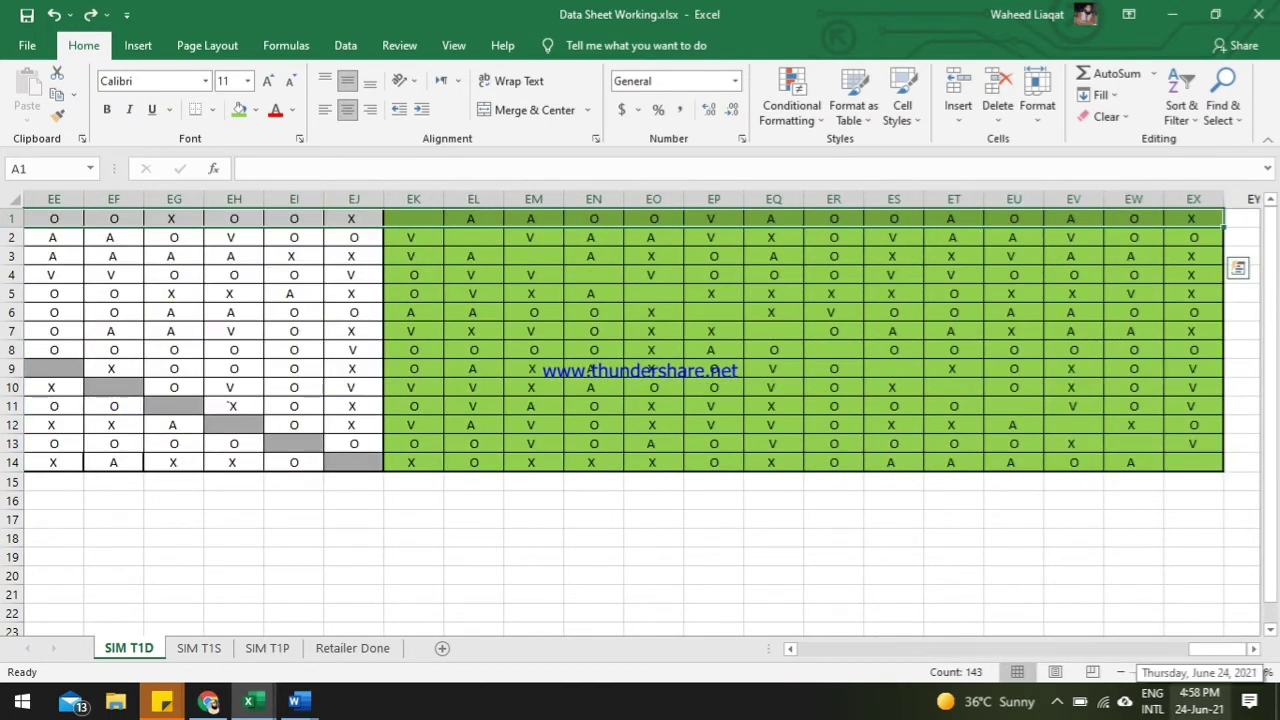
key(ctrl+c)
click(520, 553)
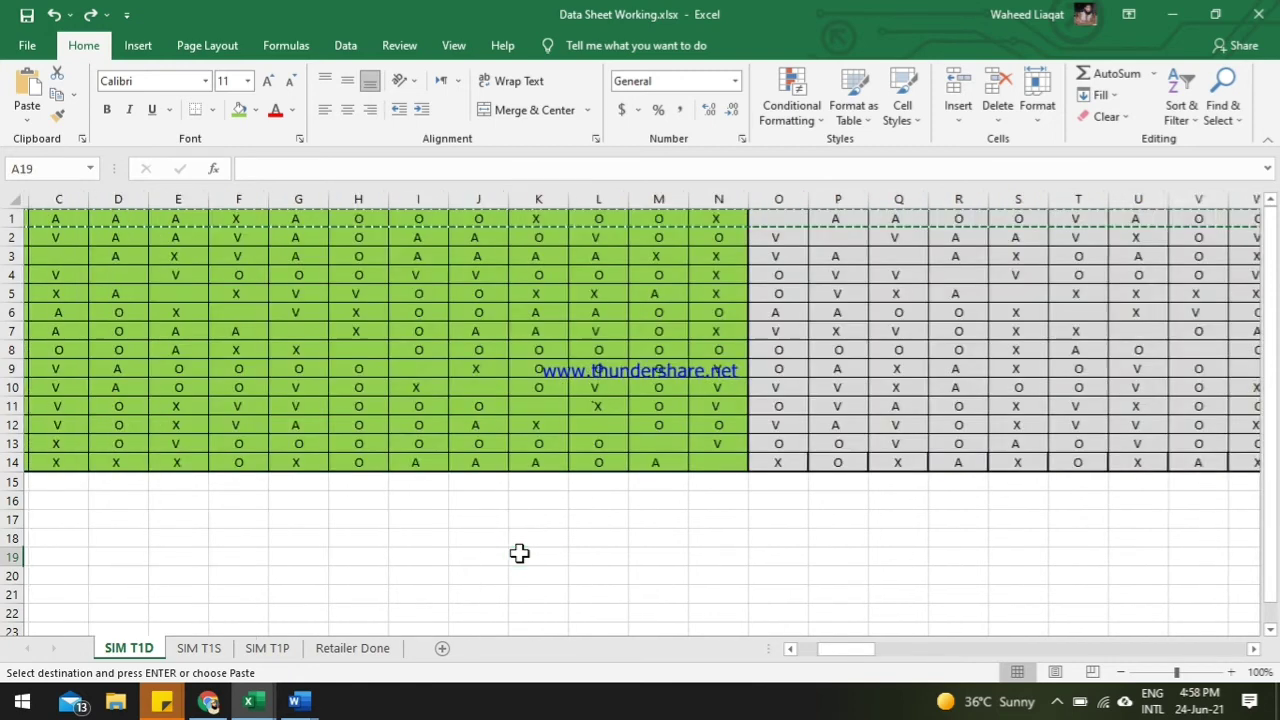
key(Home)
key(Up)
key(Up)
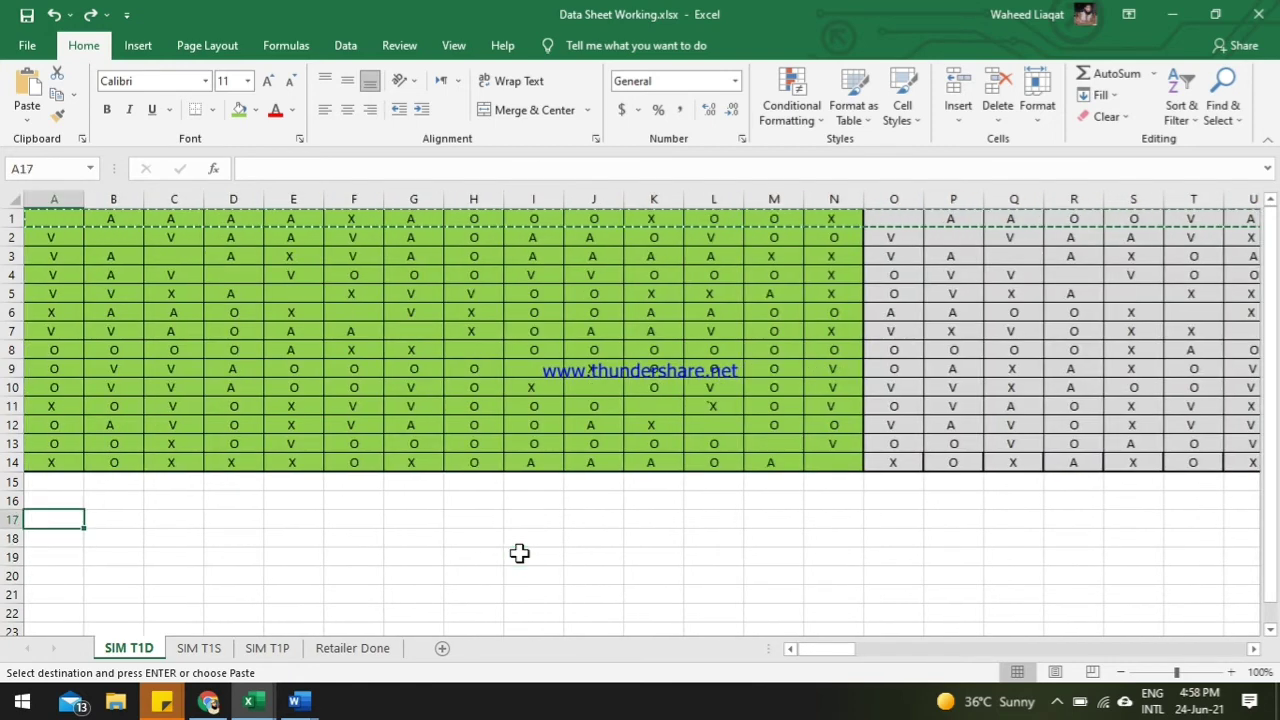
key(Return)
Step: Cut row 17 from O17 to its end and paste it starting at A18, under the first respondent's row
key(Right)
key(Right)
key(Right)
key(Right)
key(Right)
key(Right)
key(Right)
key(Right)
key(Right)
key(Right)
key(Right)
key(Right)
key(Right)
key(Right)
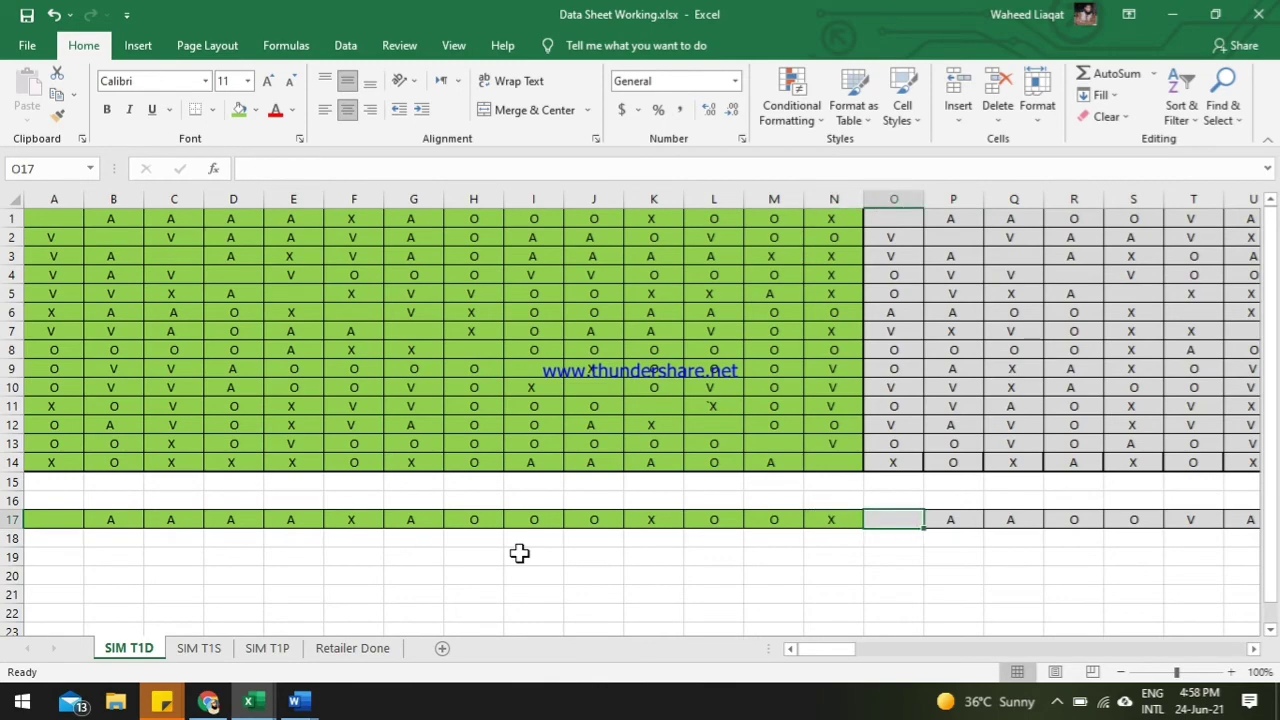
key(ctrl+shift+Right)
key(ctrl+shift+Right)
key(ctrl+shift+Right)
key(ctrl+shift+Right)
key(ctrl+shift+Right)
key(ctrl+shift+Right)
key(ctrl+shift+Right)
key(ctrl+shift+Right)
key(ctrl+shift+Right)
key(ctrl+shift+Right)
key(ctrl+shift+Right)
key(ctrl+shift+Right)
key(ctrl+shift+Right)
key(ctrl+shift+Right)
key(ctrl+shift+Right)
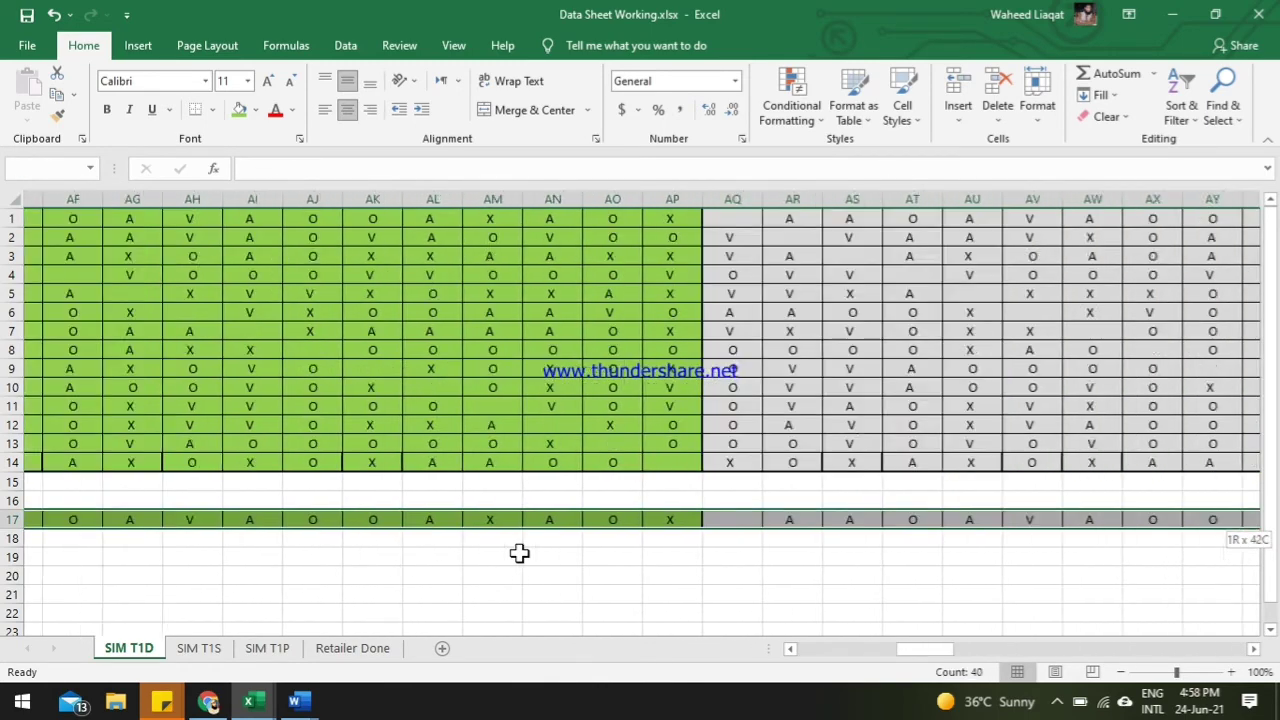
key(ctrl+x)
key(Down)
key(Home)
key(ctrl+v)
Step: Cut row 18 from O18 to its end and paste it starting at A19, under the second respondent's row
key(Right)
key(Right)
key(Right)
key(Right)
key(Right)
key(Right)
key(Right)
key(Right)
key(Right)
key(Right)
key(Right)
key(Right)
key(Right)
key(Right)
key(Right)
key(Right)
key(Right)
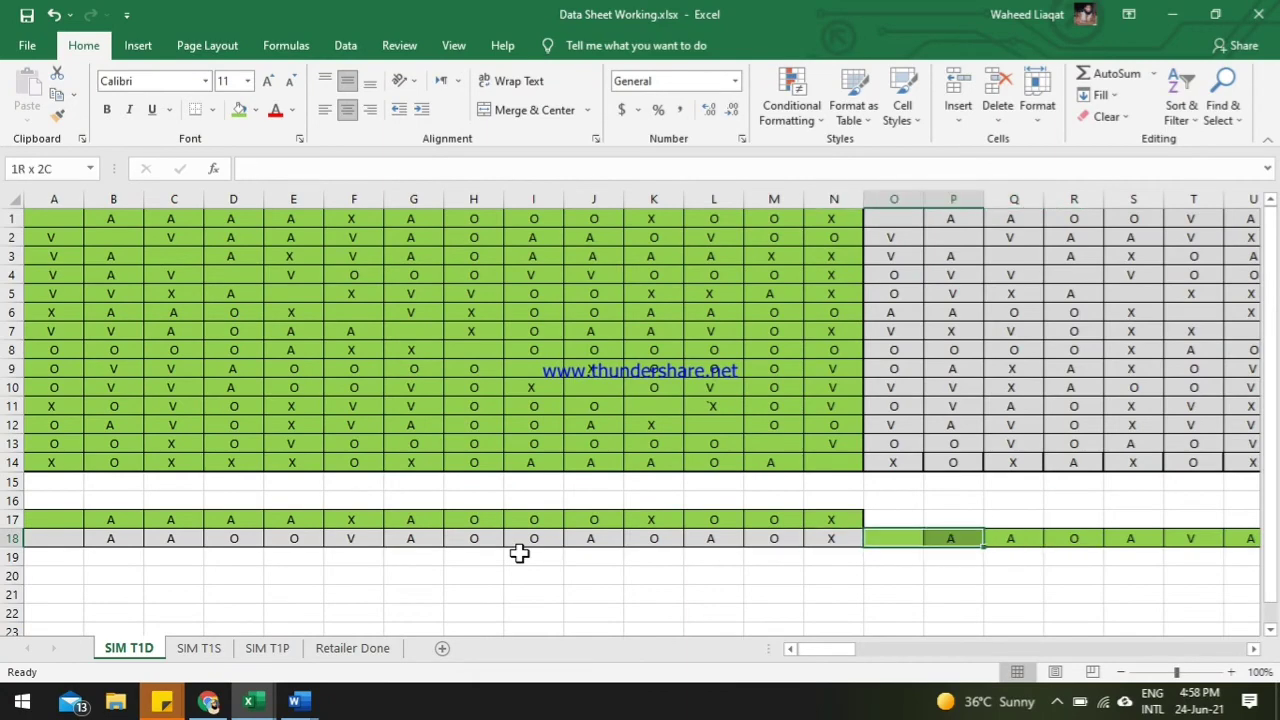
key(ctrl+shift+Right)
key(ctrl+shift+Right)
key(ctrl+shift+Right)
key(ctrl+shift+Right)
key(ctrl+shift+Right)
key(ctrl+shift+Right)
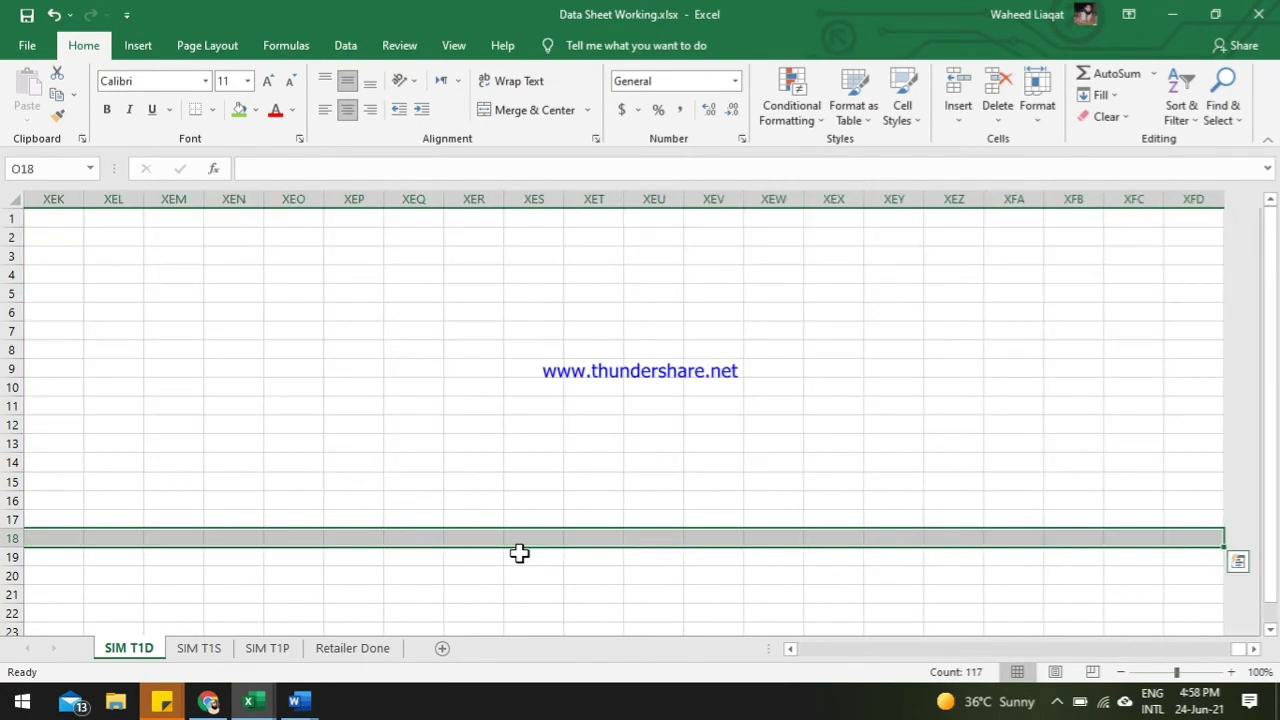
key(ctrl+x)
key(Down)
key(Home)
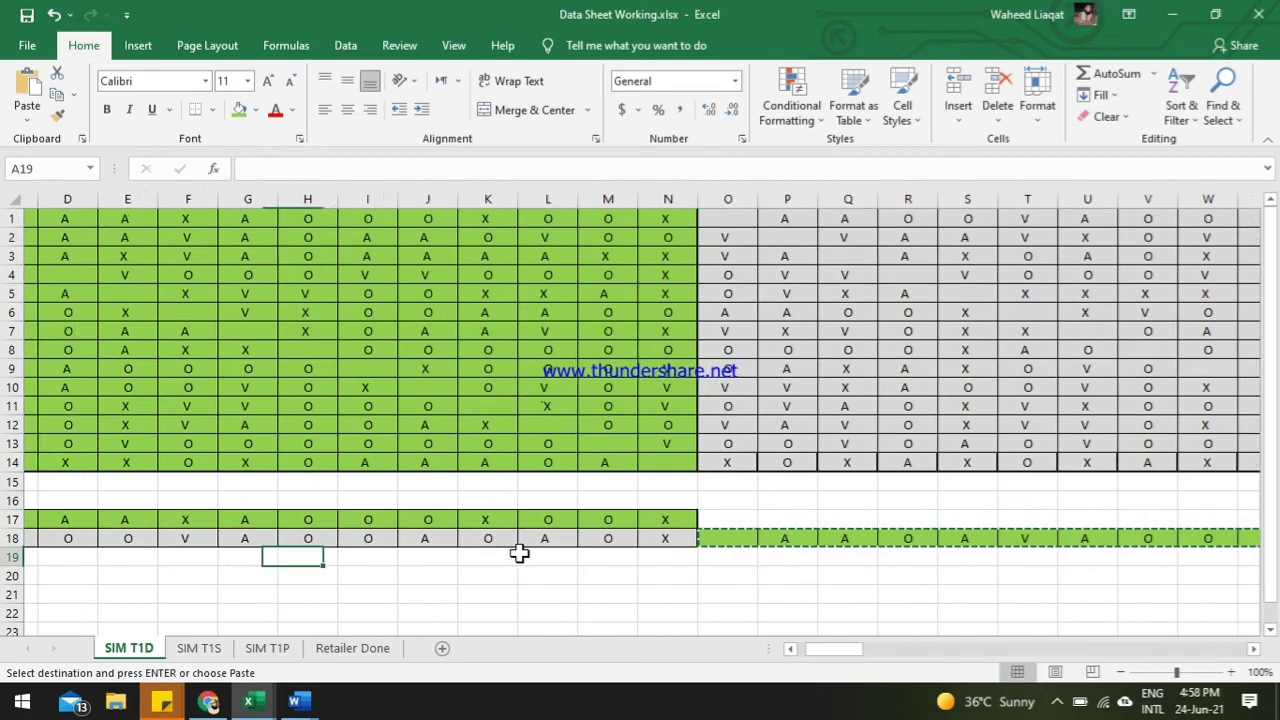
key(ctrl+v)
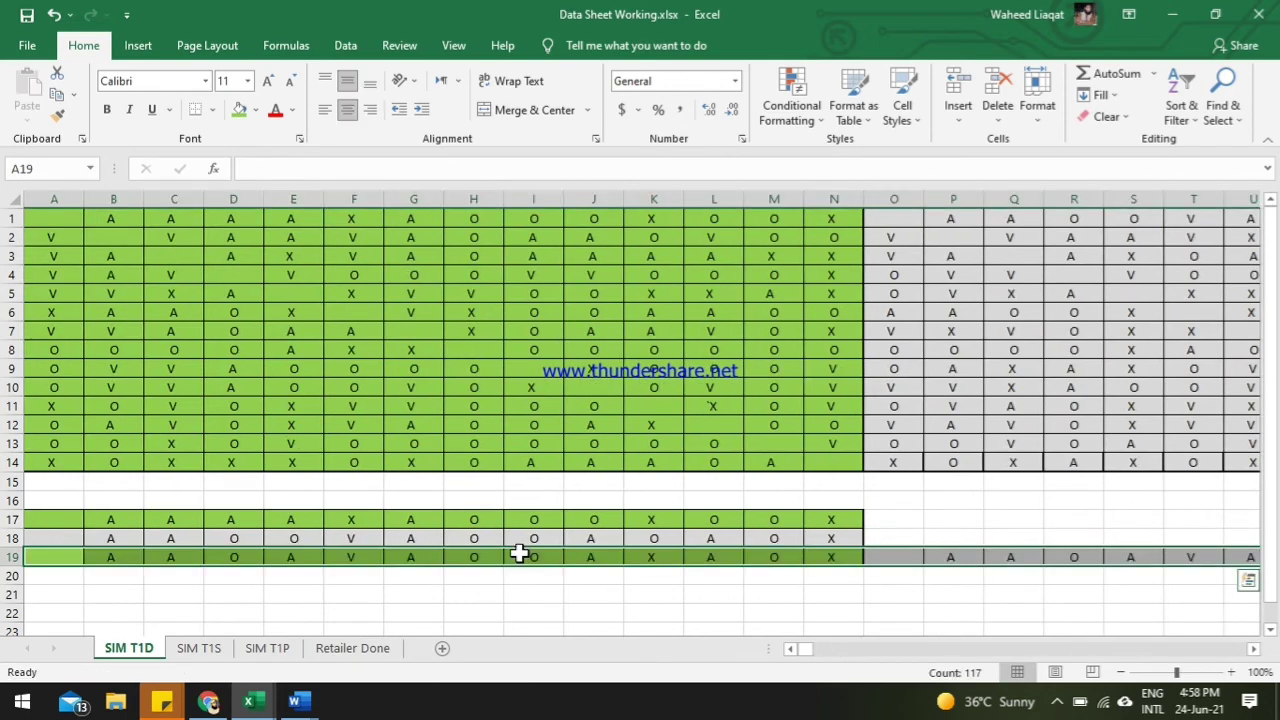
Step: Cut row 19 from O19 to its end and paste it starting at A20, under the third respondent's row
key(Right)
key(Right)
key(Right)
key(ctrl+Right)
key(Right)
key(ctrl+shift+Right)
key(ctrl+shift+Right)
key(ctrl+shift+Right)
key(ctrl+shift+Right)
key(ctrl+shift+Right)
key(ctrl+shift+Right)
key(ctrl+shift+Right)
key(ctrl+shift+Right)
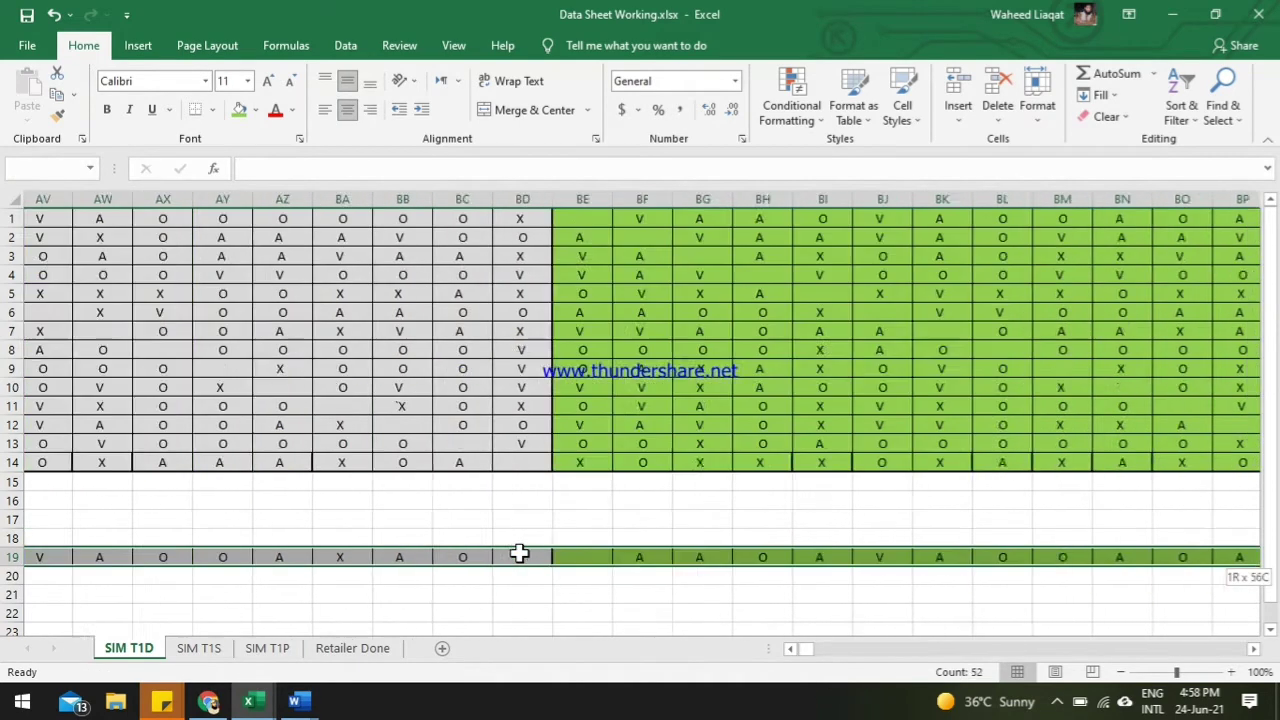
key(ctrl+shift+Right)
key(ctrl+shift+Right)
key(ctrl+shift+Right)
key(ctrl+shift+Right)
key(ctrl+shift+Right)
key(ctrl+shift+Right)
key(ctrl+shift+Right)
key(ctrl+shift+Right)
key(ctrl+x)
key(Down)
key(Home)
key(ctrl+v)
Step: Cut row 20 from O20 to its end and paste it starting at A21, under the fourth respondent's row
key(Right)
key(Right)
key(Right)
key(Right)
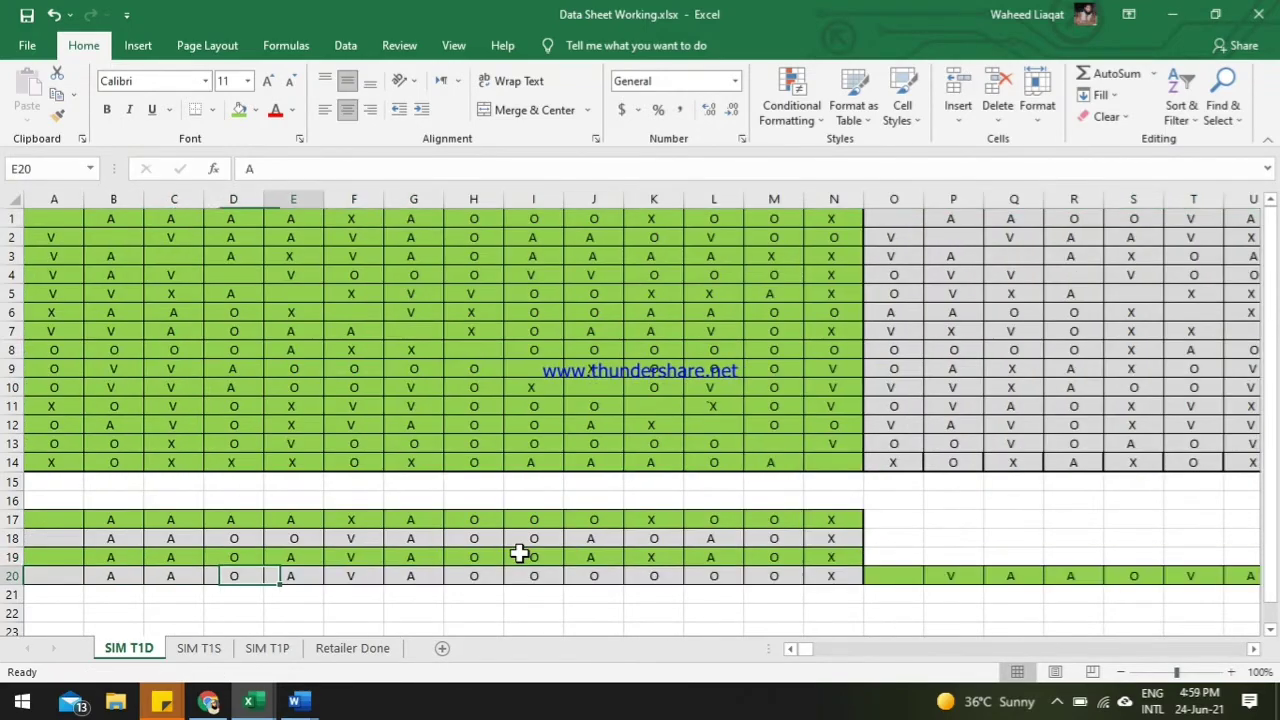
key(ctrl+Right)
key(Right)
key(ctrl+shift+Right)
key(ctrl+shift+Right)
key(ctrl+shift+Right)
key(ctrl+shift+Right)
key(ctrl+shift+Right)
key(ctrl+shift+Right)
key(ctrl+x)
key(Down)
key(Home)
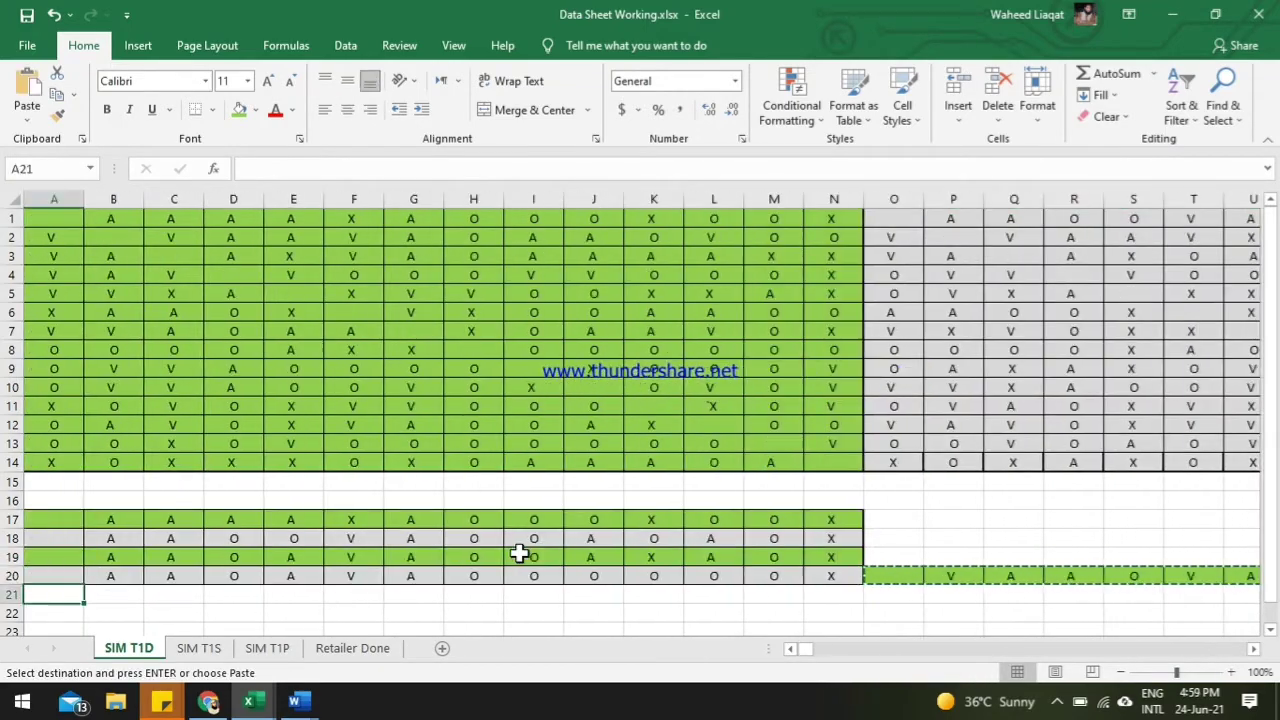
key(ctrl+v)
Step: Cut row 21 from O21 to its end and paste it starting at A22, under the fifth respondent's row
key(ctrl+Right)
key(ctrl+Right)
key(Right)
key(ctrl+shift+Right)
key(ctrl+shift+Right)
key(ctrl+shift+Right)
key(ctrl+shift+Right)
key(ctrl+shift+Right)
key(ctrl+shift+Right)
key(ctrl+shift+Right)
key(ctrl+shift+Right)
key(ctrl+shift+Right)
key(ctrl+shift+Right)
key(ctrl+shift+Right)
key(ctrl+shift+Right)
key(ctrl+shift+Right)
key(ctrl+x)
key(Down)
key(Home)
key(ctrl+v)
Step: Cut row 22 from O22 to its end and paste it starting at A23, under the sixth respondent's row
key(ctrl+Right)
key(ctrl+Right)
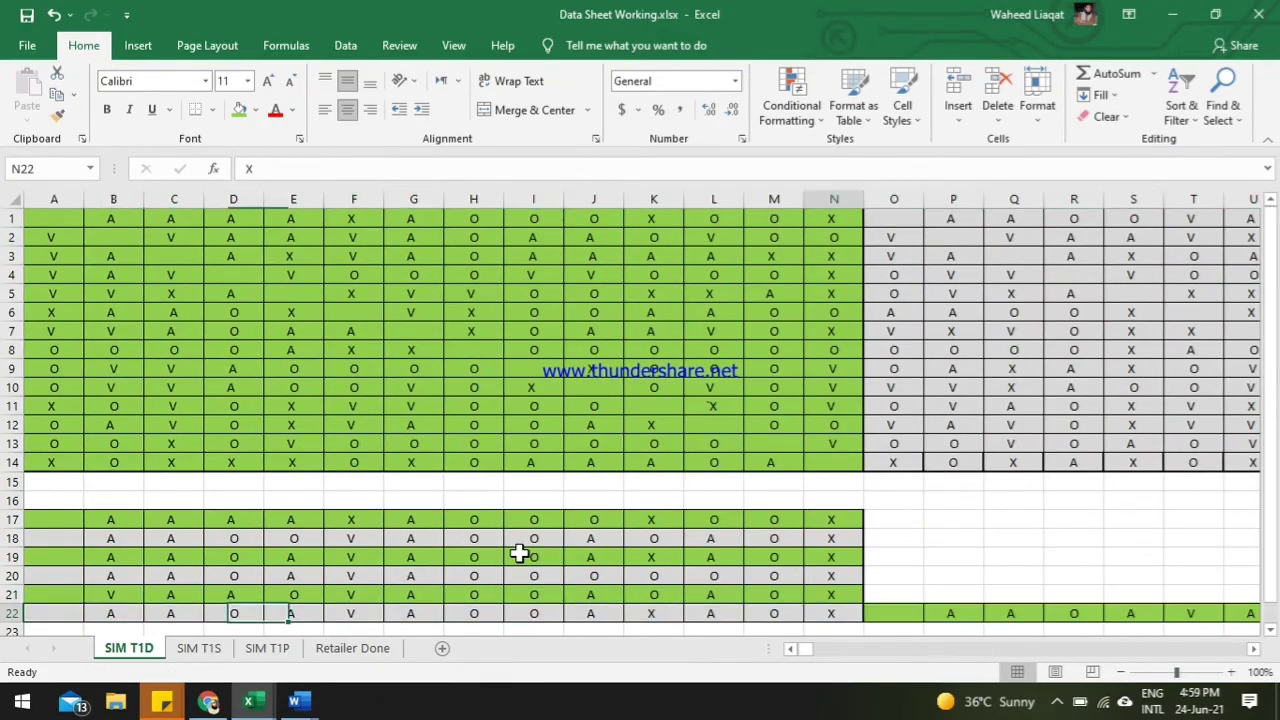
key(Right)
key(ctrl+shift+Right)
key(ctrl+shift+Right)
key(ctrl+shift+Right)
key(ctrl+shift+Right)
key(ctrl+shift+Right)
key(ctrl+shift+Right)
key(ctrl+shift+Right)
key(ctrl+shift+Right)
key(ctrl+x)
key(Down)
key(Home)
key(ctrl+v)
Step: Cut row 23 from O23 to its end and paste it starting at A24, under the seventh respondent's row
key(ctrl+Right)
key(ctrl+Right)
key(Right)
key(ctrl+shift+Right)
key(ctrl+shift+Right)
key(ctrl+shift+Right)
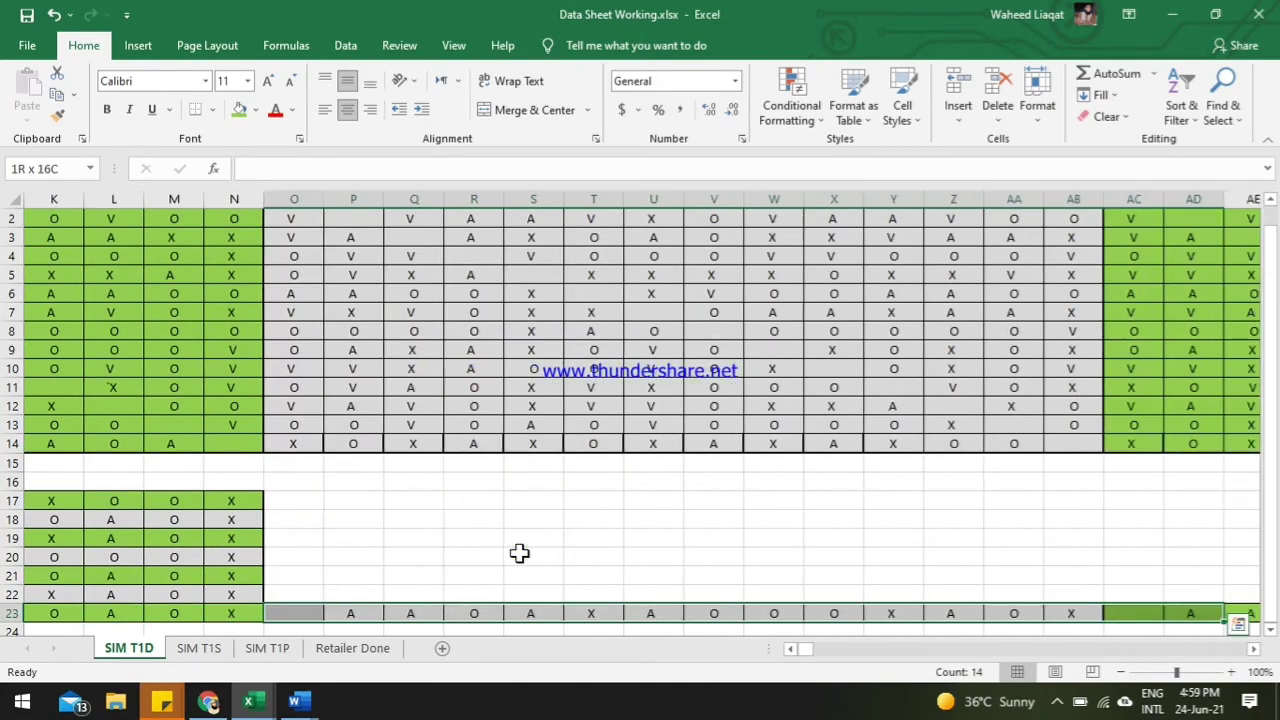
key(ctrl+shift+Right)
key(ctrl+shift+Right)
key(ctrl+shift+Right)
key(ctrl+shift+Right)
key(ctrl+shift+Right)
key(ctrl+x)
key(Down)
key(Home)
key(ctrl+v)
Step: Cut row 24 from O24 to its end and paste it starting at A25, under the eighth respondent's row
key(ctrl+Right)
key(ctrl+Right)
key(Right)
key(ctrl+shift+Right)
key(ctrl+shift+Right)
key(ctrl+shift+Right)
key(ctrl+shift+Right)
key(ctrl+shift+Right)
key(ctrl+shift+Right)
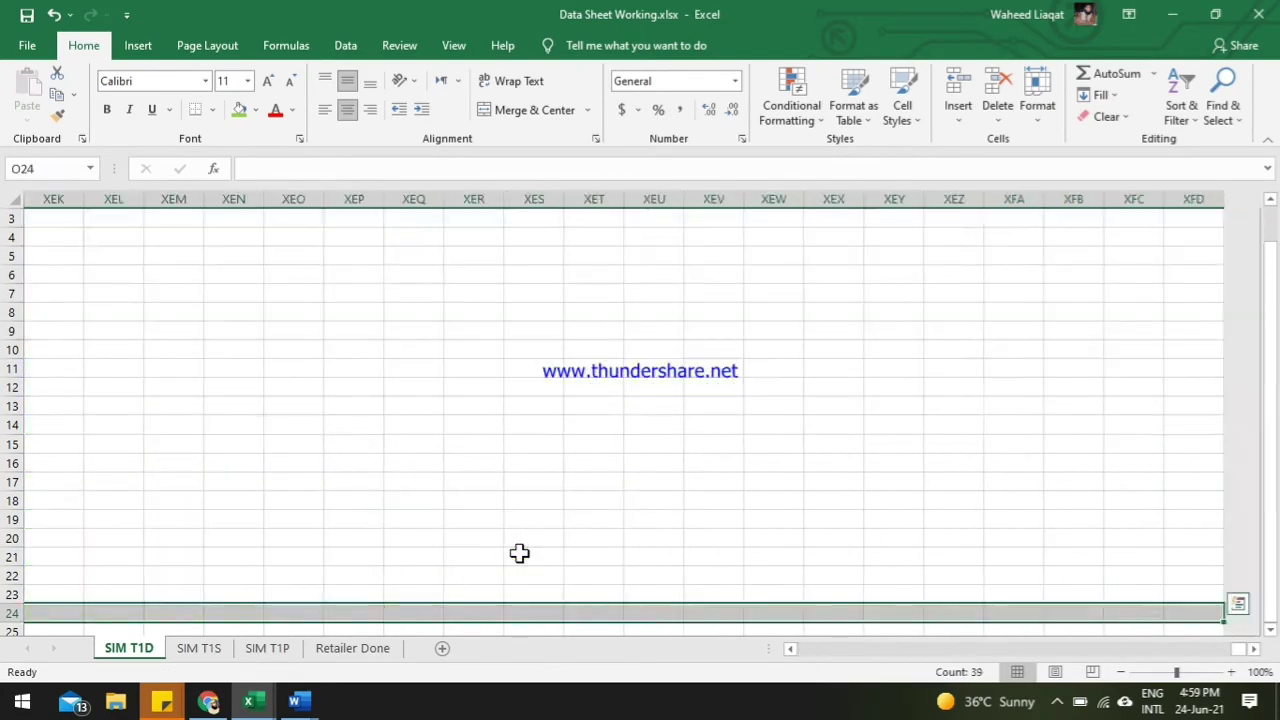
key(ctrl+x)
key(Down)
key(Home)
key(ctrl+v)
Step: Cut row 25 from O25 to its end and paste it starting at A26, under the ninth respondent's row
key(ctrl+Right)
key(ctrl+Right)
key(Right)
key(ctrl+shift+Right)
key(ctrl+shift+Right)
key(ctrl+shift+Right)
key(ctrl+shift+Right)
key(ctrl+shift+Right)
key(ctrl+shift+Right)
key(ctrl+x)
key(Down)
key(Home)
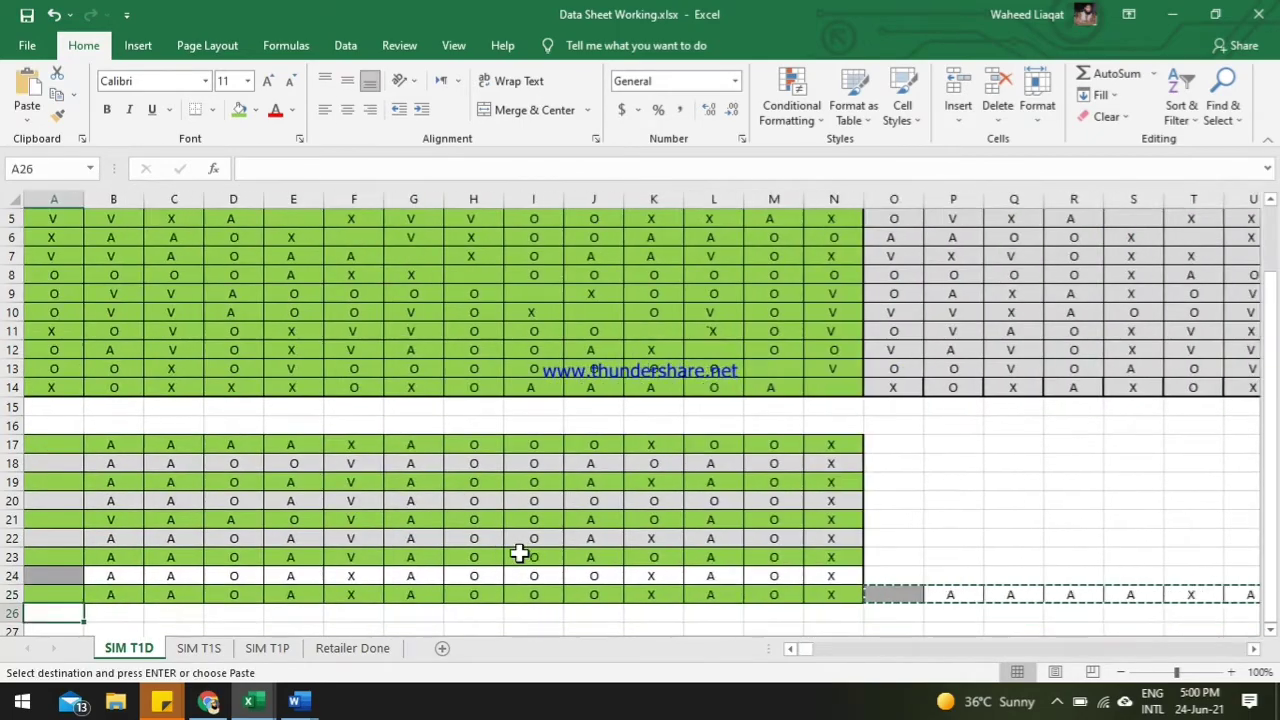
key(ctrl+v)
Step: Cut row 26 from O26 to its end and paste it starting at A27, under the tenth respondent's row
key(ctrl+Right)
key(ctrl+Right)
key(Right)
key(ctrl+shift+Right)
key(ctrl+shift+Right)
key(ctrl+shift+Right)
key(ctrl+shift+Right)
key(ctrl+shift+Right)
key(ctrl+shift+Right)
key(ctrl+x)
key(Down)
key(Home)
key(ctrl+v)
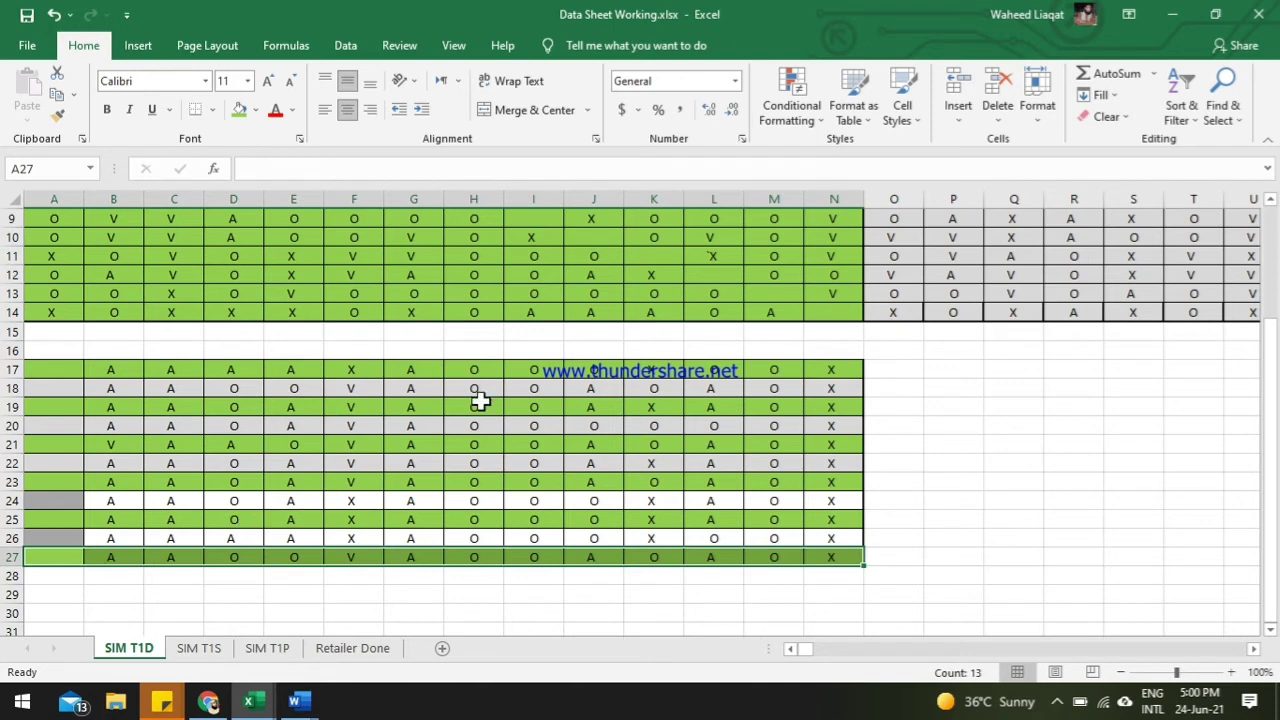
Step: Label the stacked columns in row 16 by entering 1,1 in A16 and filling the series across to 1,14 in N16
click(54, 350)
text(1)
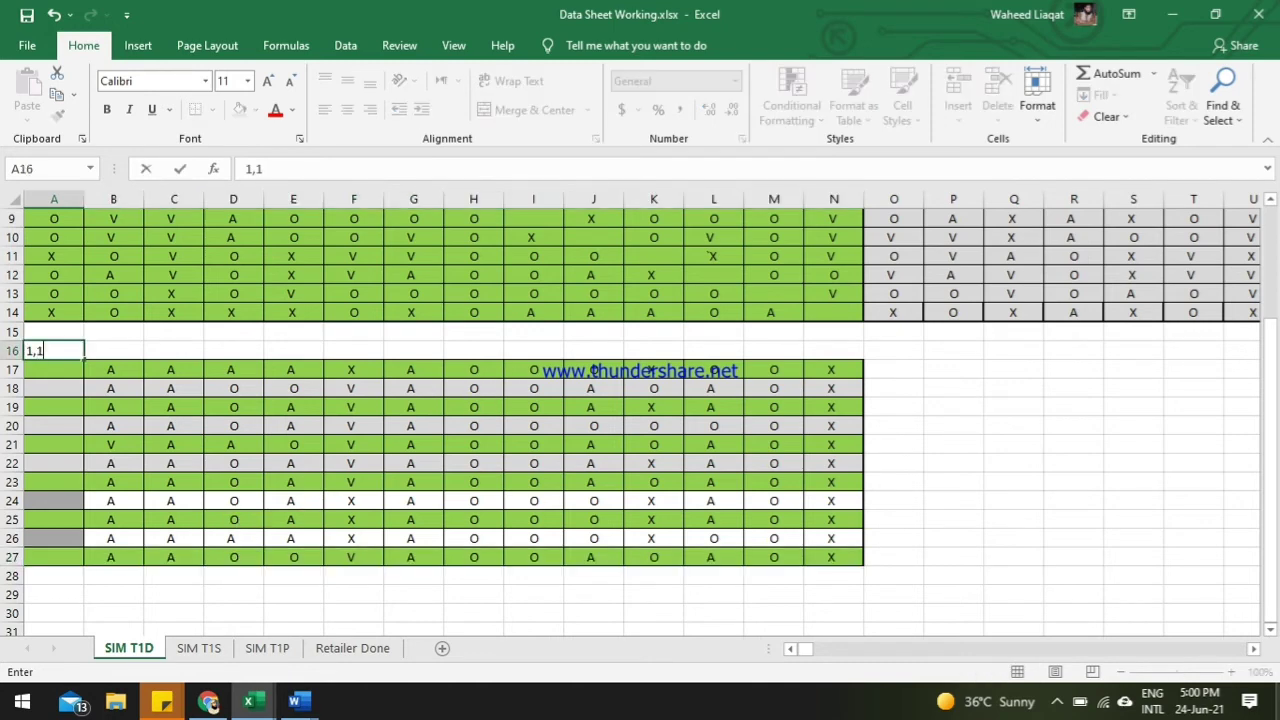
text(,1)
click(322, 437)
click(63, 351)
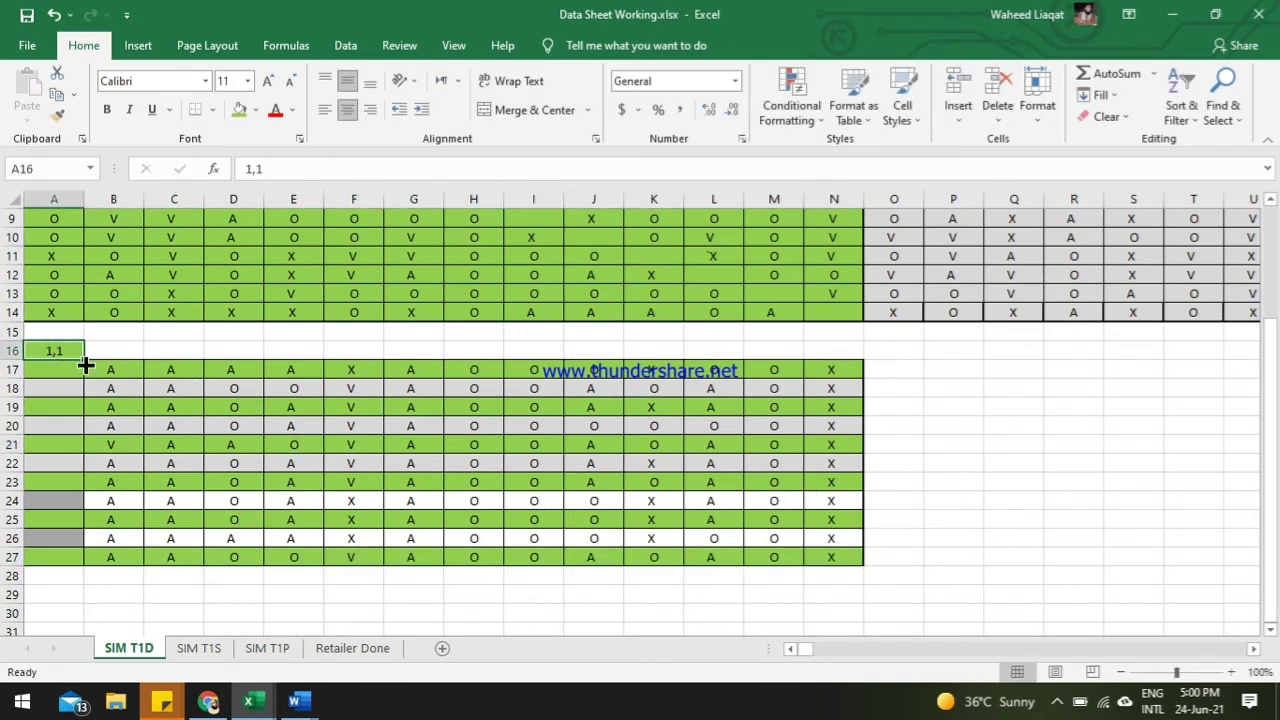
drag(84, 356, 856, 428)
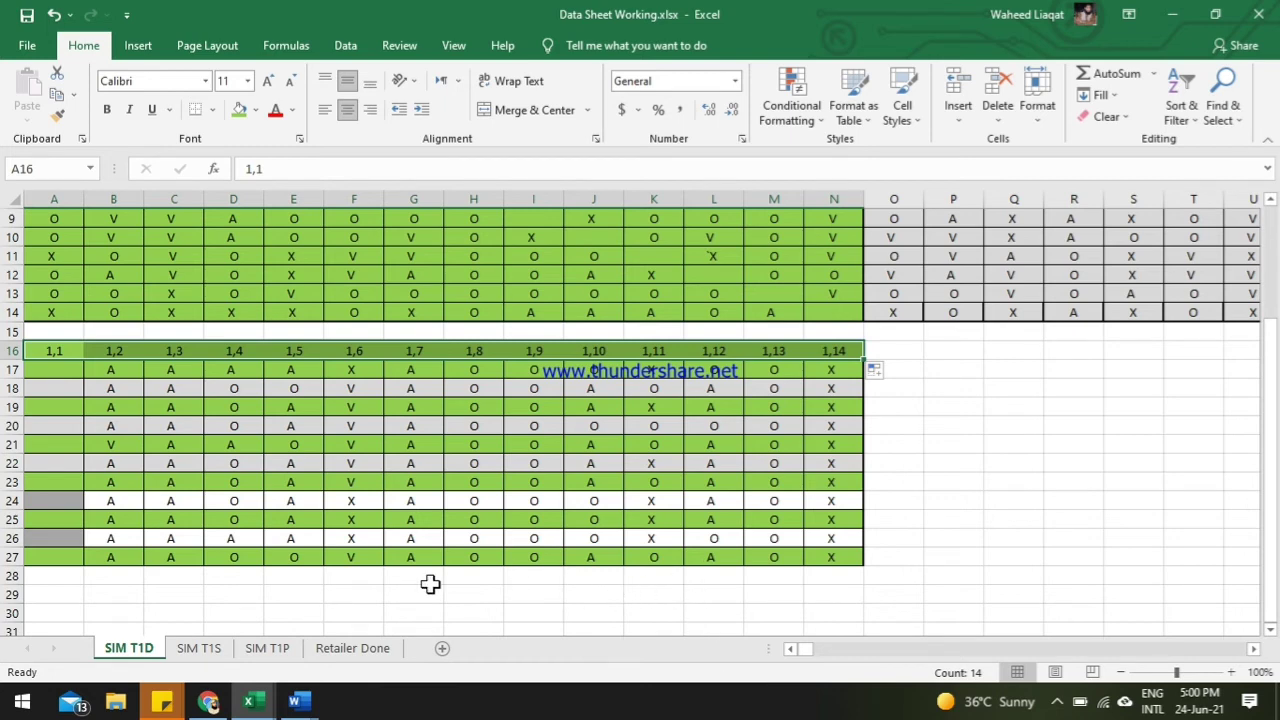
Step: Enter the most frequent symbols for columns 1,2 to 1,4 in row 28: A in B28, A in C28 and O in D28
click(121, 583)
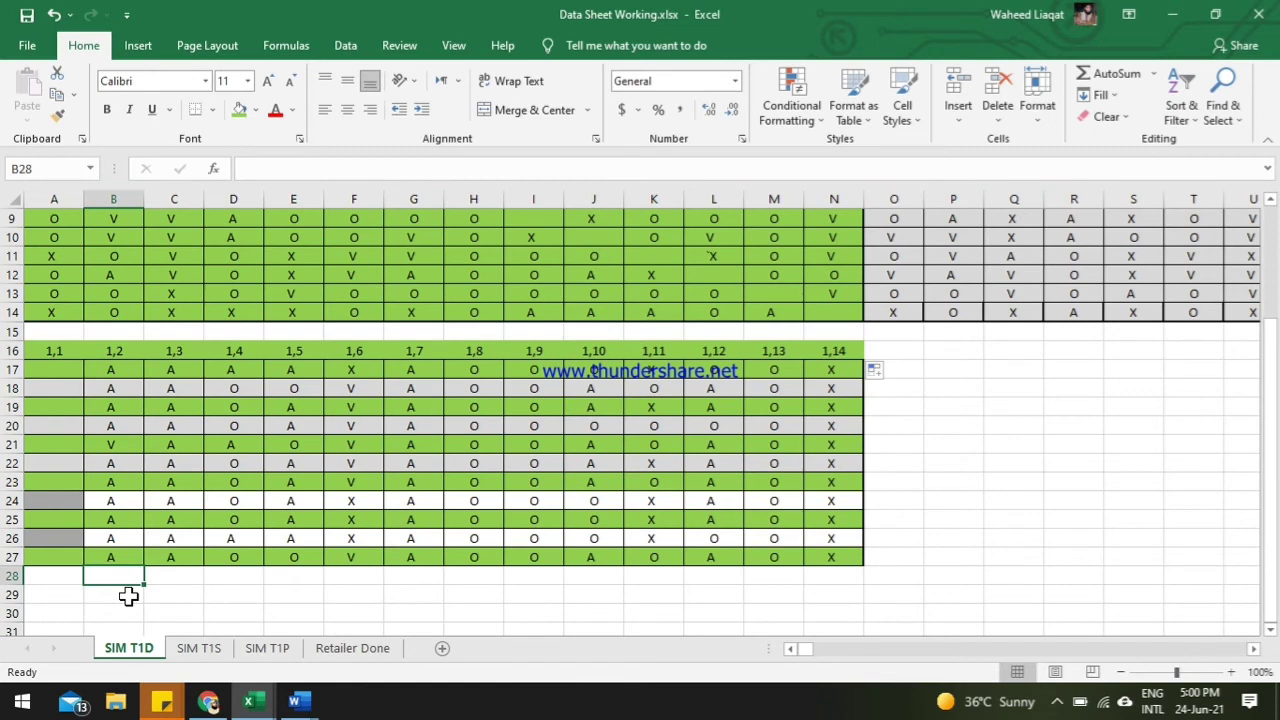
text(A)
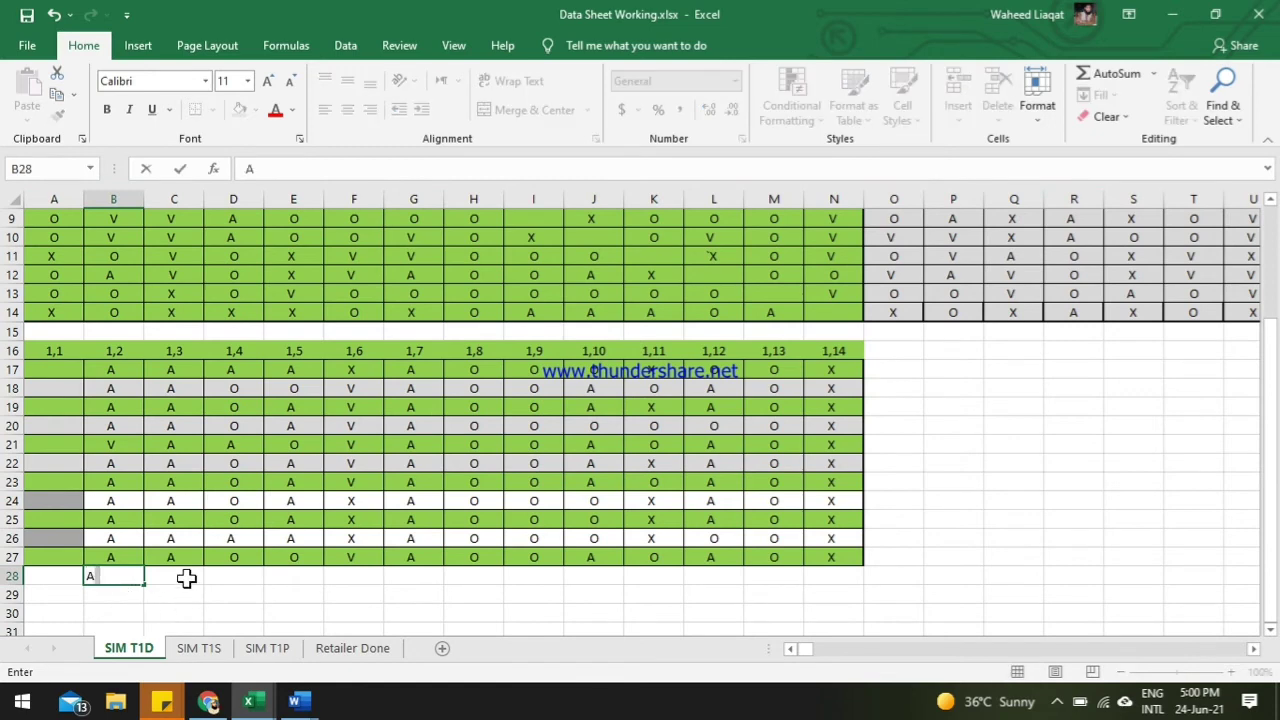
click(186, 578)
text(A)
click(244, 580)
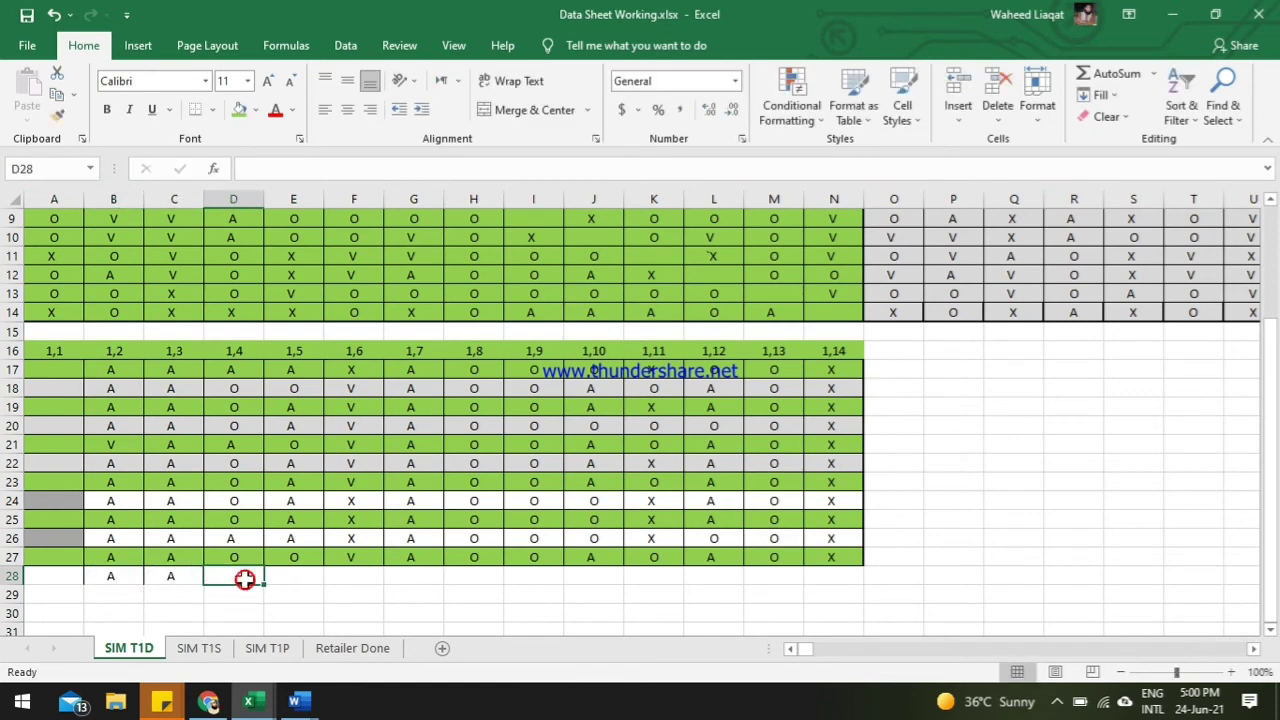
mouse_move(318, 702)
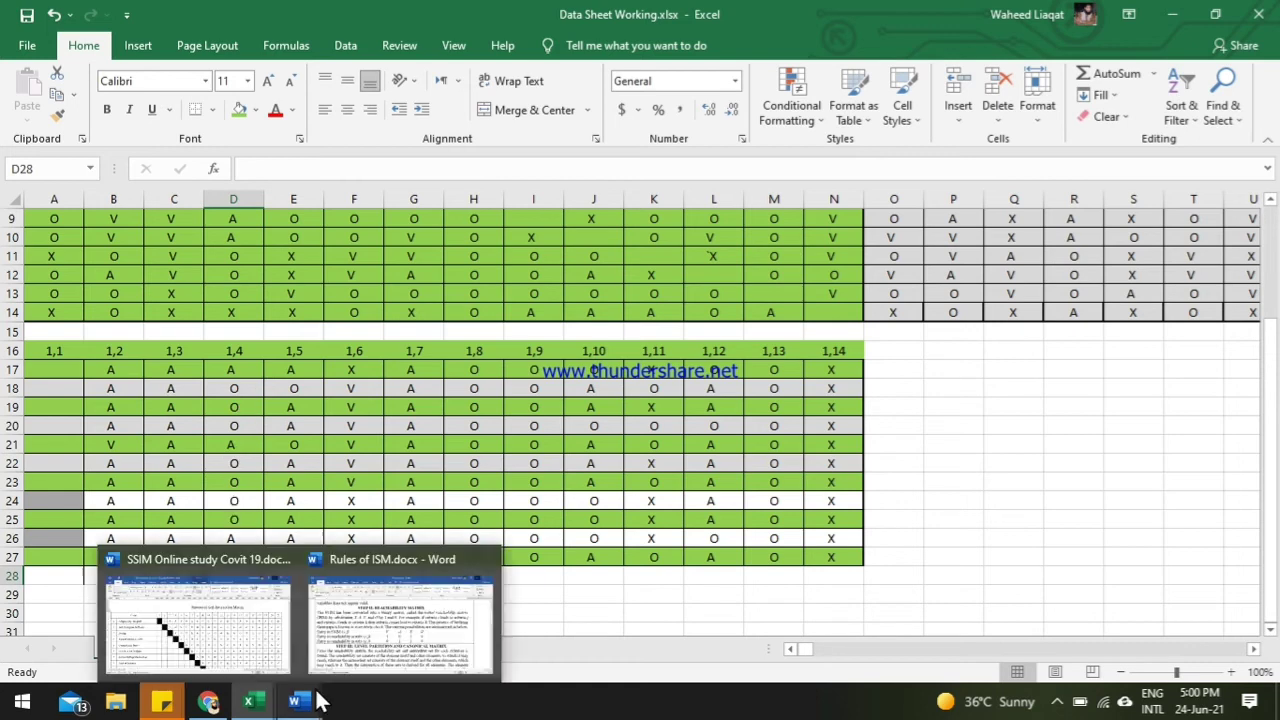
text(O)
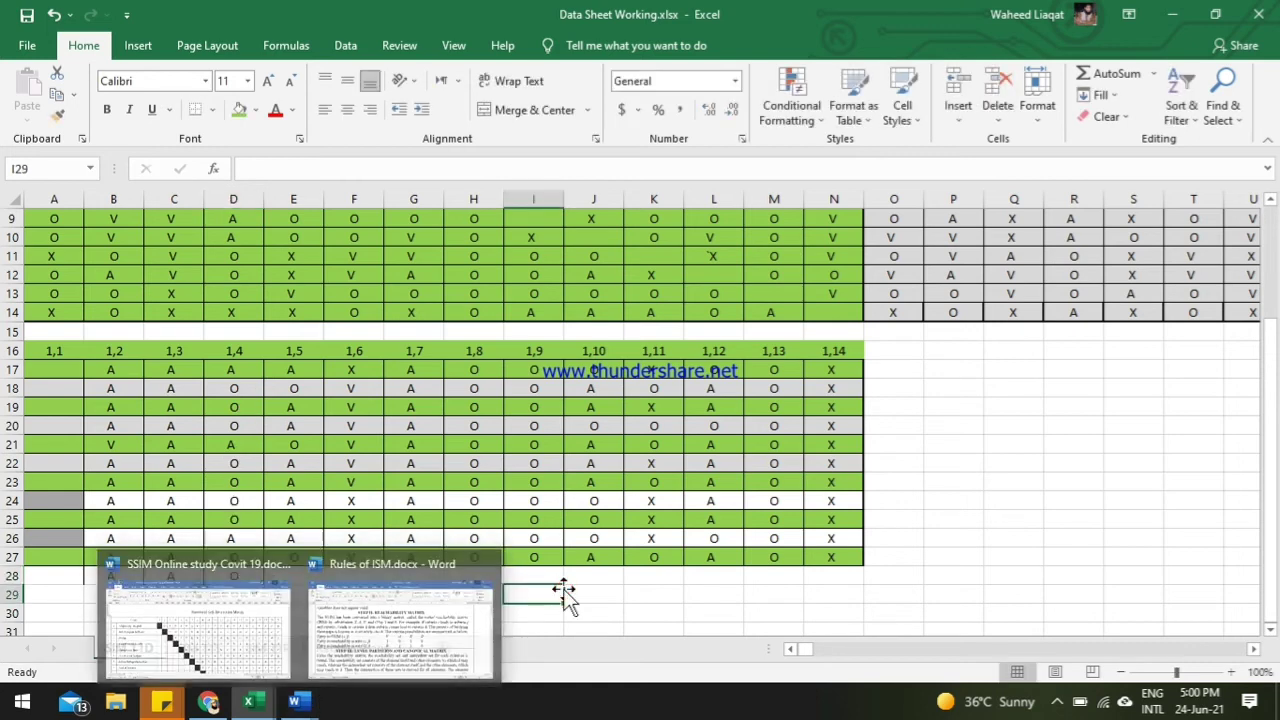
click(552, 591)
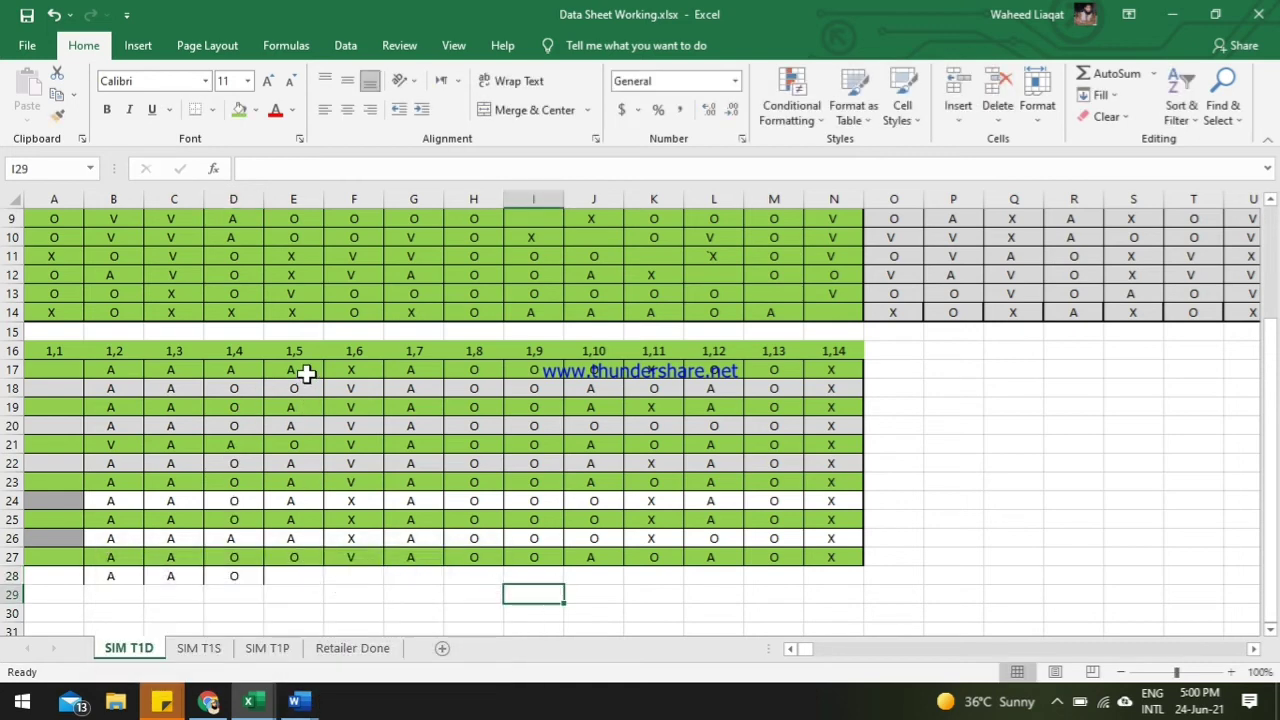
Step: Sort only the 1,5 column entries in E17:E27 from A to Z, without expanding the selection
drag(306, 371, 300, 557)
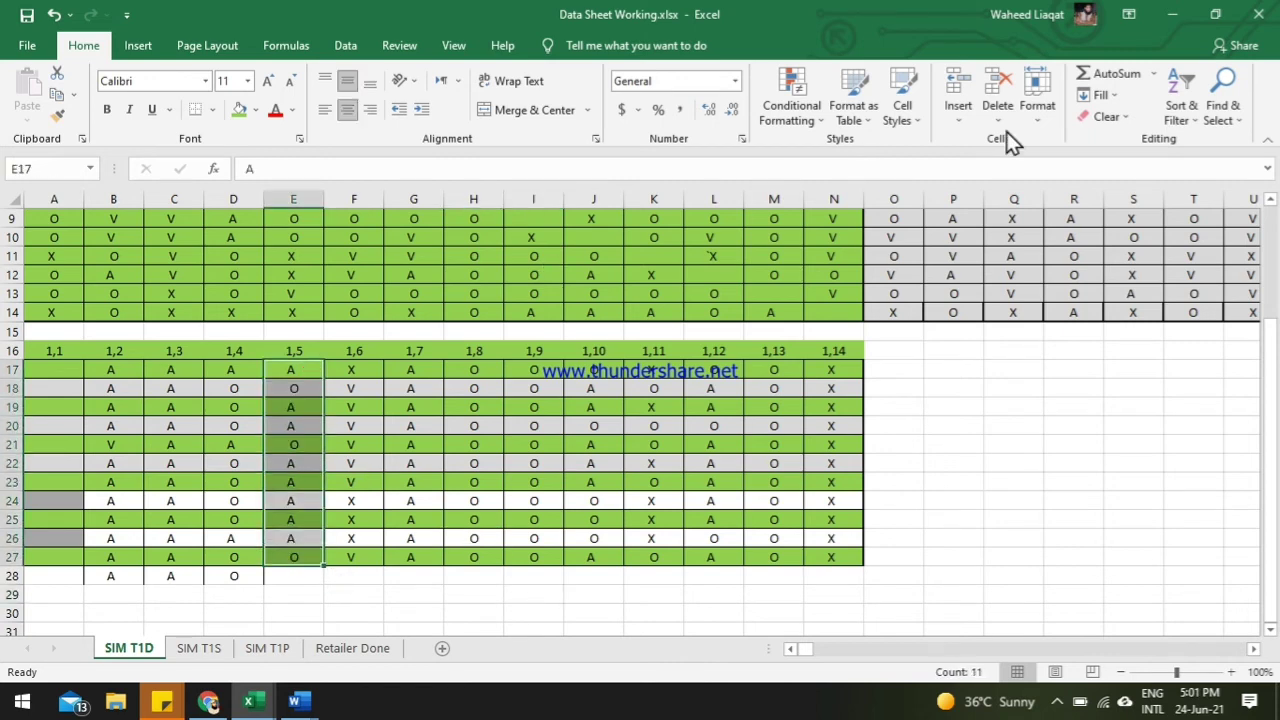
click(1182, 108)
click(1200, 141)
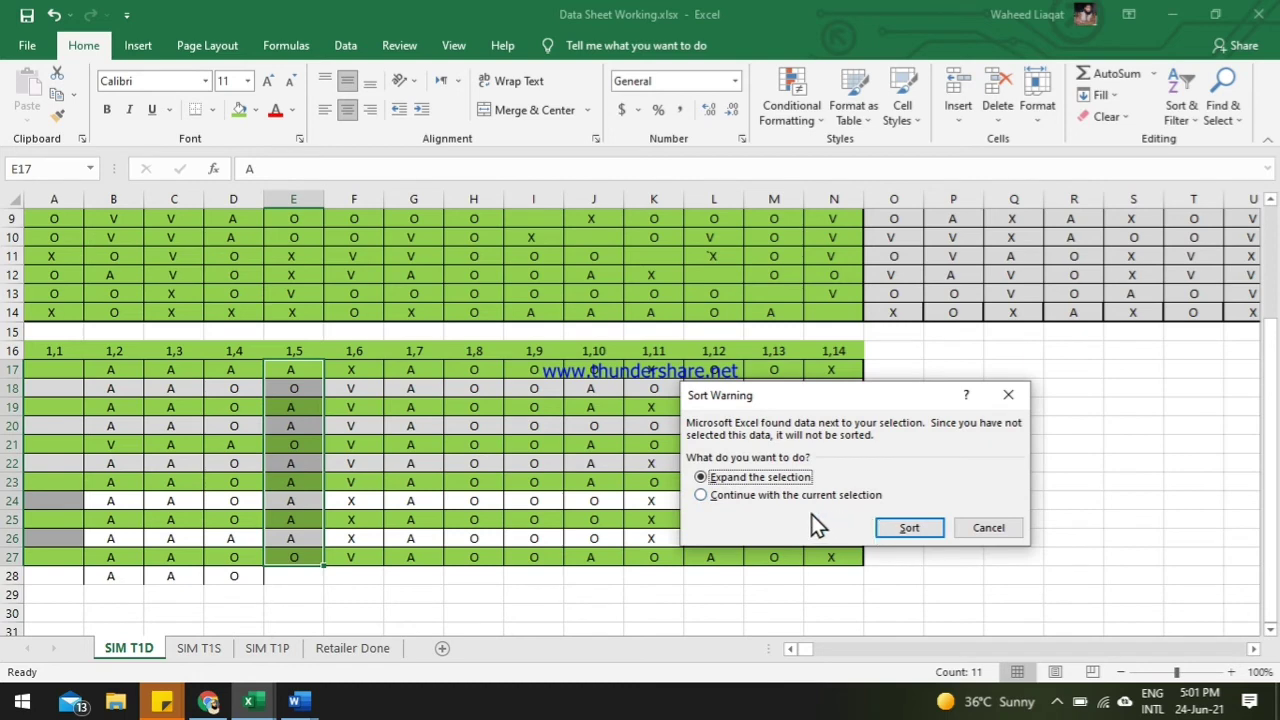
click(782, 496)
click(905, 528)
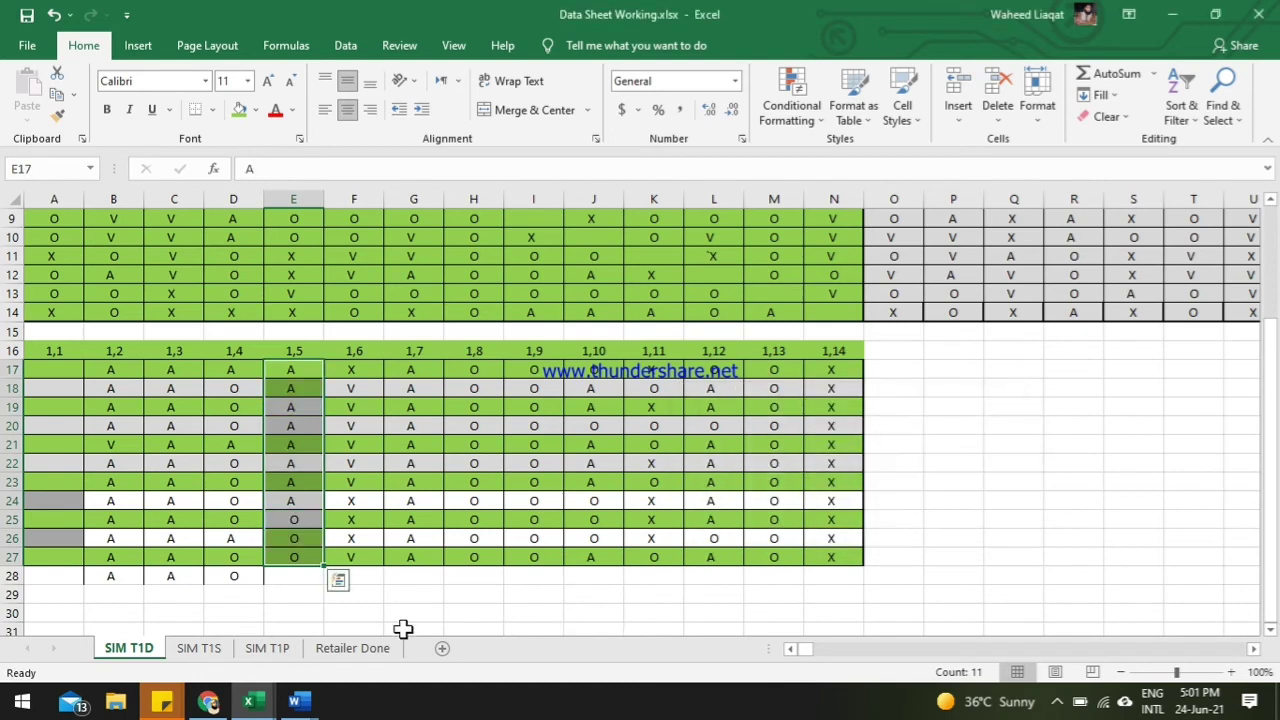
Step: Enter A in E28 as the most frequent symbol of column 1,5
click(298, 578)
text(A)
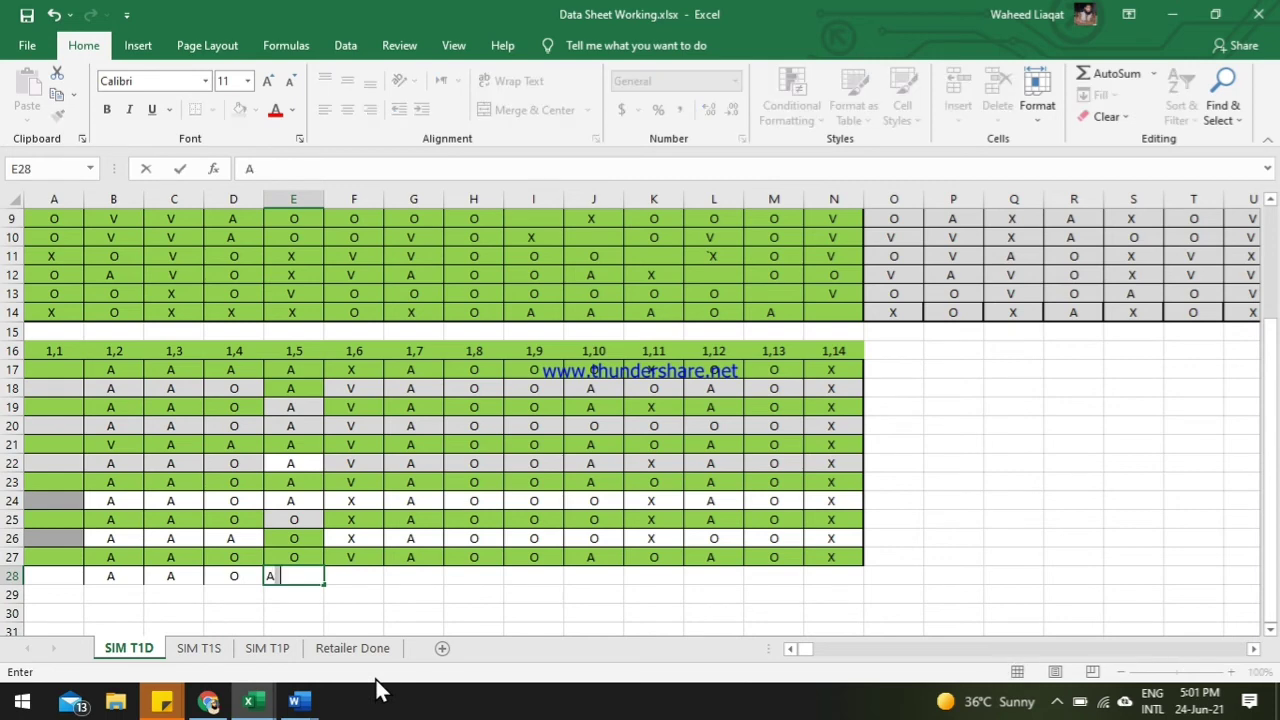
click(409, 576)
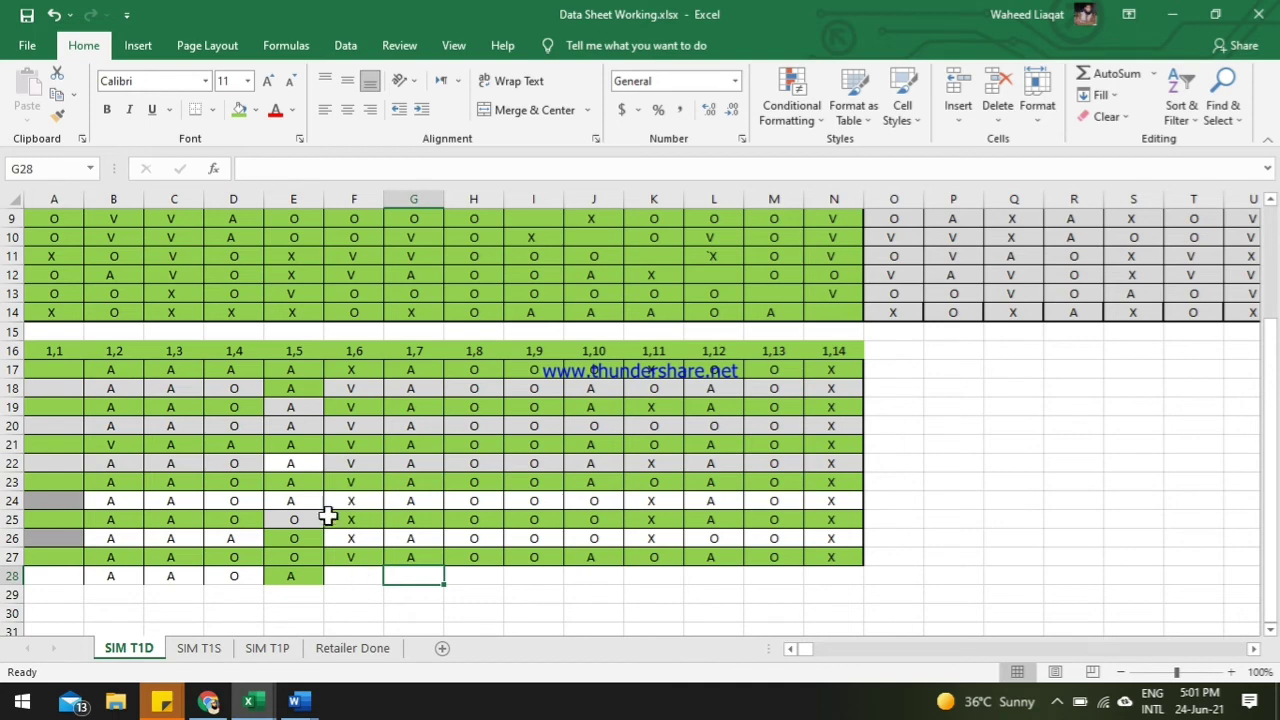
Step: Sort the stacked response rows in B18:N27 from A to Z
drag(110, 386, 830, 555)
click(1180, 112)
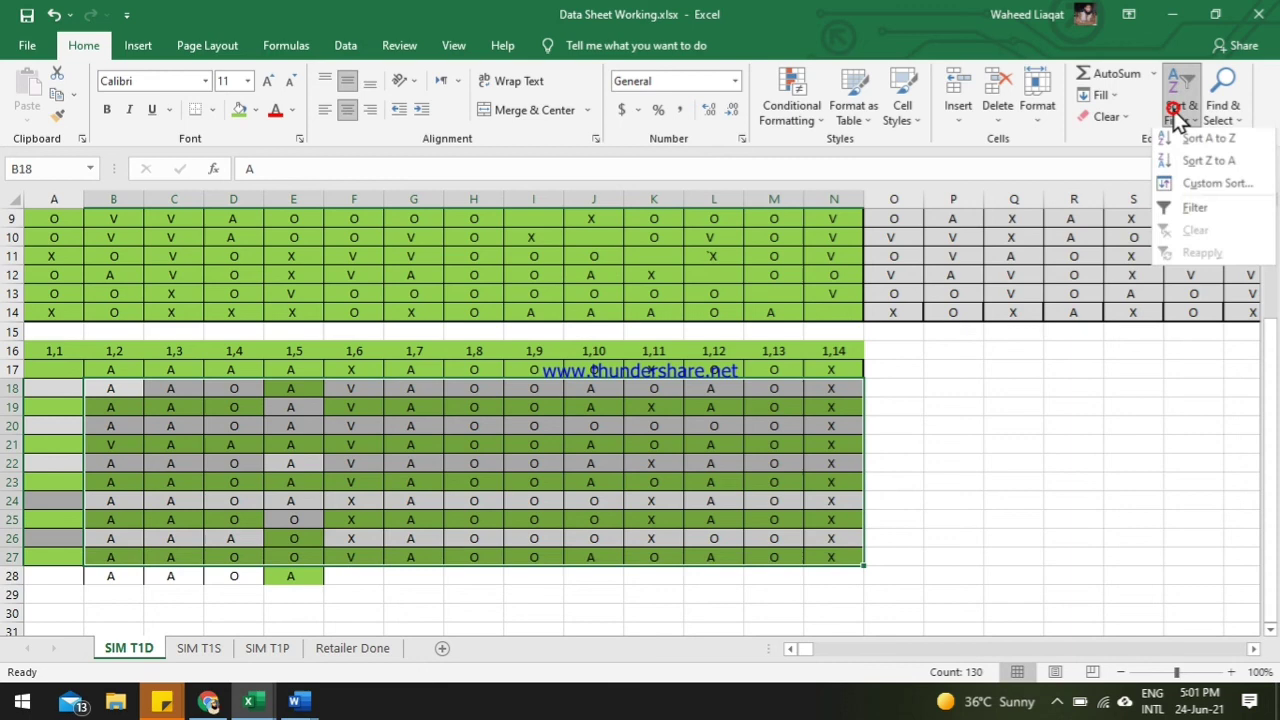
click(1206, 166)
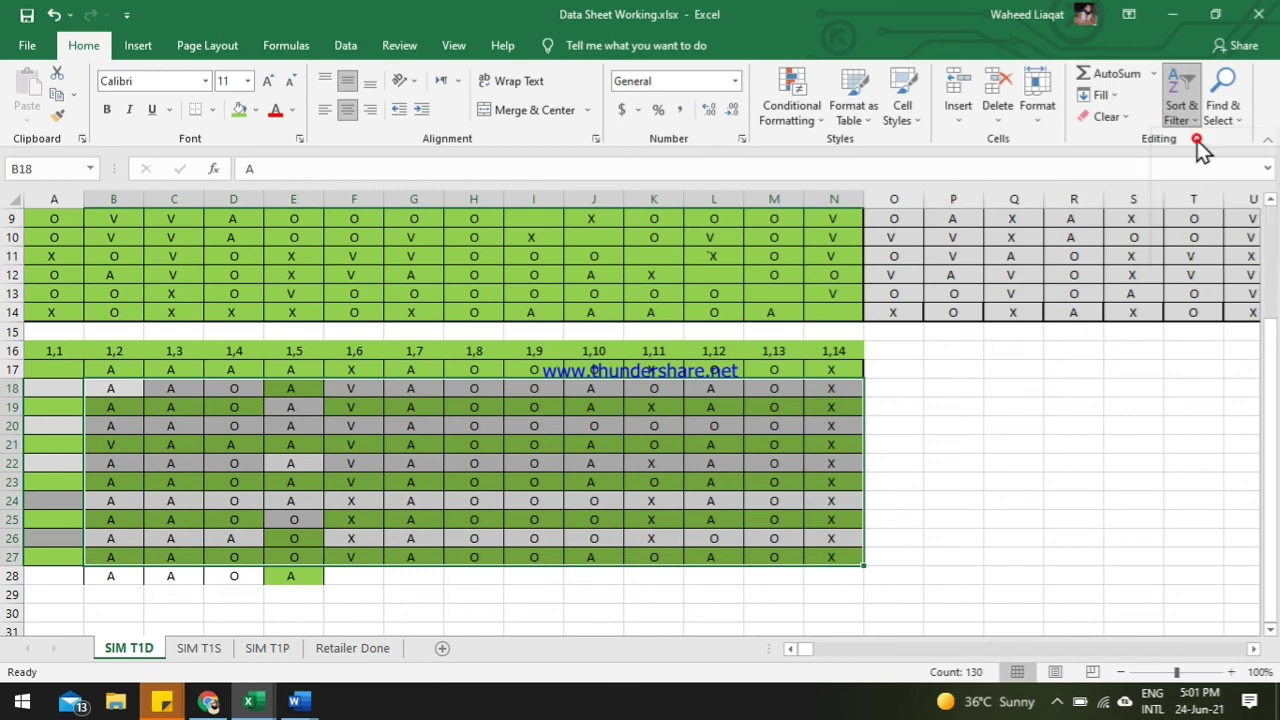
Step: Enter the most frequent symbols for columns 1,6 to 1,10 in F28:J28: V, A, O, O and A
click(361, 585)
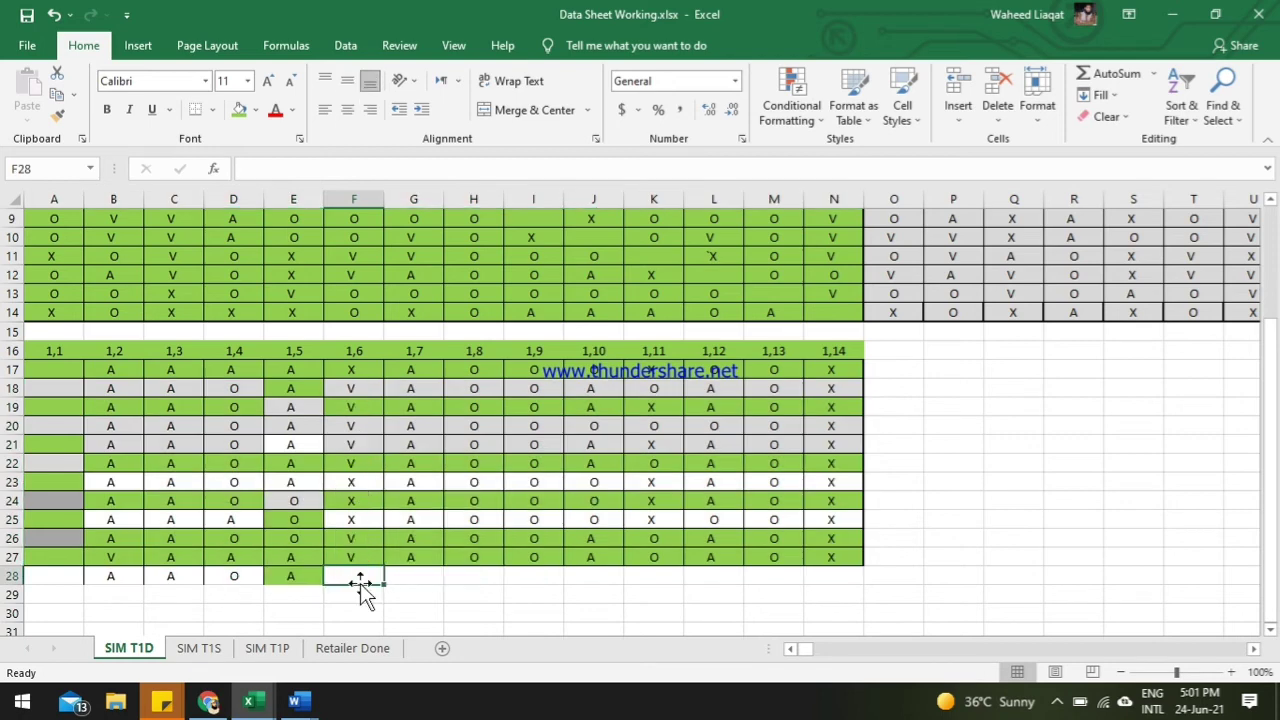
text(V)
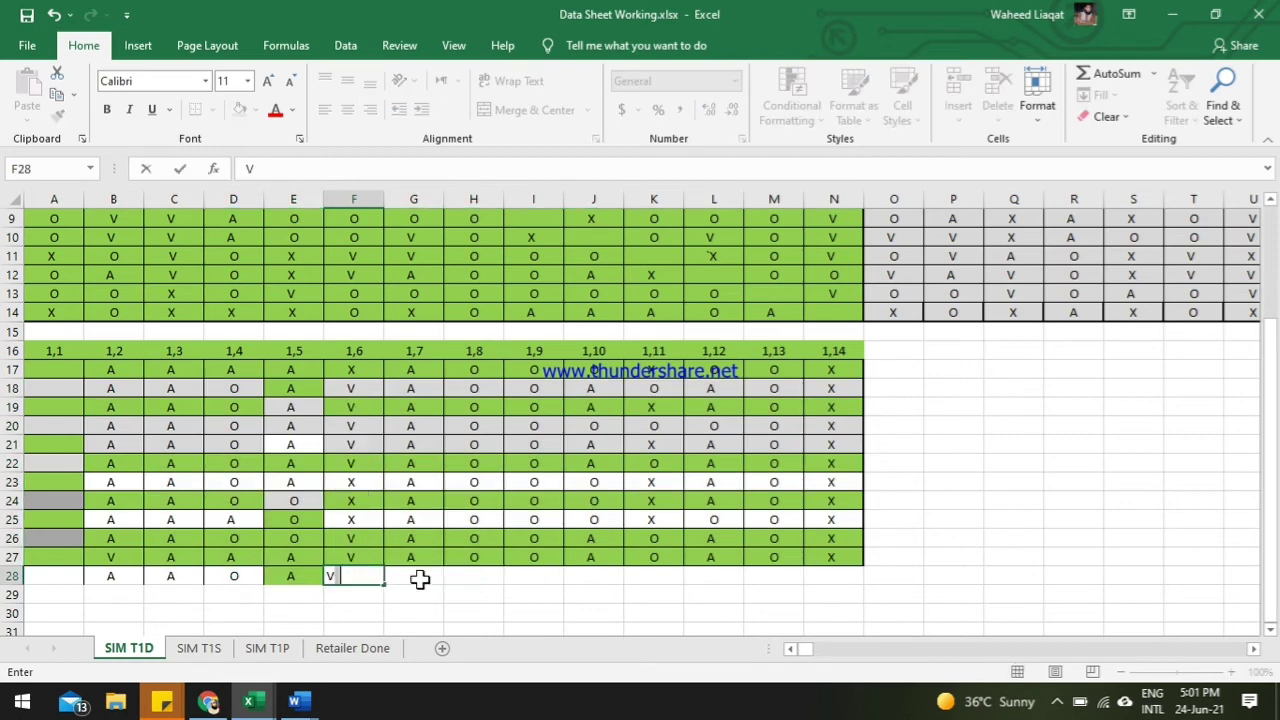
click(414, 576)
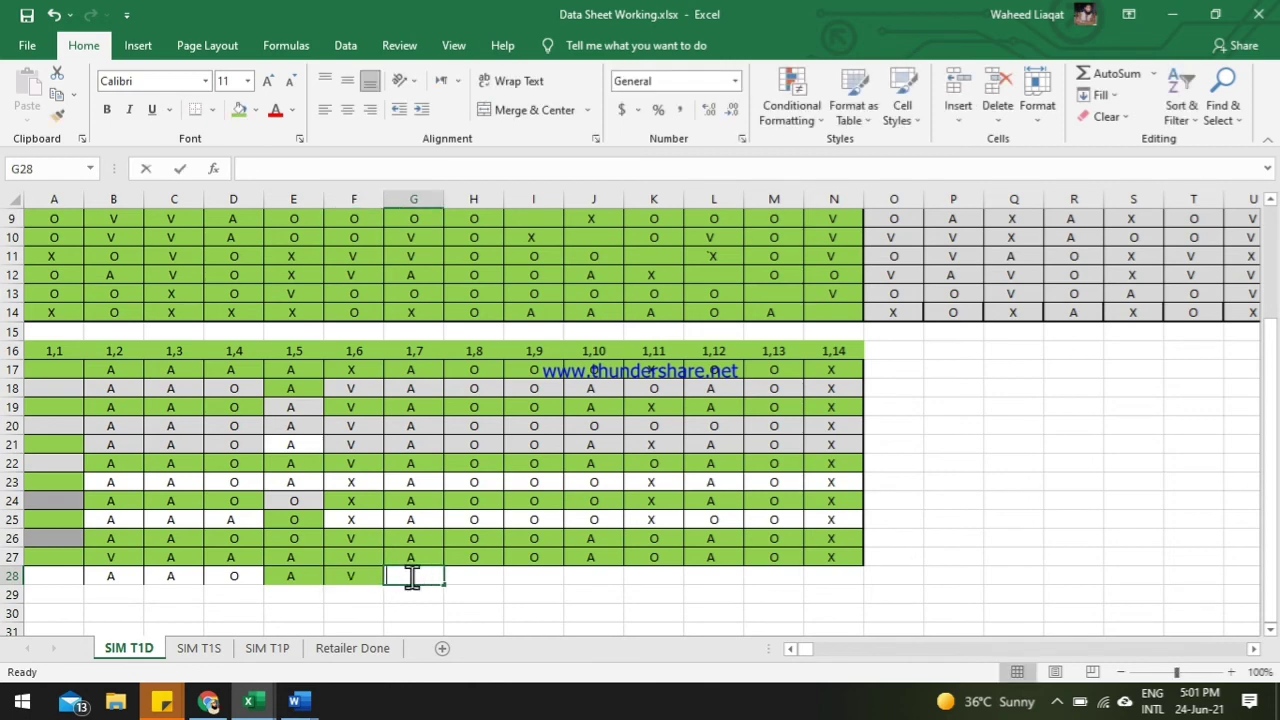
text(A)
click(475, 578)
text(O)
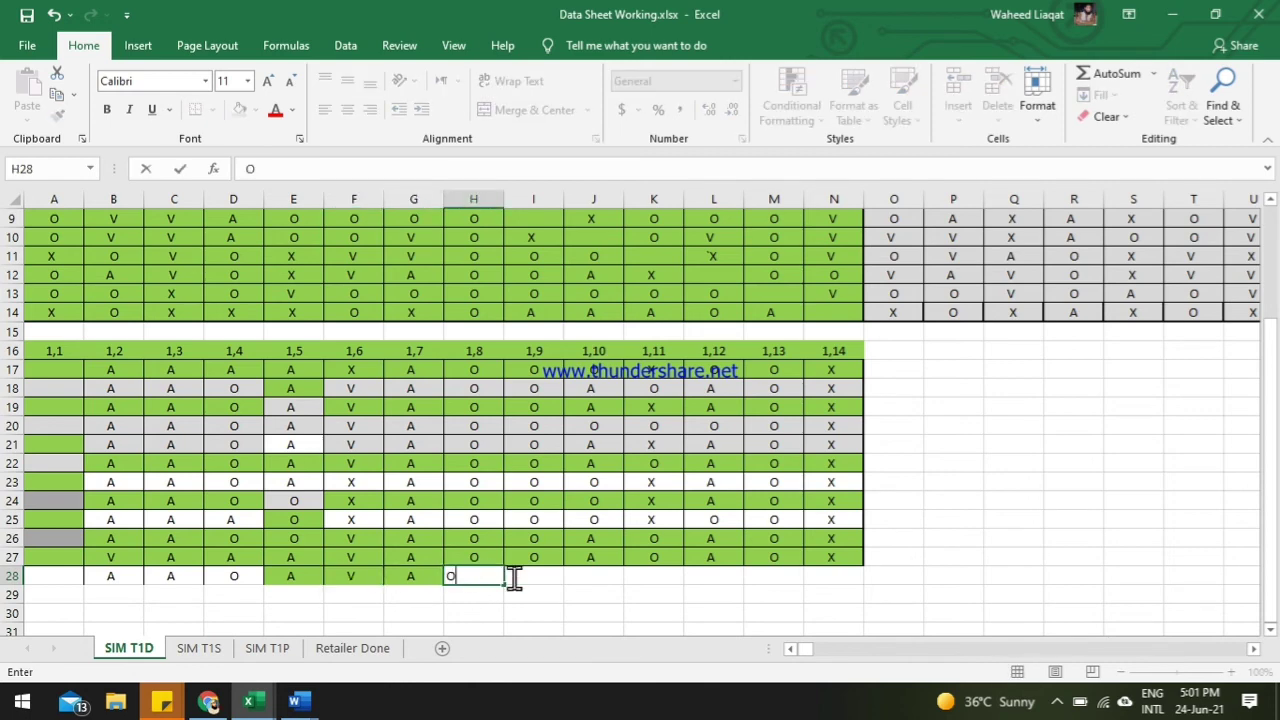
click(560, 578)
text(O)
click(593, 576)
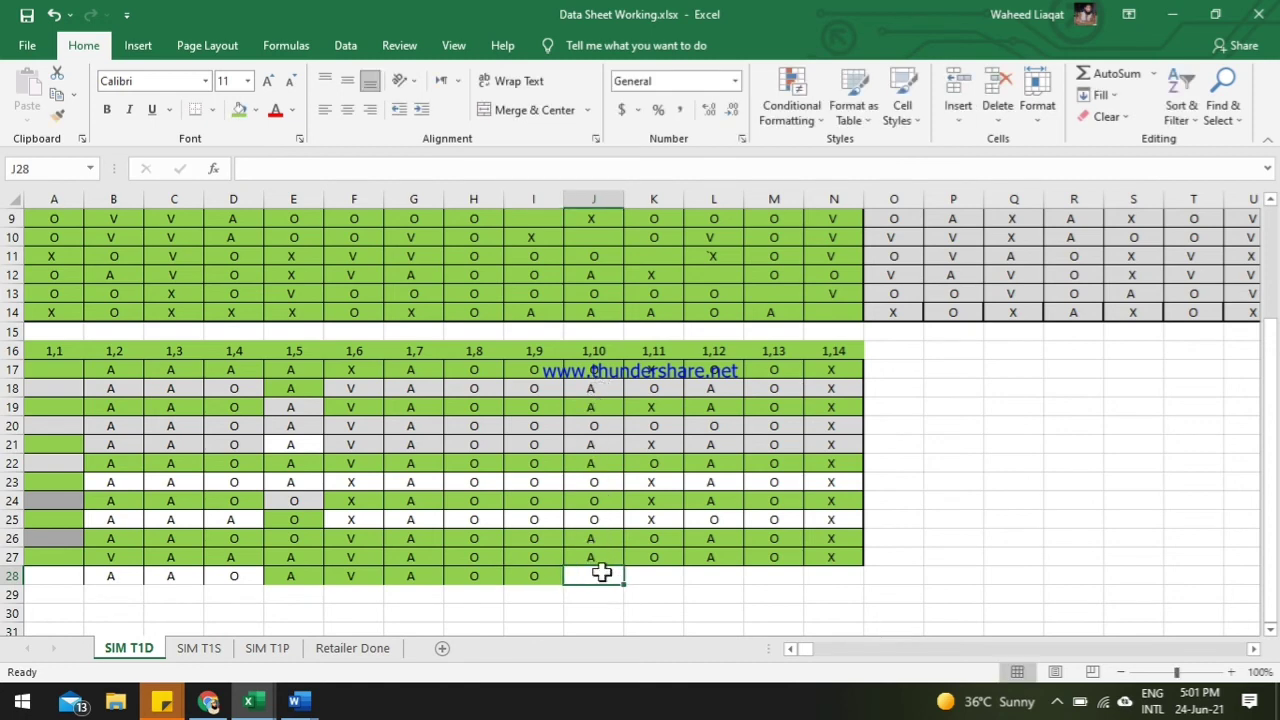
text(A)
click(654, 578)
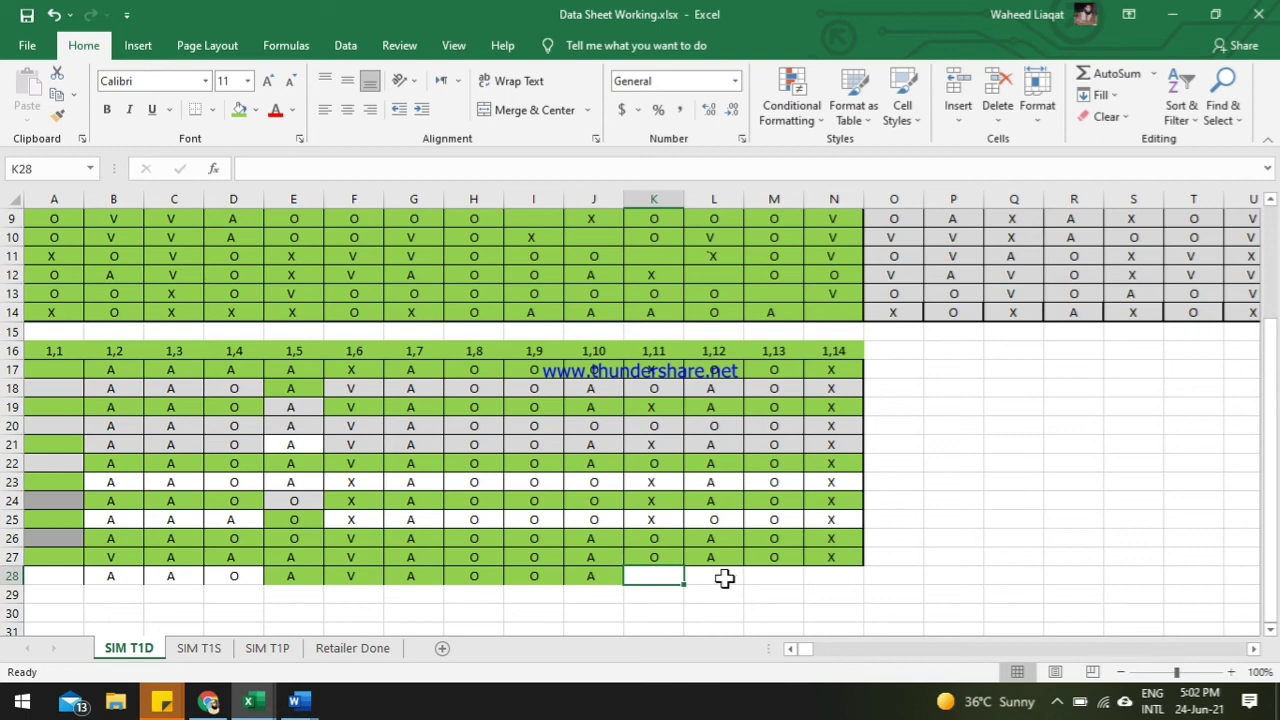
Step: Enter A in L28 for column 1,12 and X in K28 for column 1,11
drag(714, 372, 717, 553)
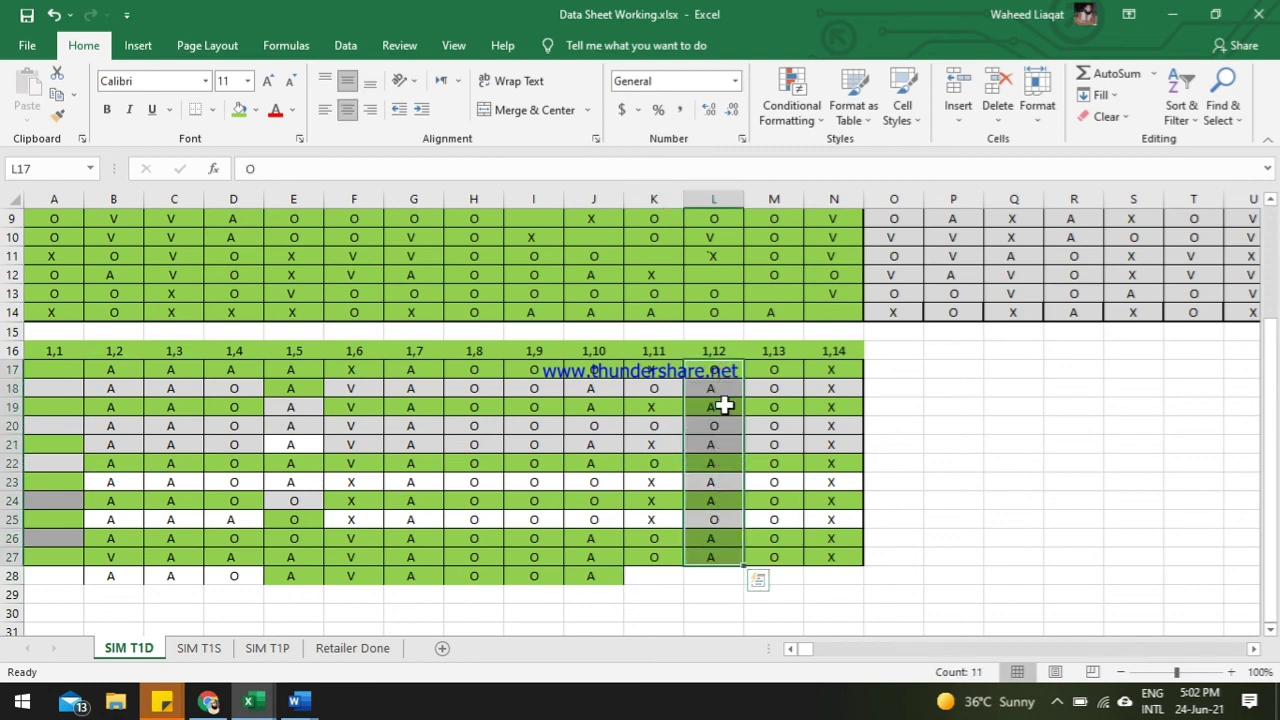
click(718, 583)
text(A)
click(654, 581)
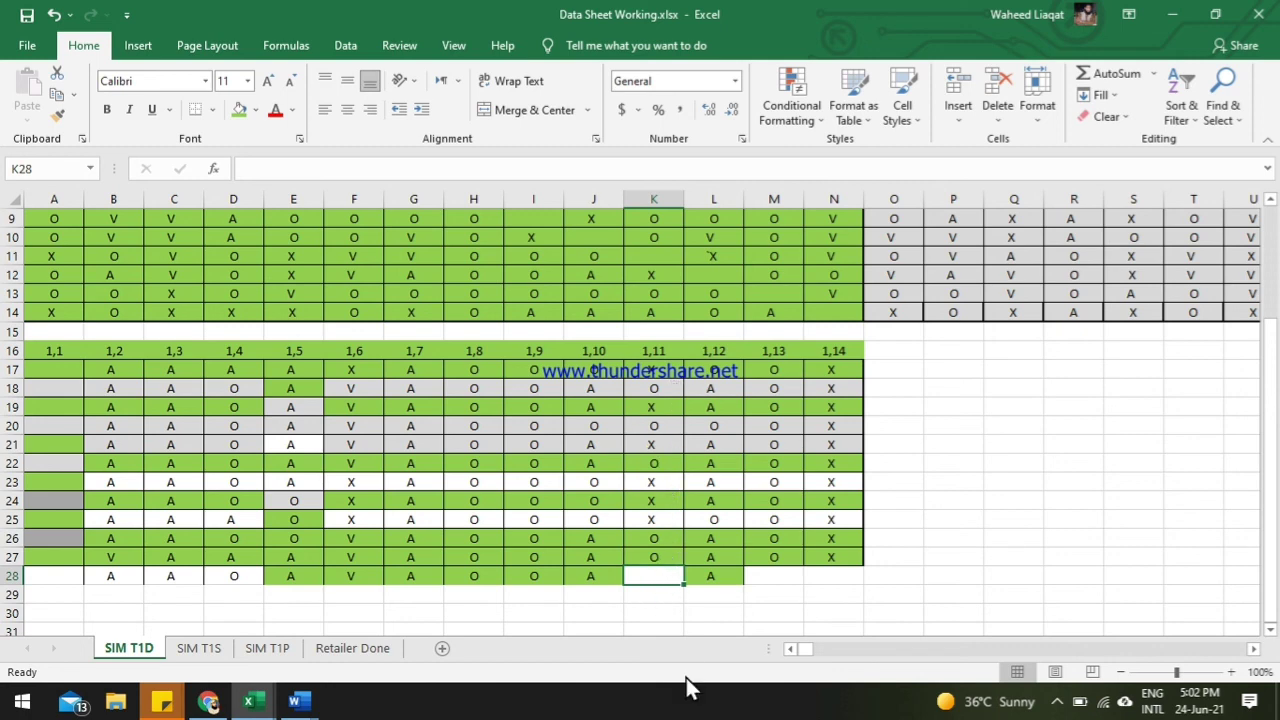
text(X)
Step: Complete row 28 with O in M28 and X in N28, and select the finished row A28:N28
click(766, 576)
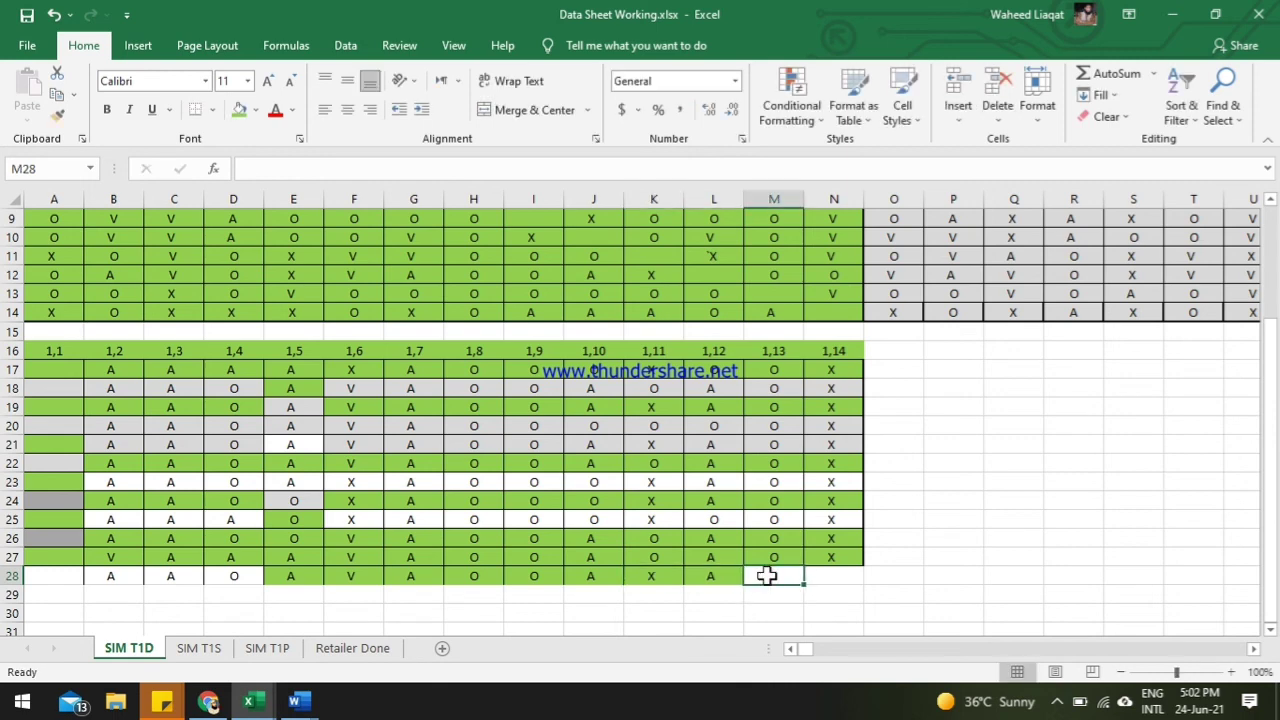
text(O)
click(831, 577)
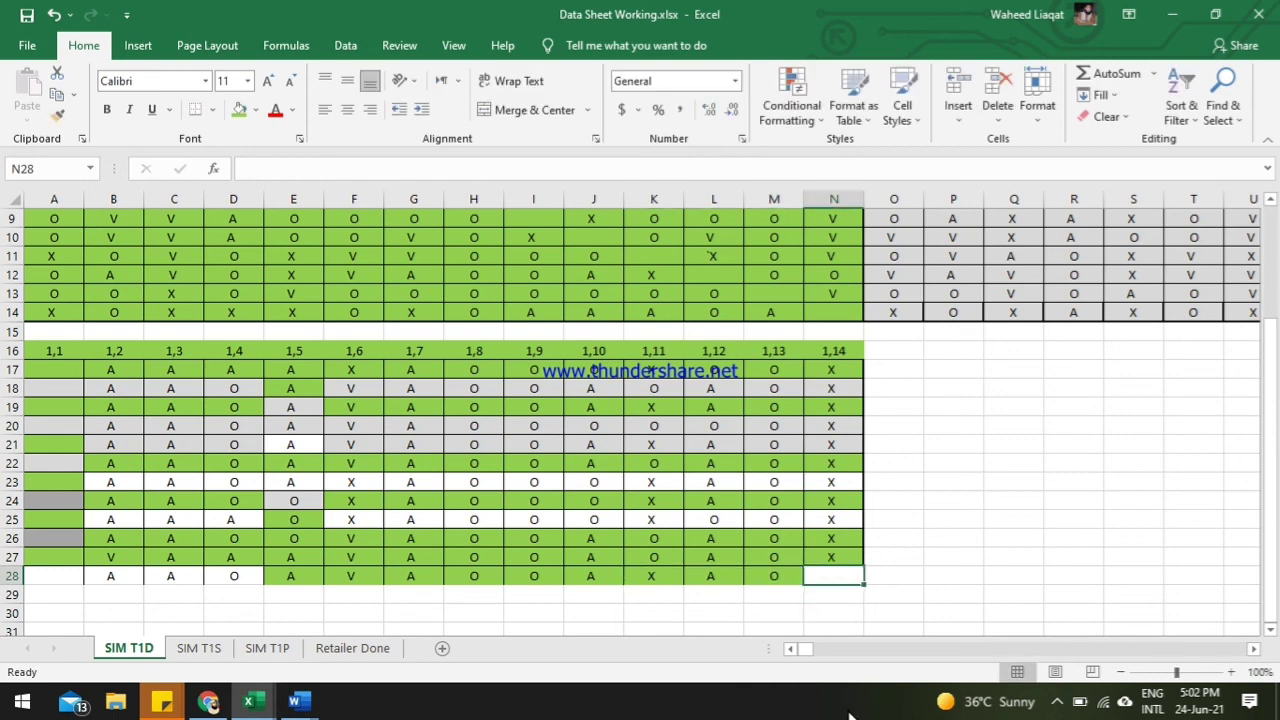
text(X)
click(702, 596)
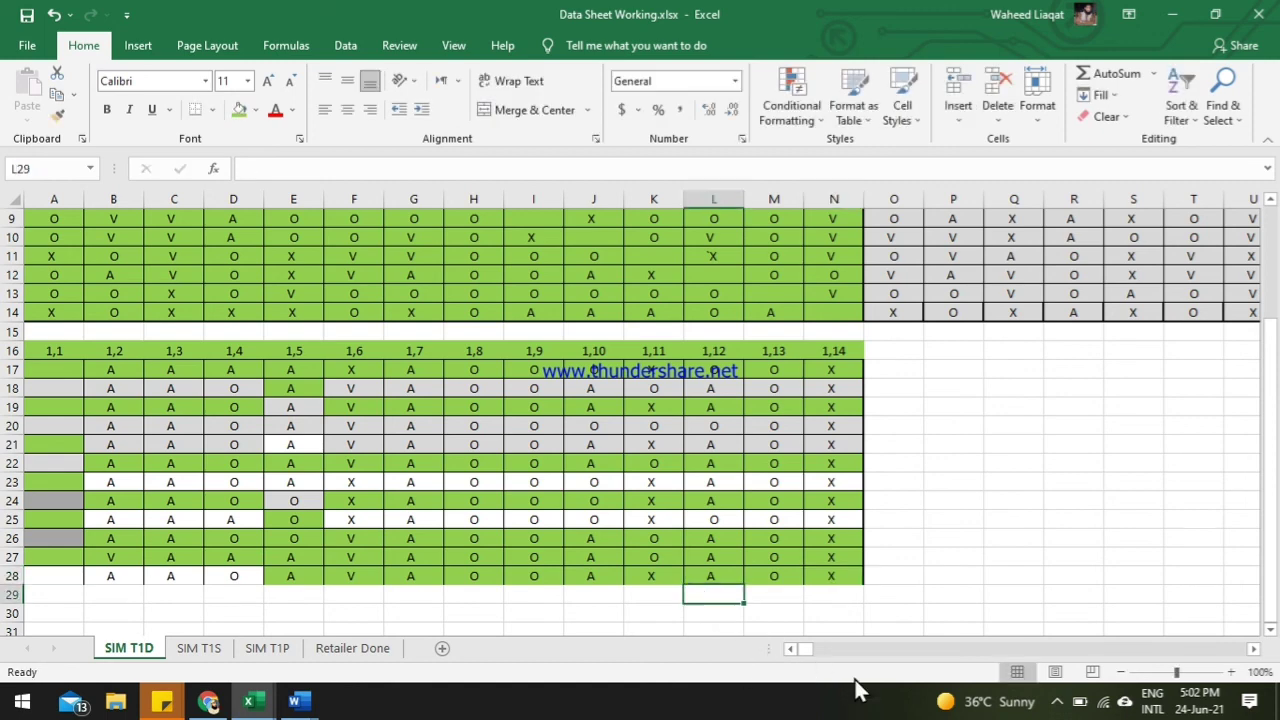
drag(51, 574, 832, 577)
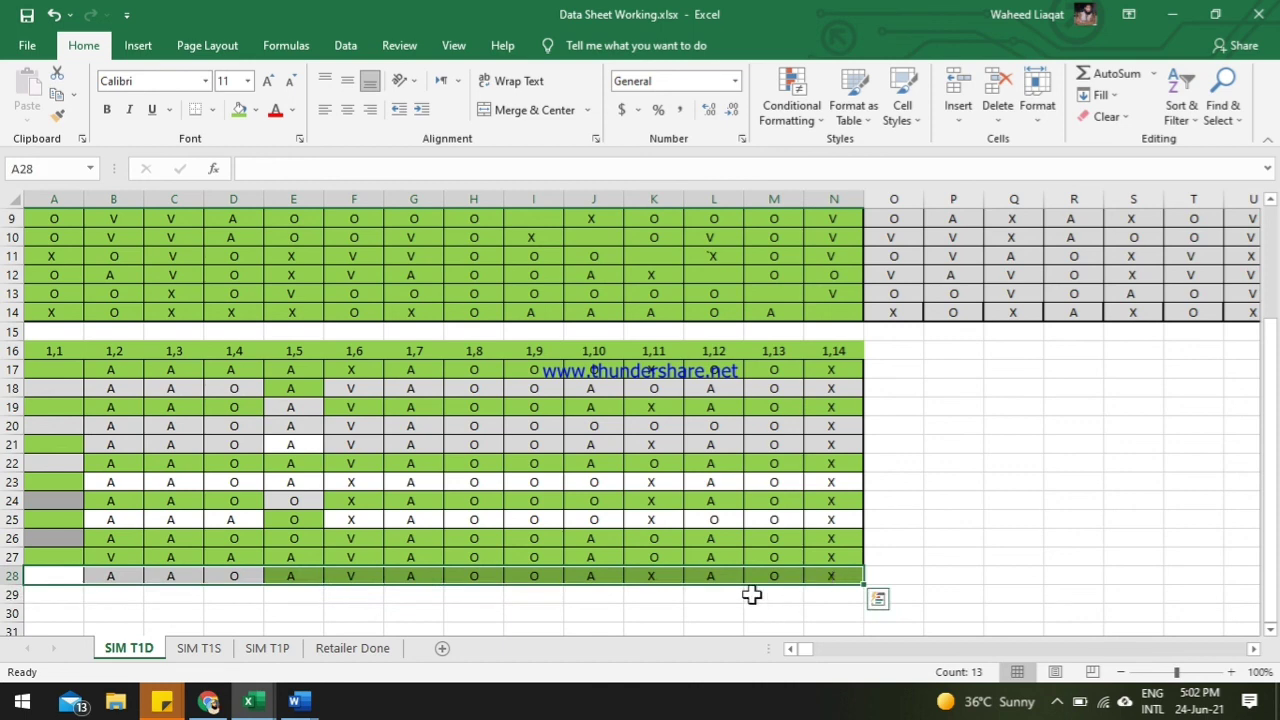